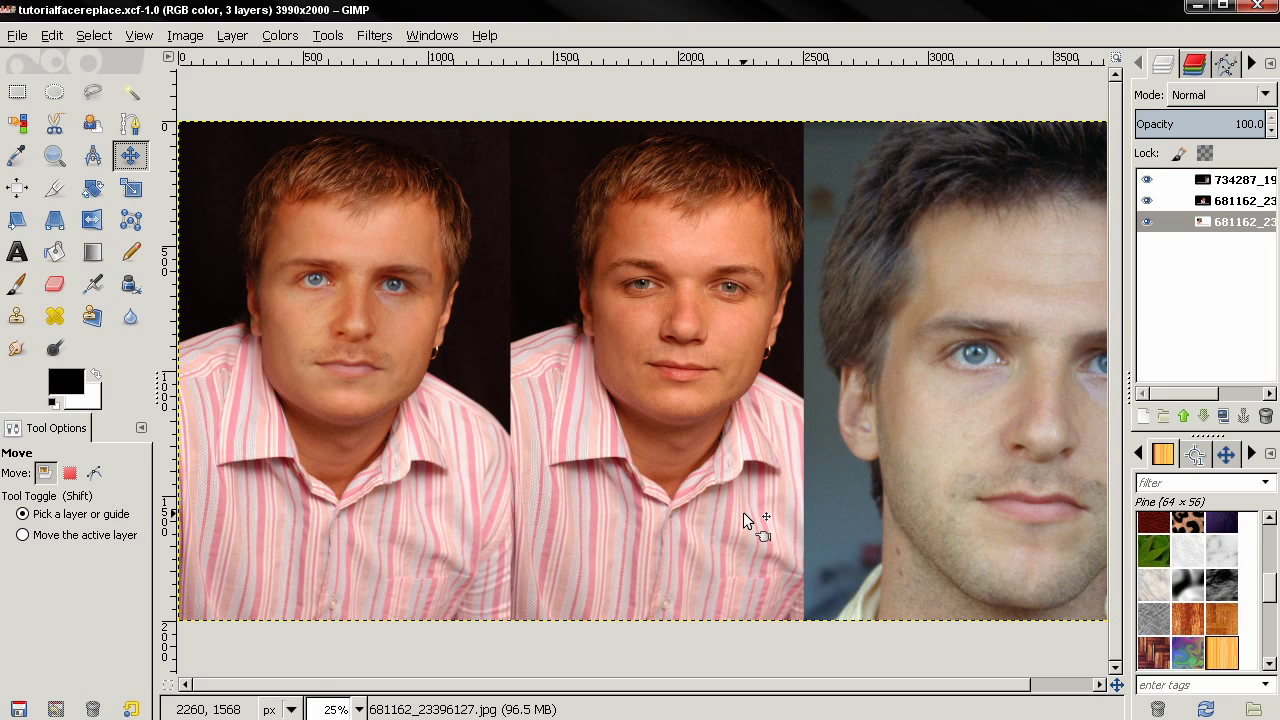
{"action": "scroll", "coordinate": [919, 455], "scroll_direction": "right", "scroll_amount": 2}
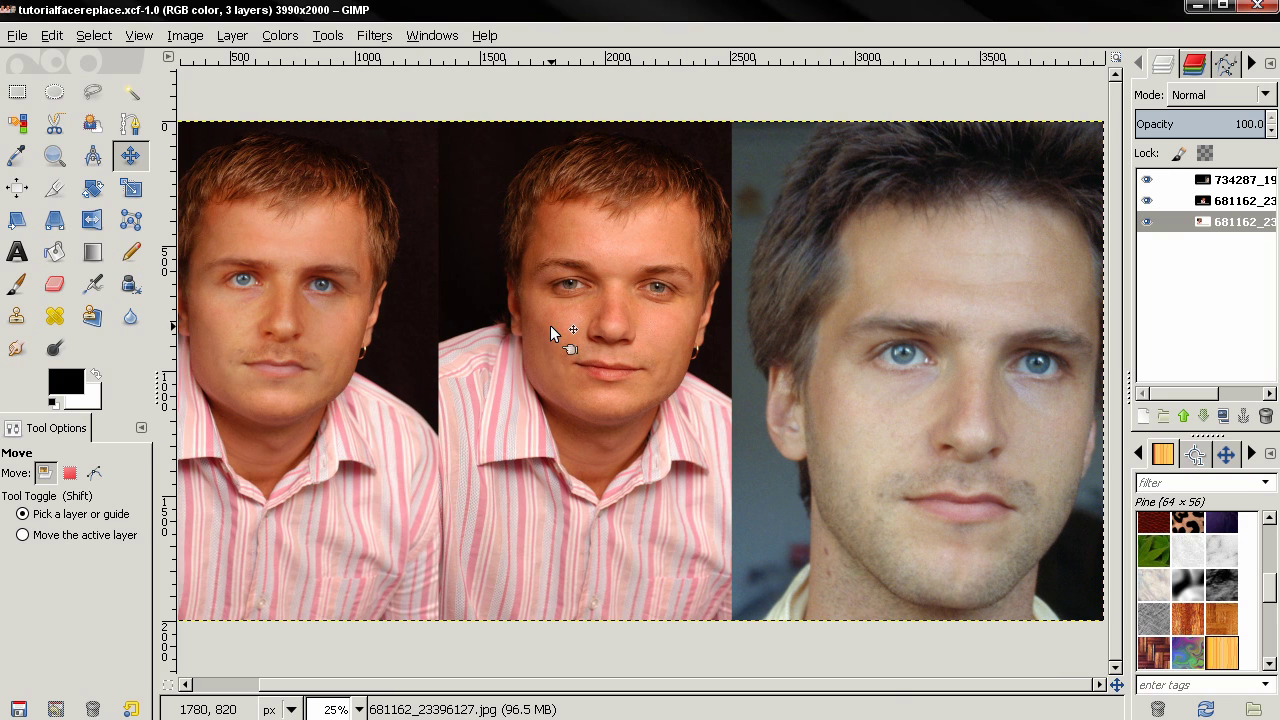
{"action": "scroll", "coordinate": [550, 325], "scroll_direction": "left", "scroll_amount": 5}
{"action": "left_click", "coordinate": [94, 472]}
{"action": "scroll", "coordinate": [590, 298], "scroll_direction": "up", "scroll_amount": 1}
{"action": "scroll", "coordinate": [589, 303], "scroll_direction": "up", "scroll_amount": 1}
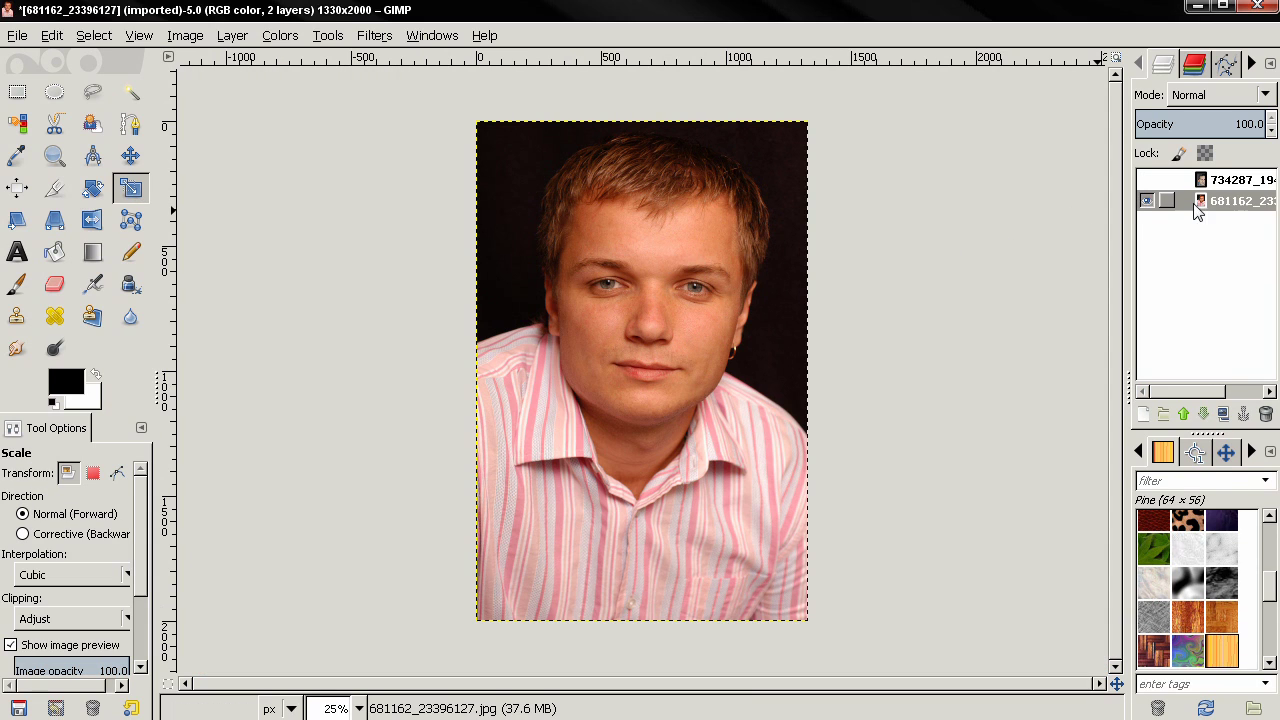
Step: Select the hidden 734287 face photo layer and make it visible above the pink-shirt portrait
{"action": "left_click", "coordinate": [1198, 206]}
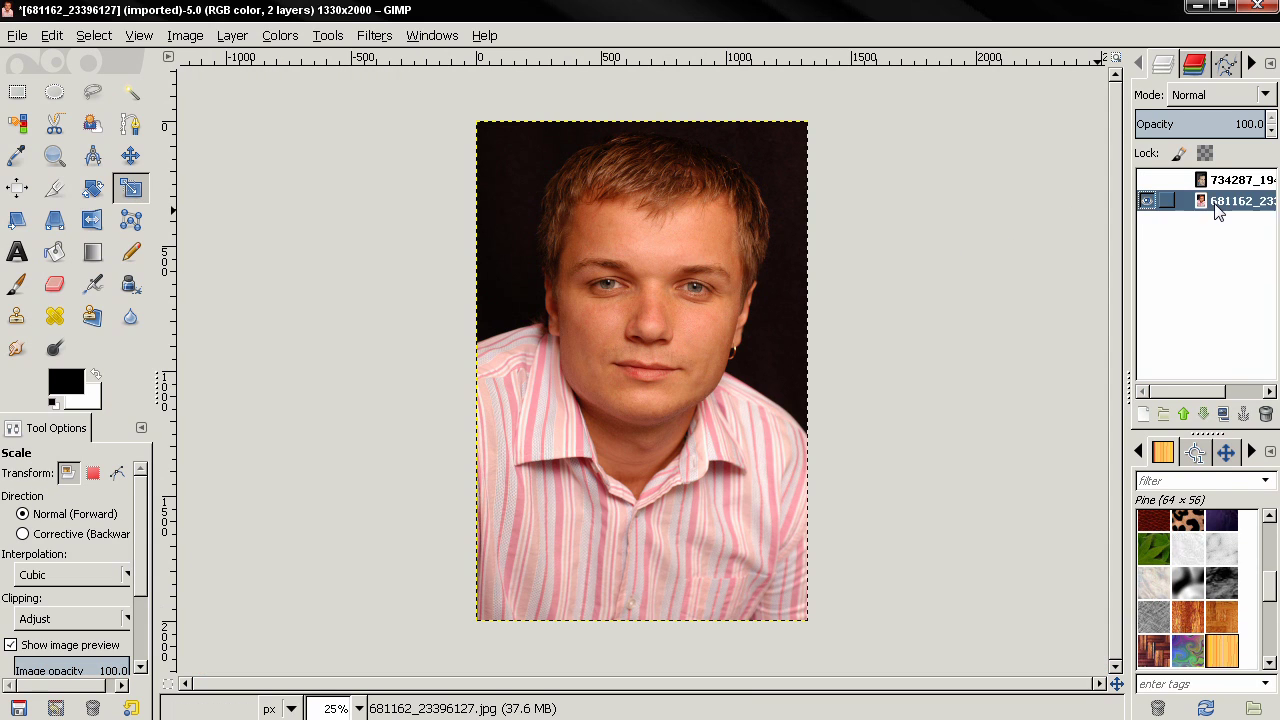
{"action": "left_click", "coordinate": [1228, 181]}
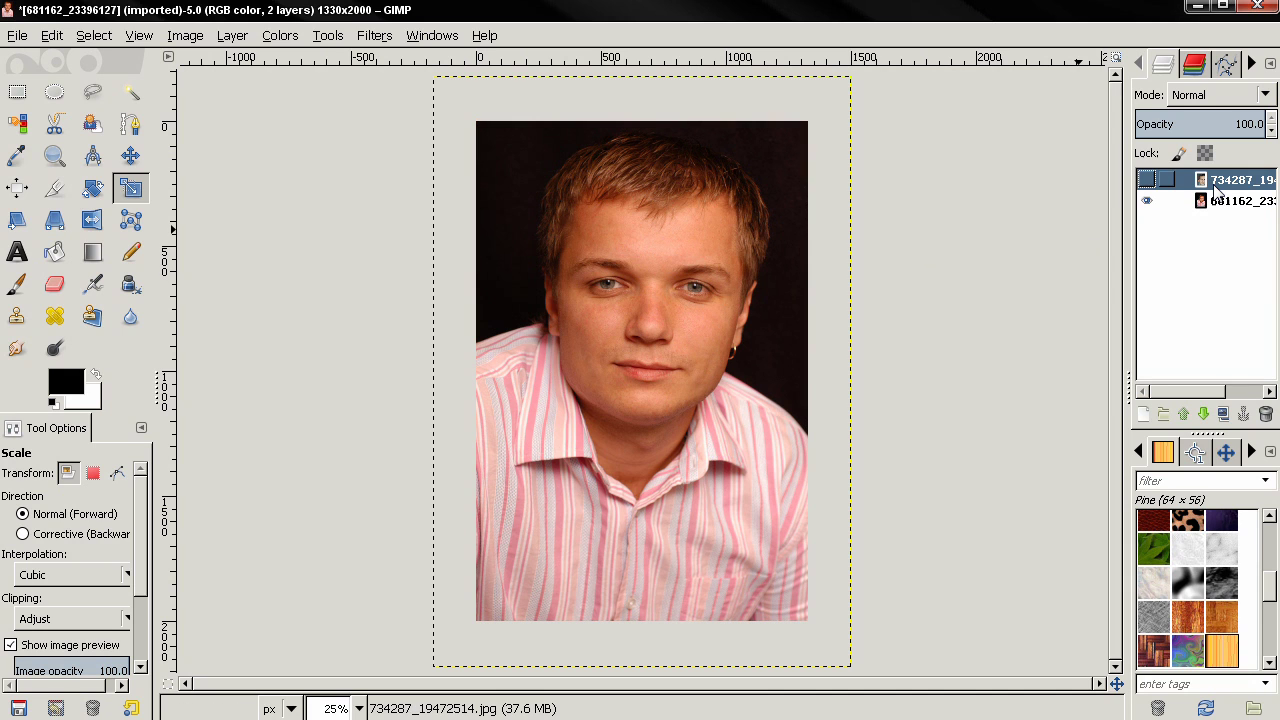
{"action": "left_click", "coordinate": [1147, 179]}
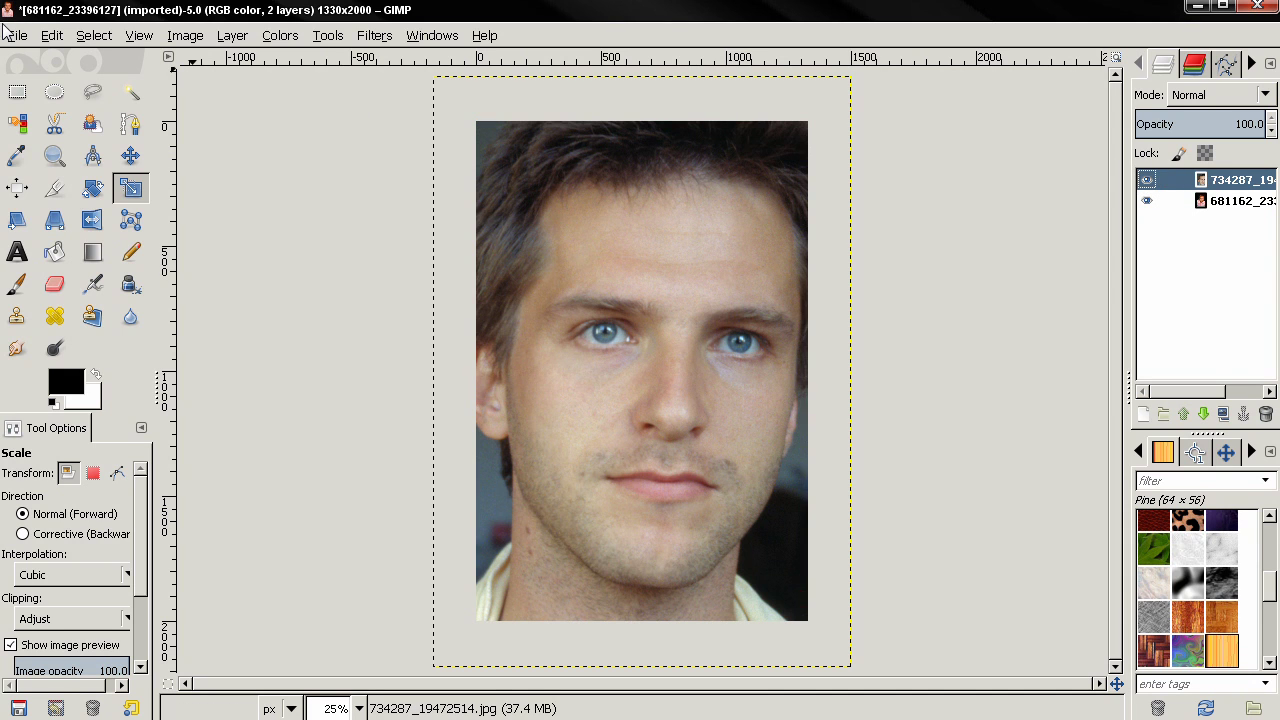
{"action": "left_click", "coordinate": [17, 35]}
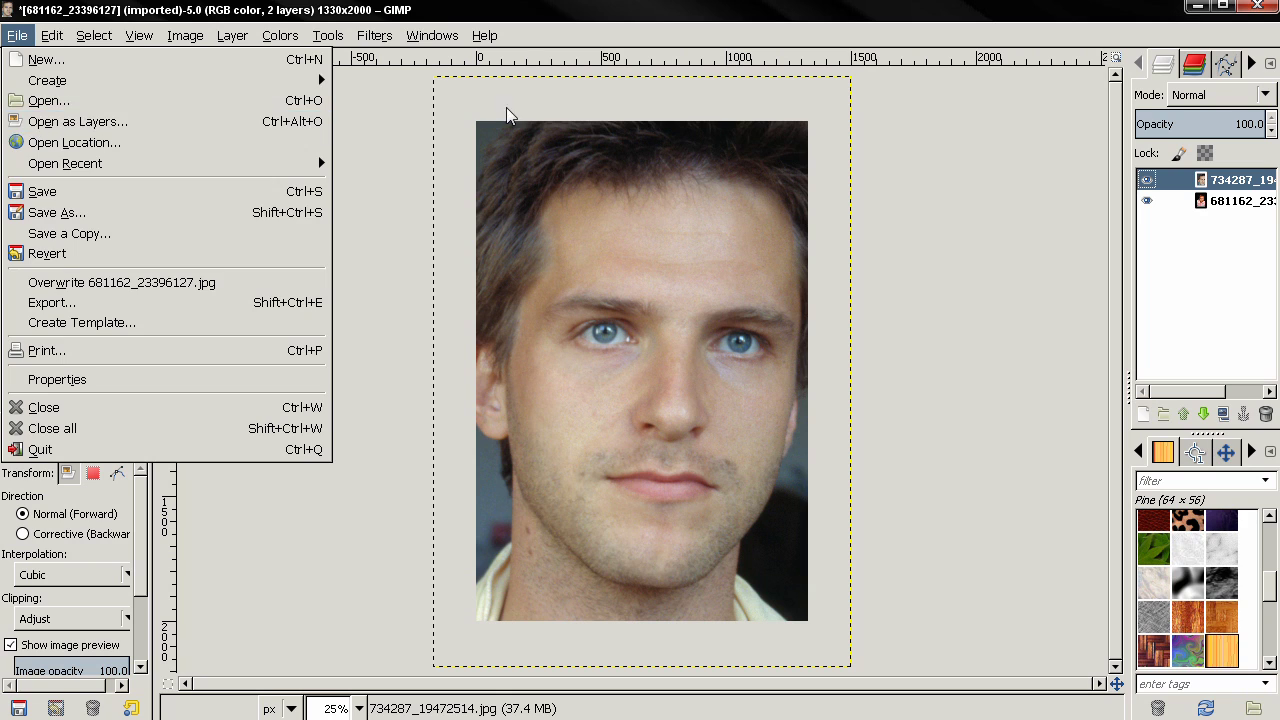
{"action": "left_click", "coordinate": [390, 202]}
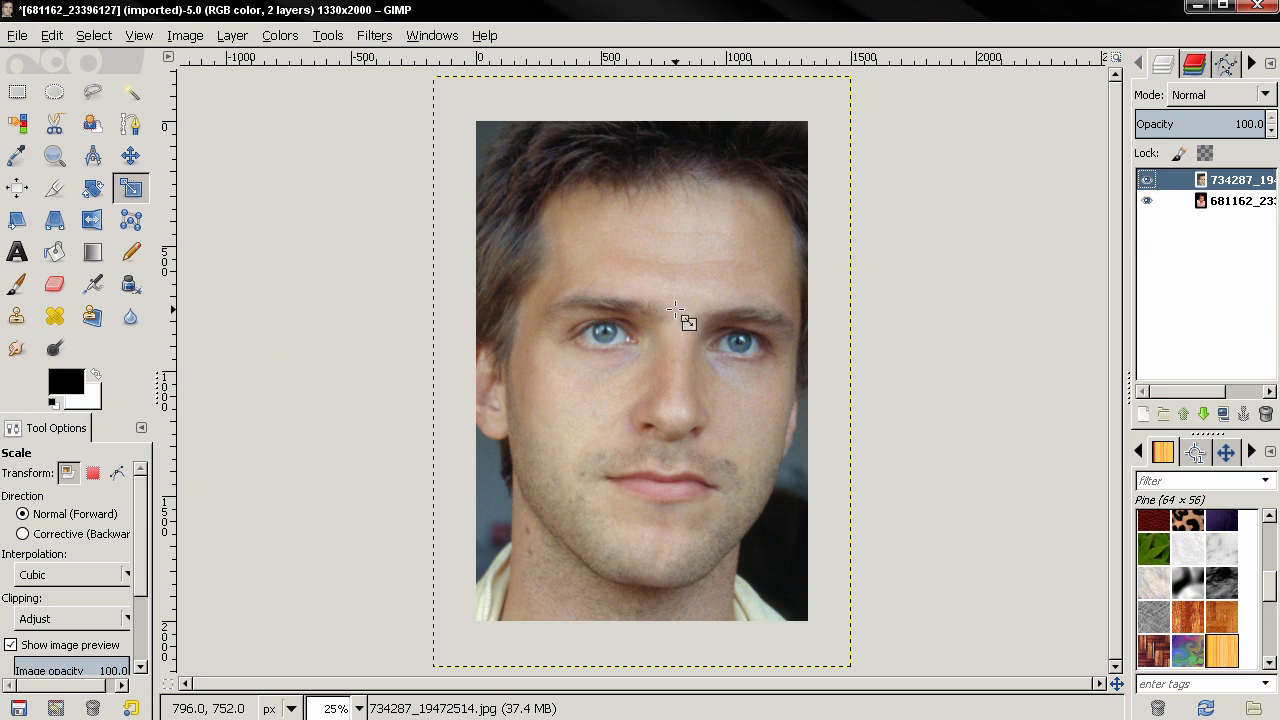
Step: Scale the face photo layer to 974 × 1377 px, keeping its proportions
{"action": "left_click", "coordinate": [597, 271]}
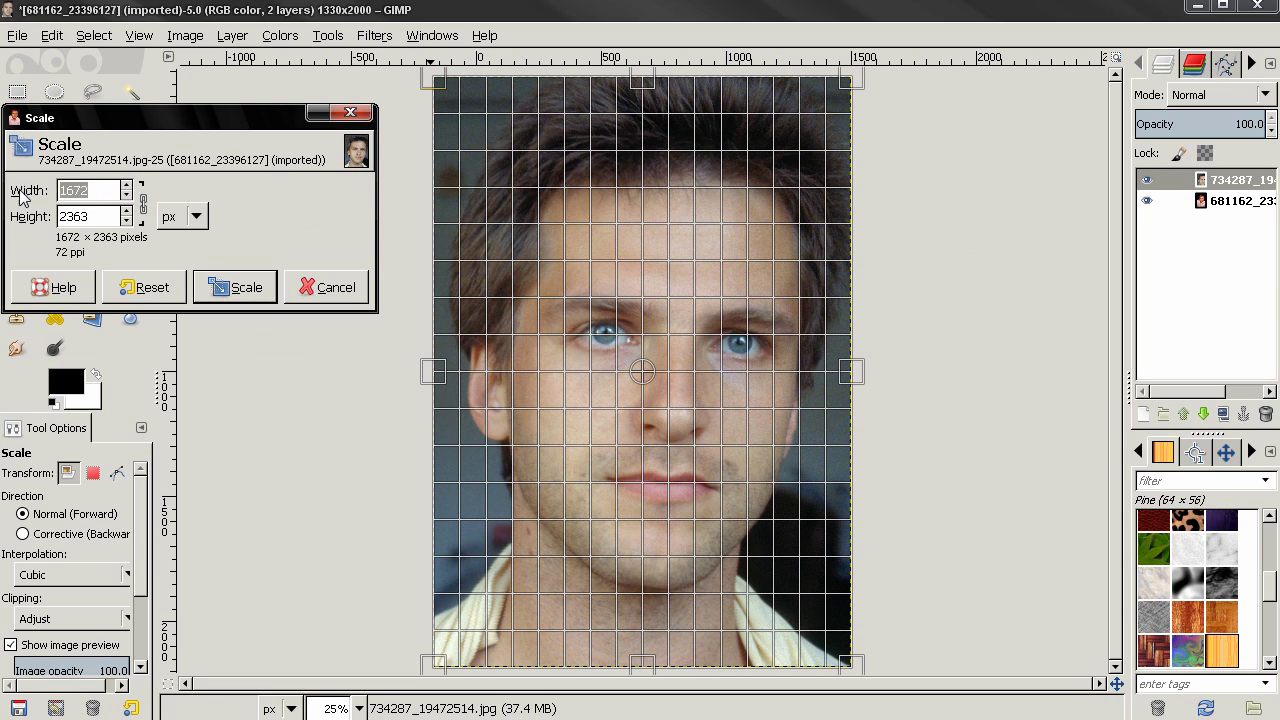
{"action": "type", "text": "974"}
{"action": "left_click", "coordinate": [115, 216]}
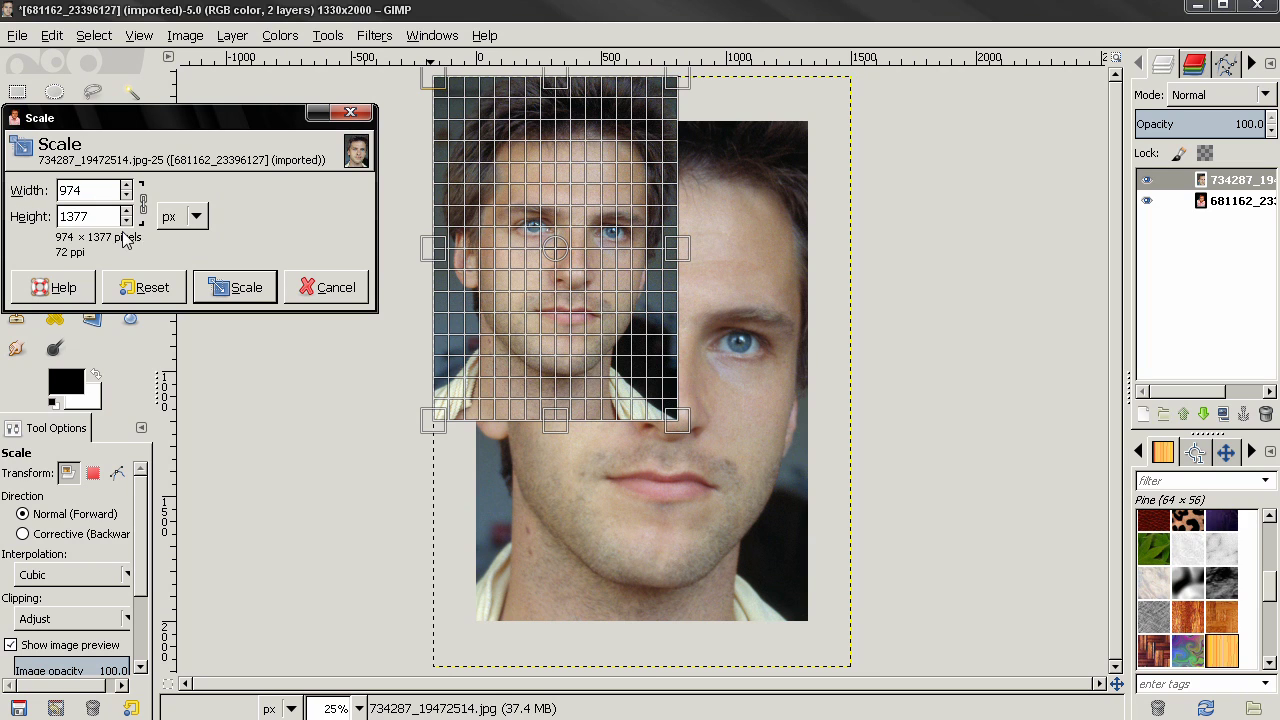
{"action": "left_click", "coordinate": [228, 289]}
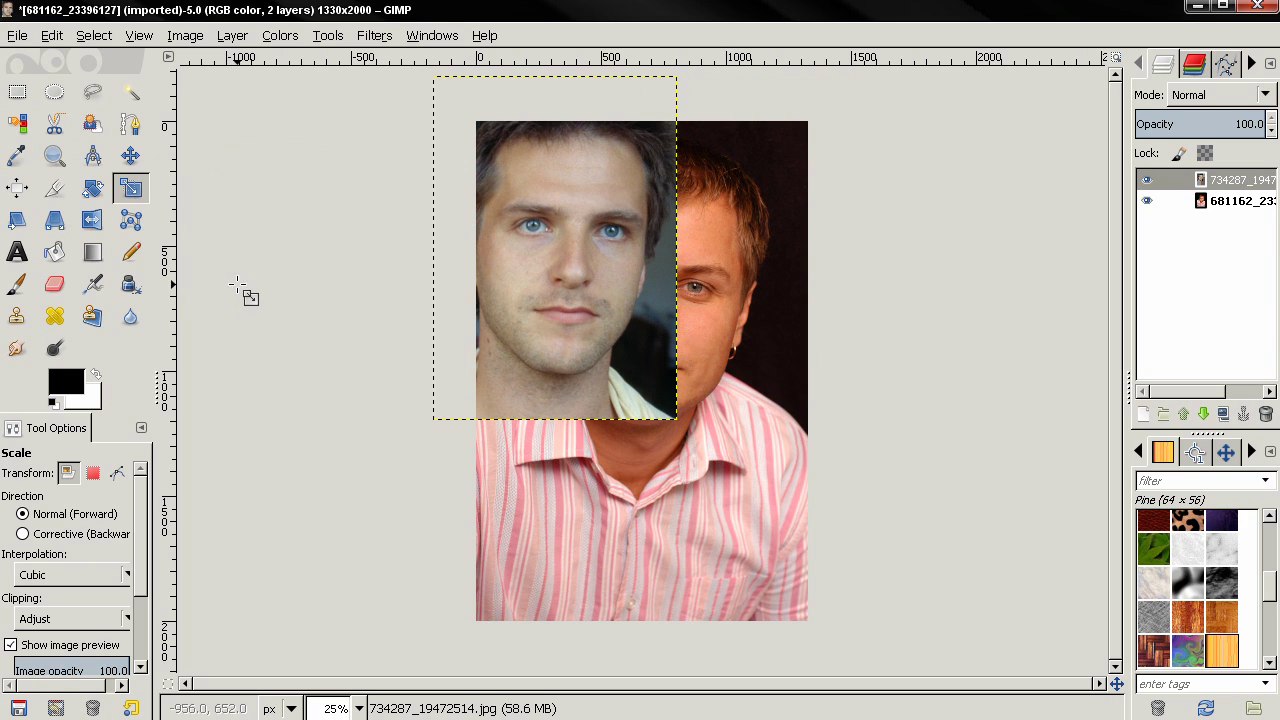
Step: Move the scaled face photo over the head in the base portrait and set its layer opacity to 60
{"action": "left_click", "coordinate": [131, 156]}
{"action": "left_click_drag", "start_coordinate": [536, 239], "coordinate": [613, 282]}
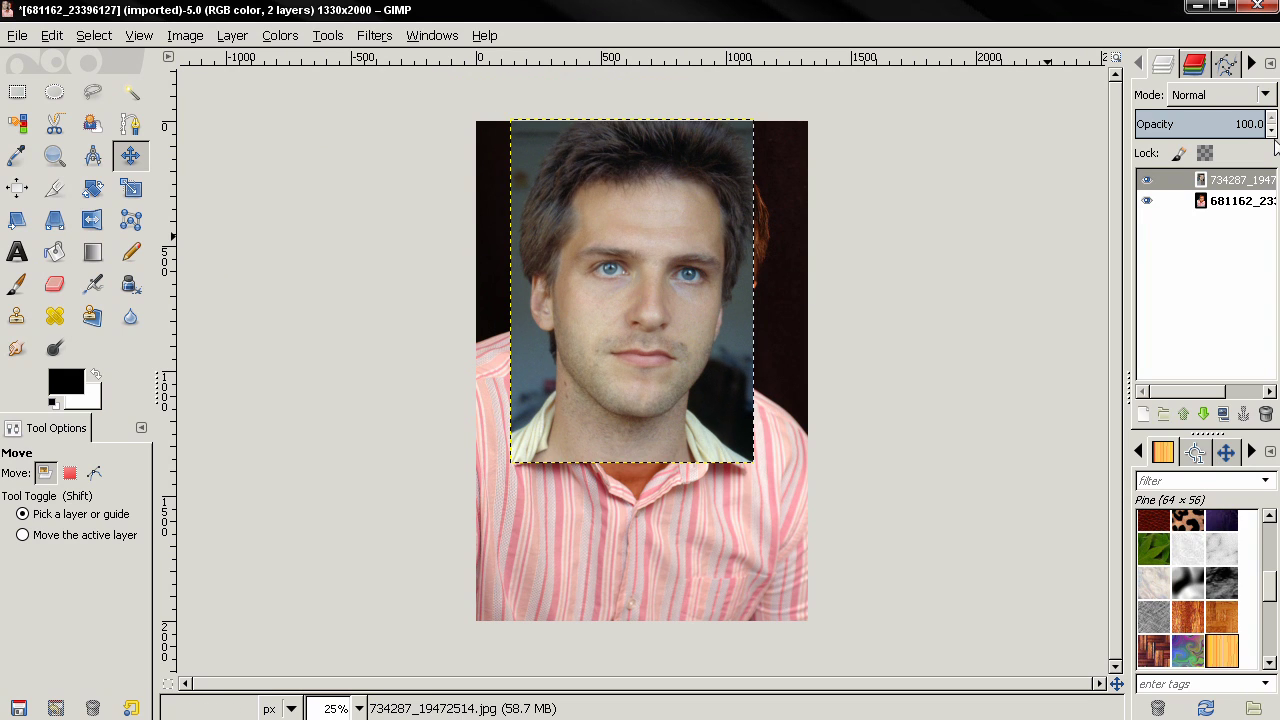
{"action": "left_click", "coordinate": [1248, 124]}
{"action": "type", "text": "60"}
{"action": "key", "text": "Return"}
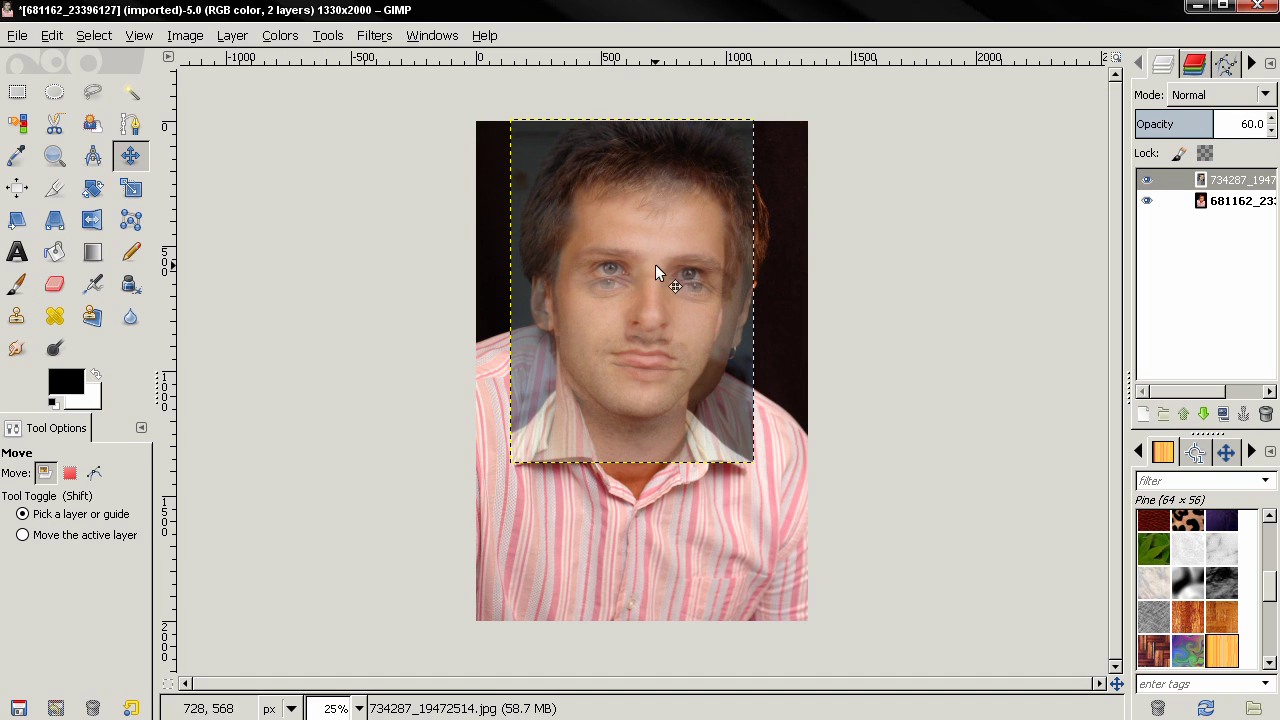
Step: Align the semi-transparent face layer so its eyes sit over the eyes of the base portrait
{"action": "scroll", "coordinate": [610, 284], "scroll_direction": "up", "scroll_amount": 2}
{"action": "scroll", "coordinate": [610, 284], "scroll_direction": "up", "scroll_amount": 3}
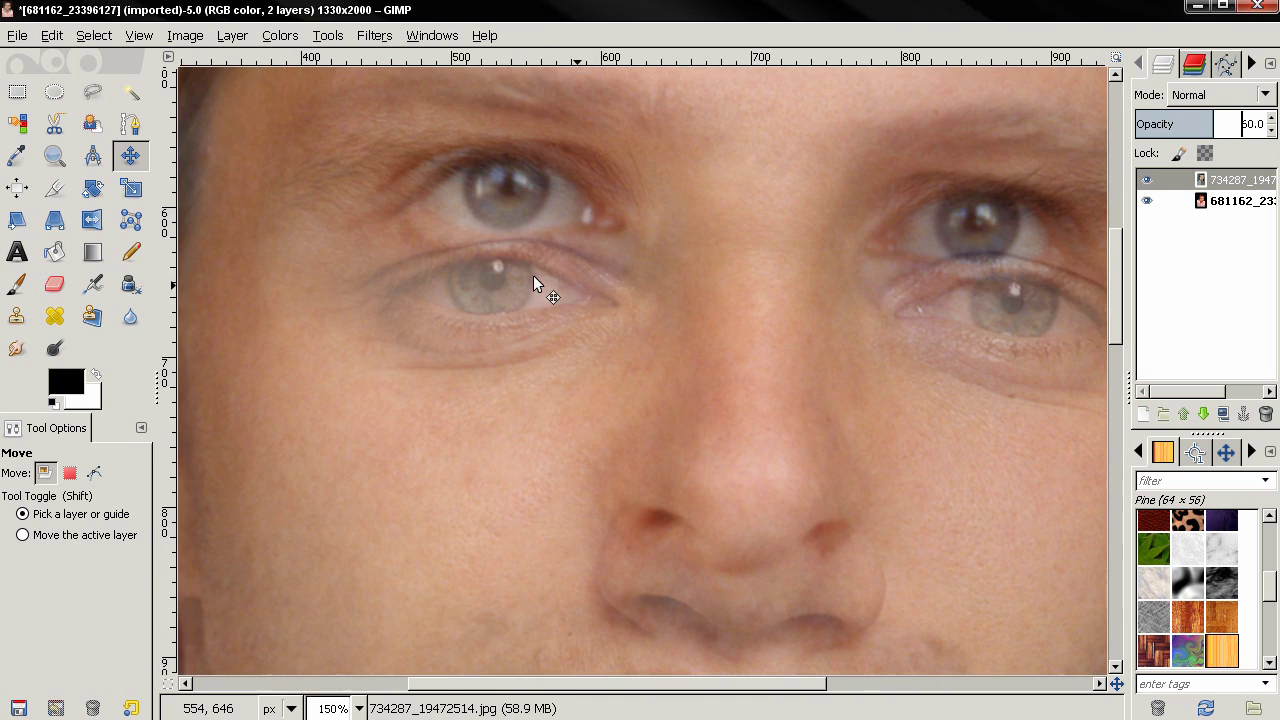
{"action": "left_click_drag", "start_coordinate": [511, 190], "coordinate": [528, 266]}
{"action": "scroll", "coordinate": [521, 272], "scroll_direction": "up", "scroll_amount": 1}
{"action": "scroll", "coordinate": [497, 281], "scroll_direction": "up", "scroll_amount": 1}
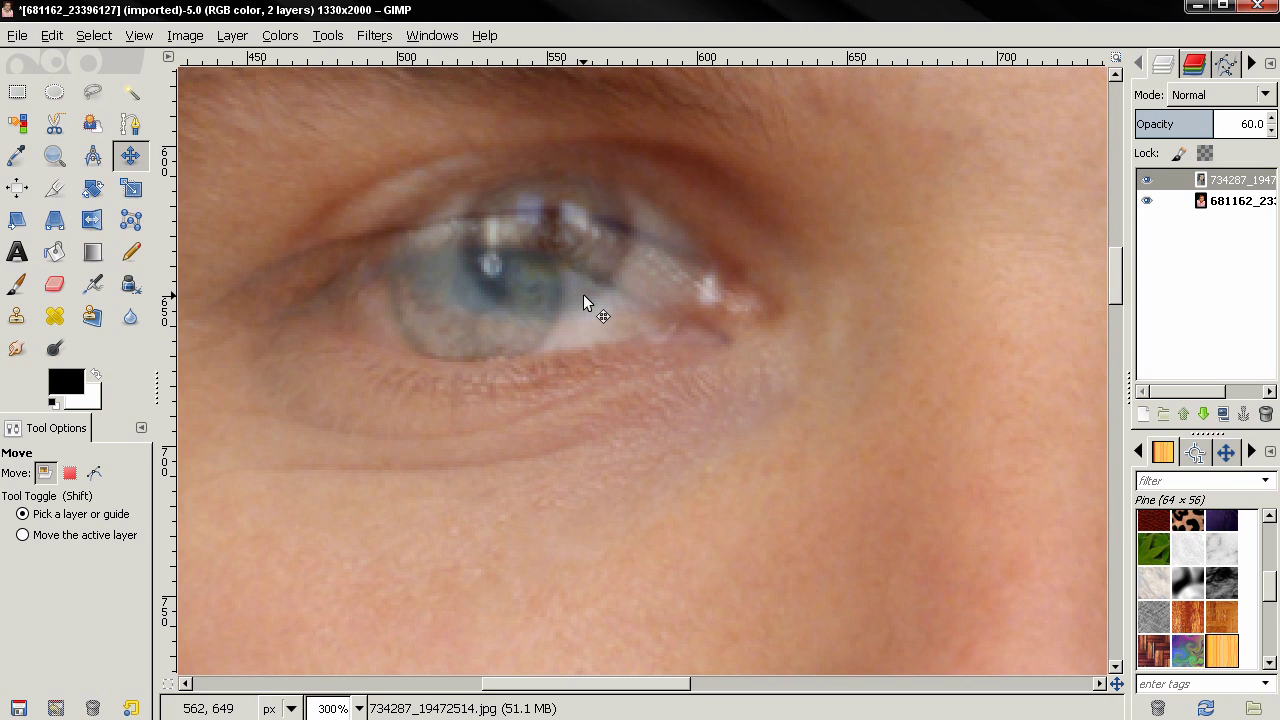
Step: Set the face layer's opacity back to 100
{"action": "scroll", "coordinate": [583, 294], "scroll_direction": "down", "scroll_amount": 5, "text": "ctrl"}
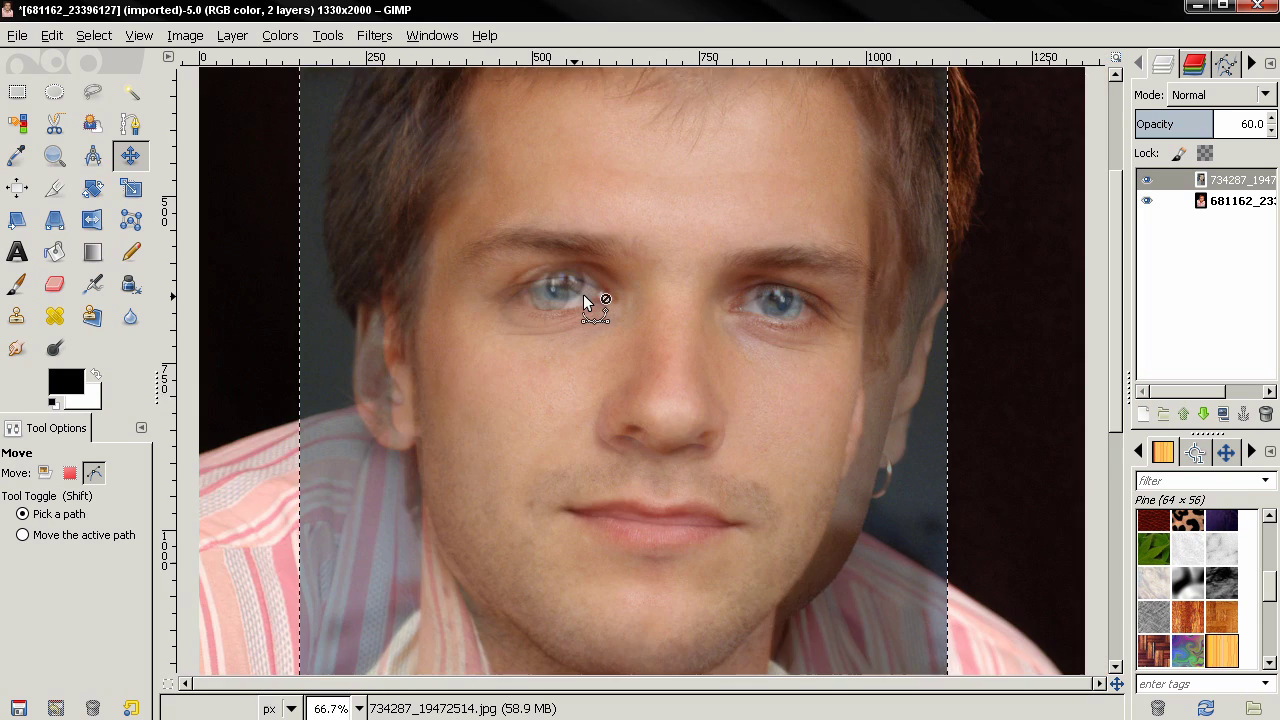
{"action": "scroll", "coordinate": [583, 294], "scroll_direction": "down", "scroll_amount": 3, "text": "ctrl"}
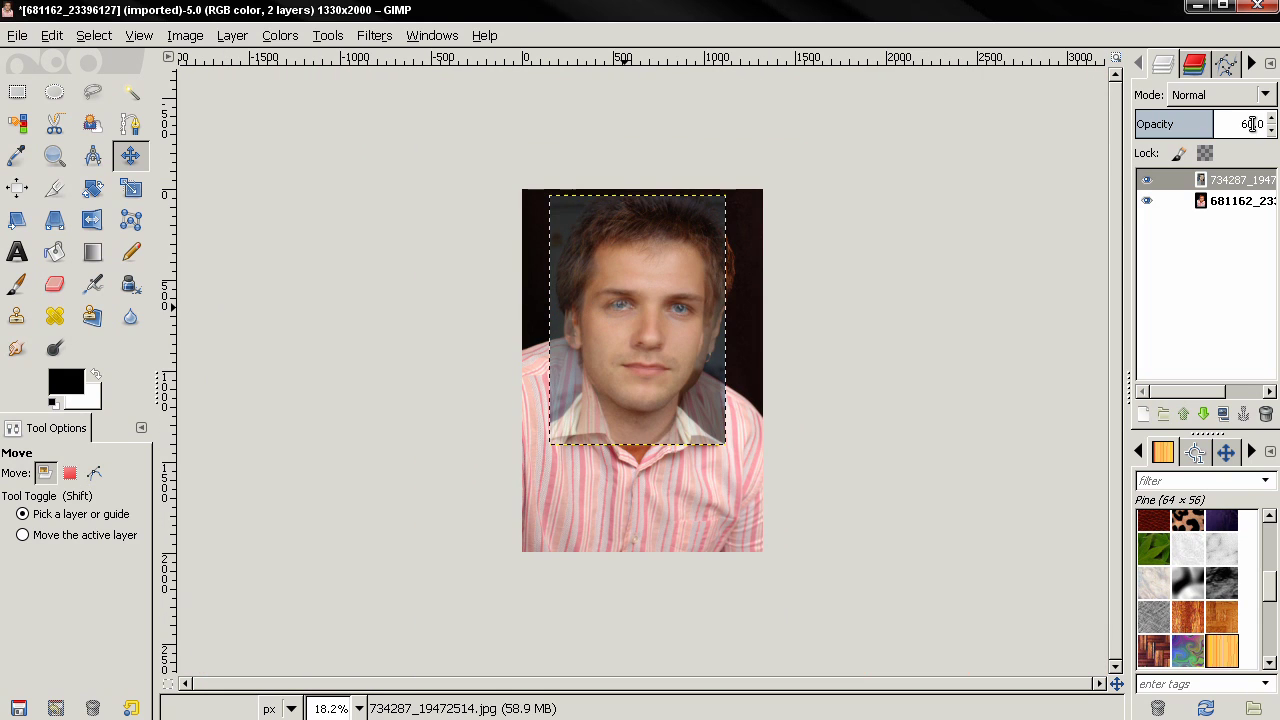
{"action": "type", "text": "1"}
{"action": "key", "text": "Return"}
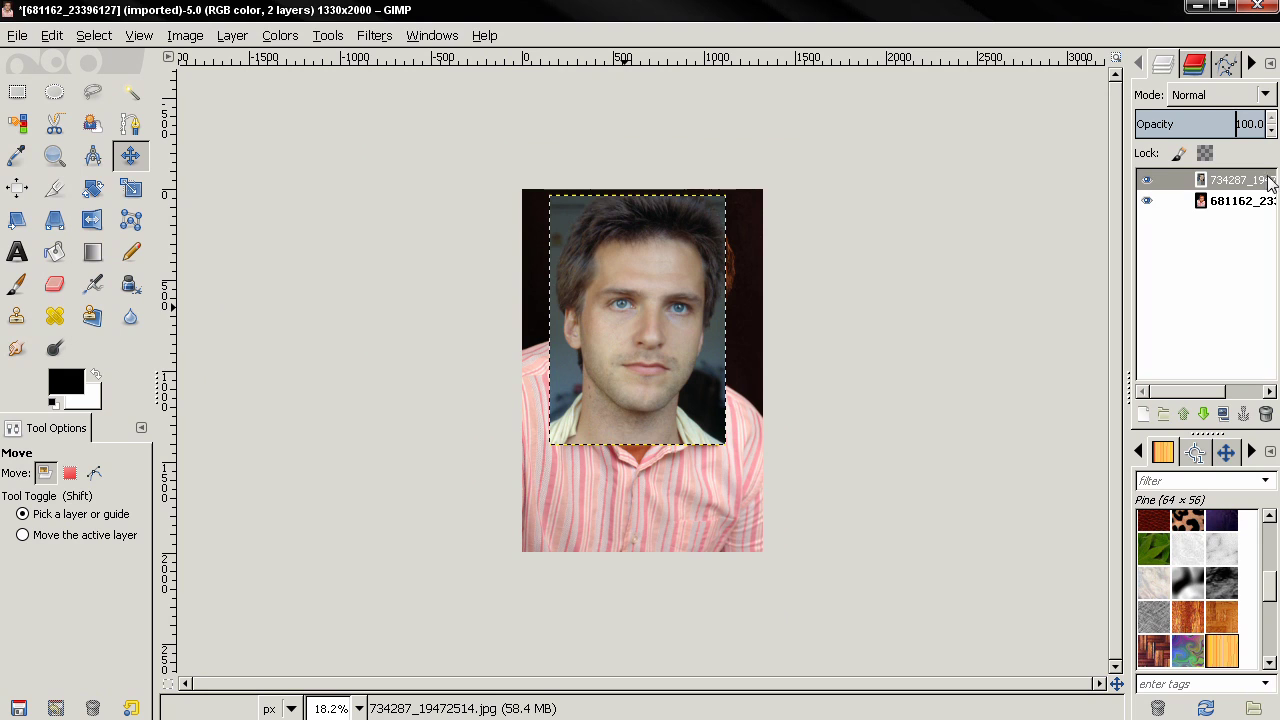
Step: Add a layer mask initialized to White (full opacity) to the face layer
{"action": "left_click", "coordinate": [1200, 180]}
{"action": "right_click", "coordinate": [1197, 183]}
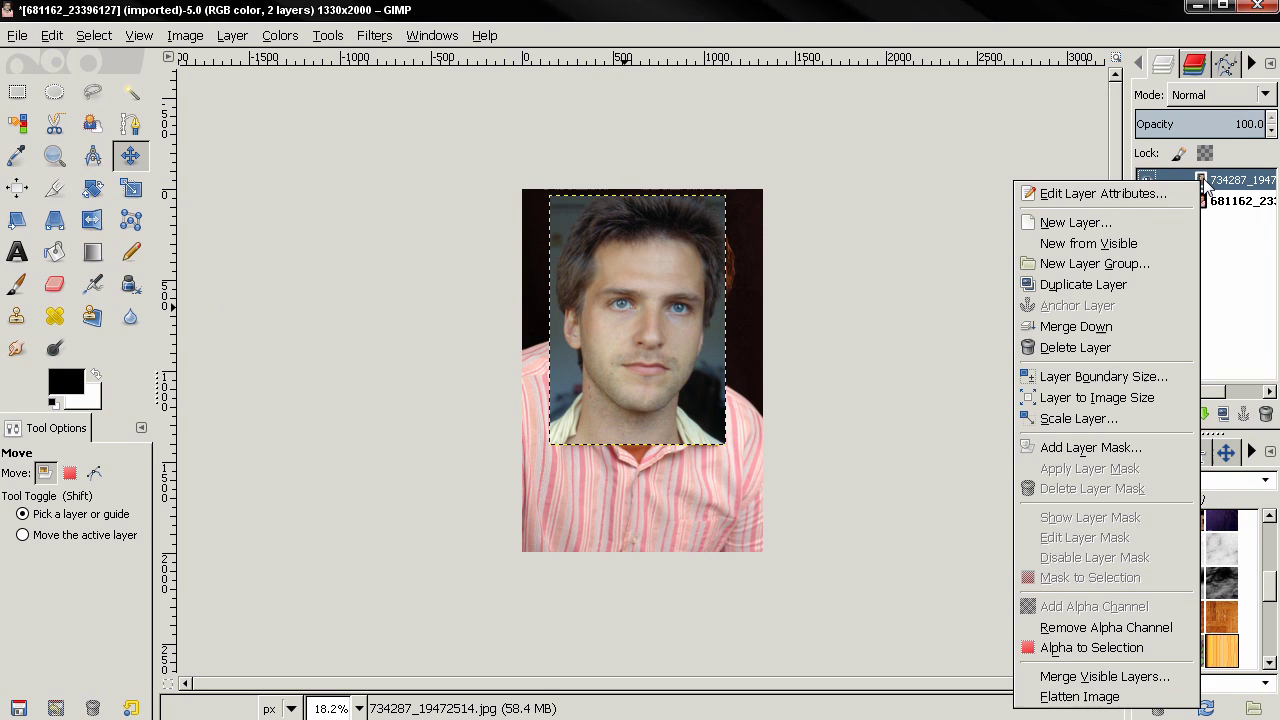
{"action": "left_click", "coordinate": [1090, 448]}
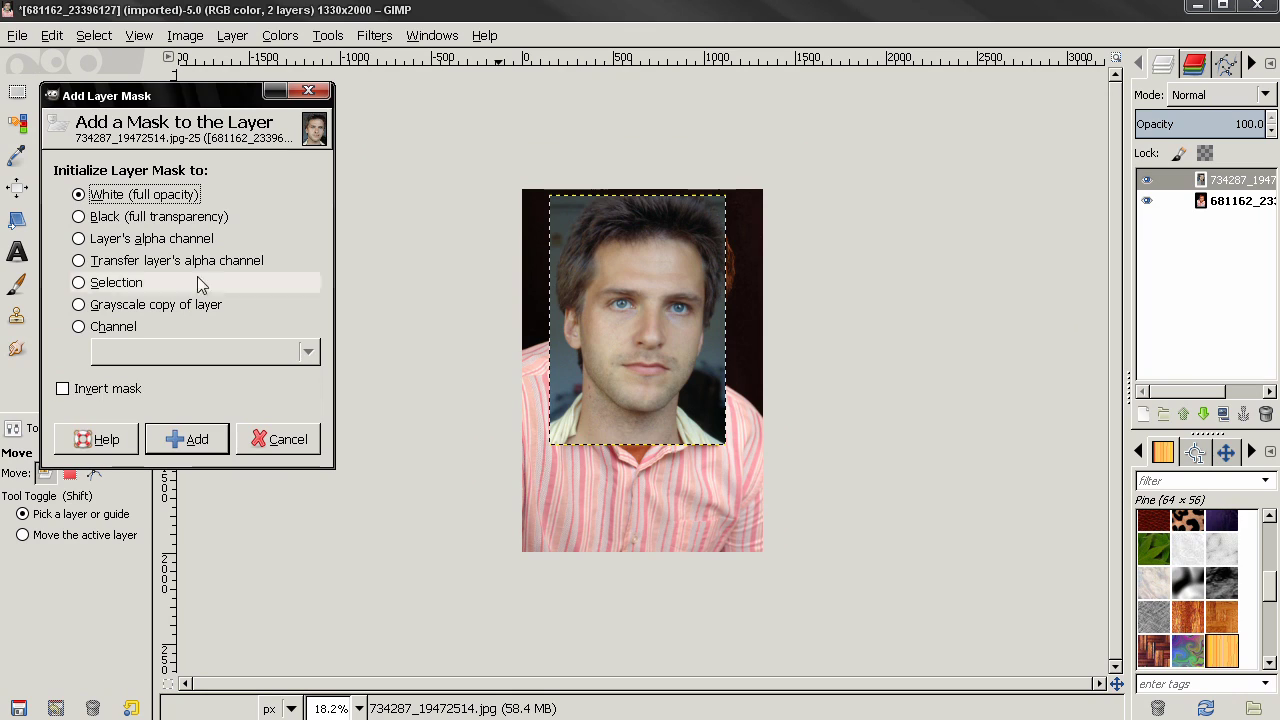
{"action": "left_click", "coordinate": [188, 436]}
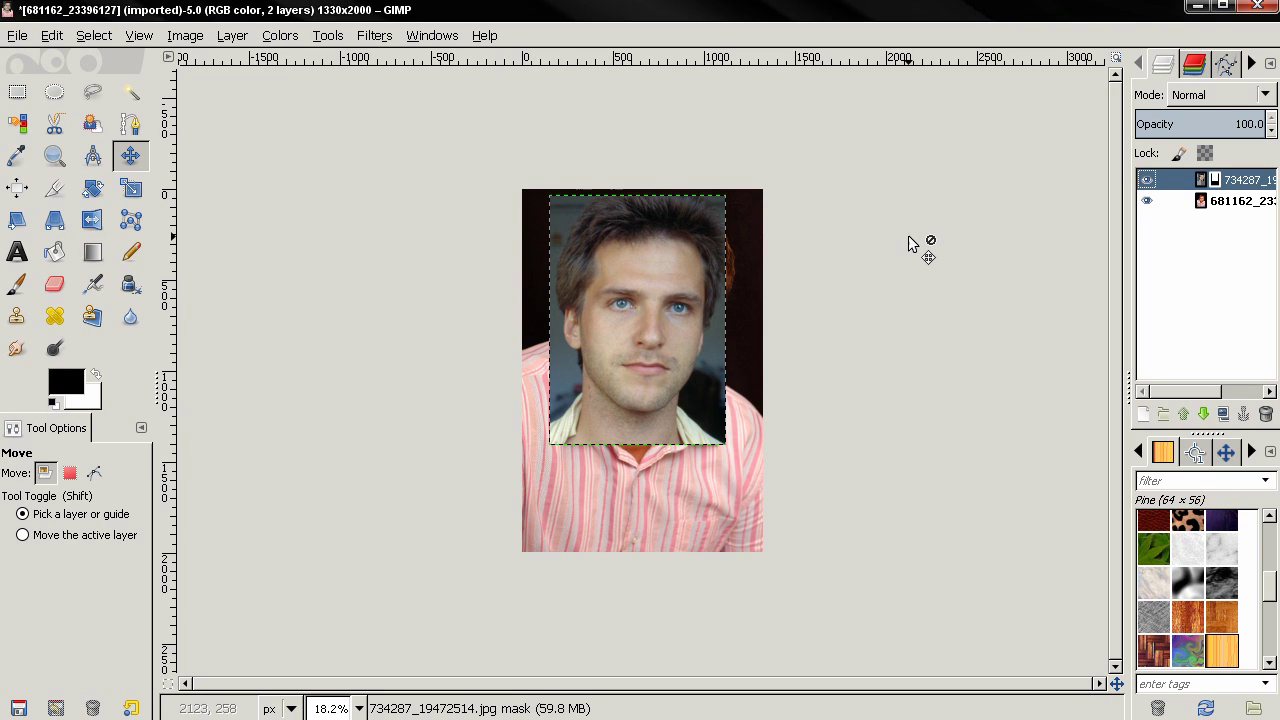
Step: Outline the face from forehead to chin with a rough four-sided Free Select selection on the face layer, and invert the selection
{"action": "left_click", "coordinate": [1201, 181]}
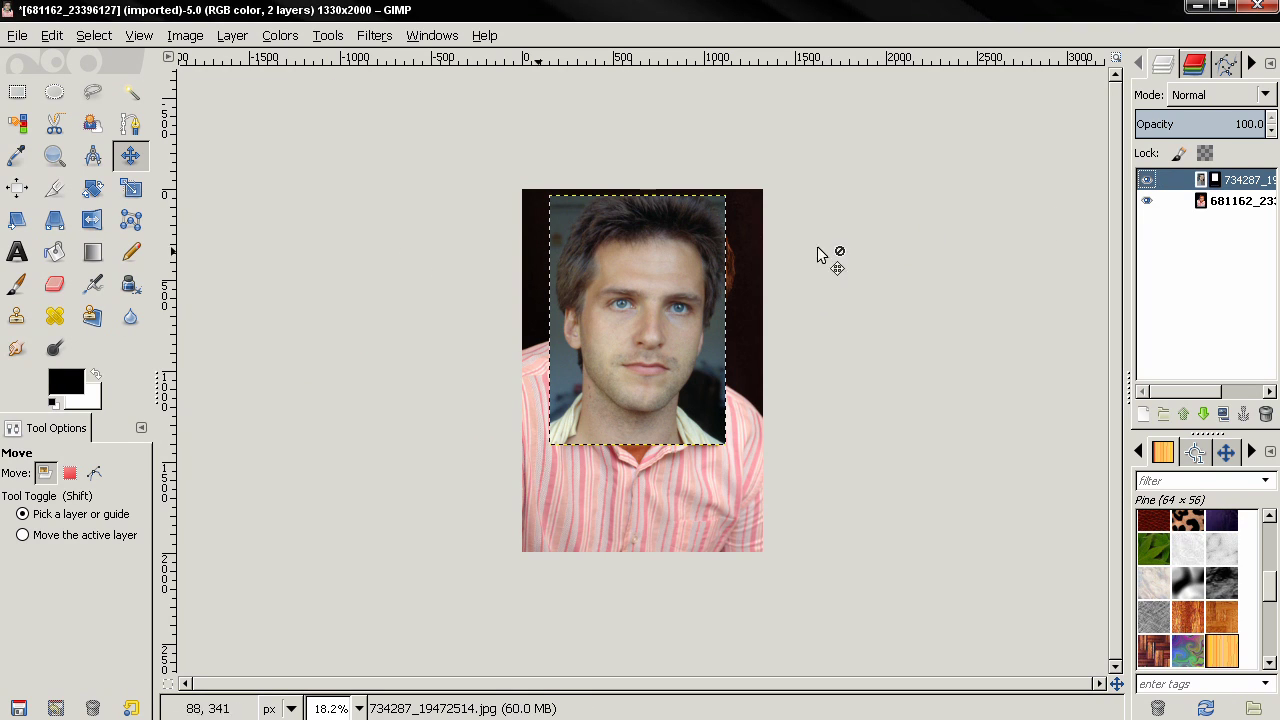
{"action": "left_click", "coordinate": [92, 91]}
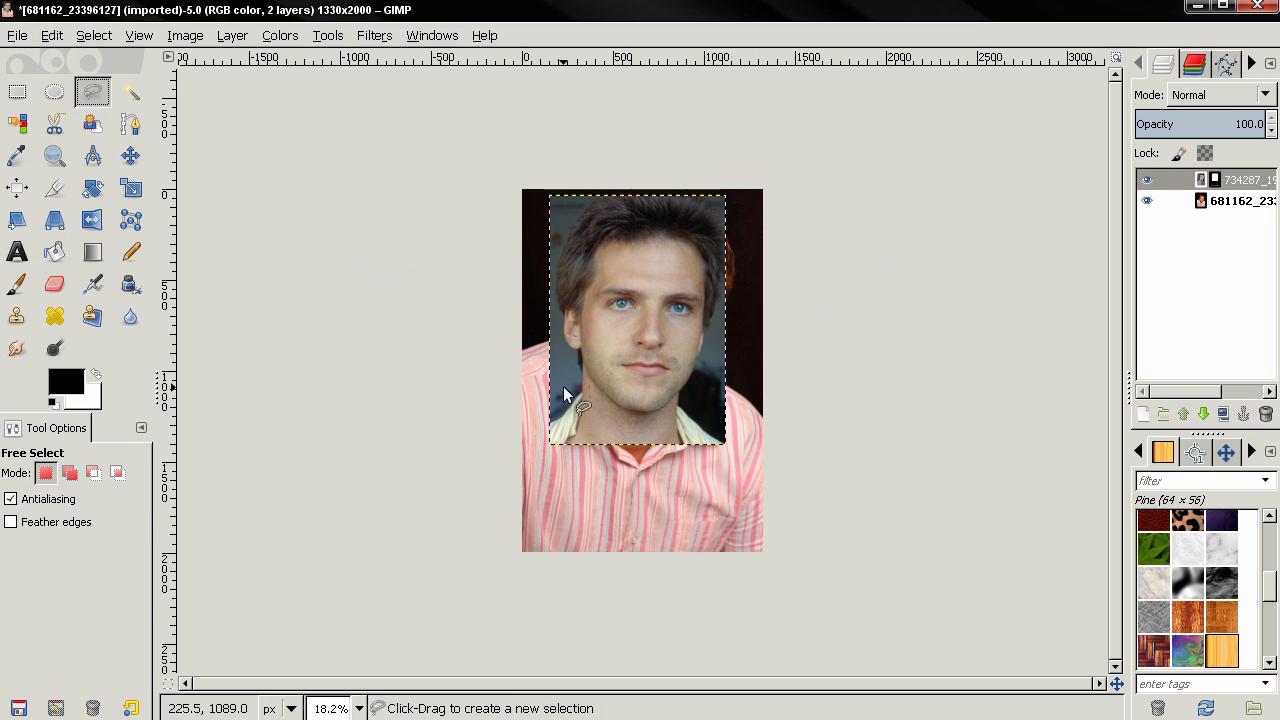
{"action": "key", "text": "plus"}
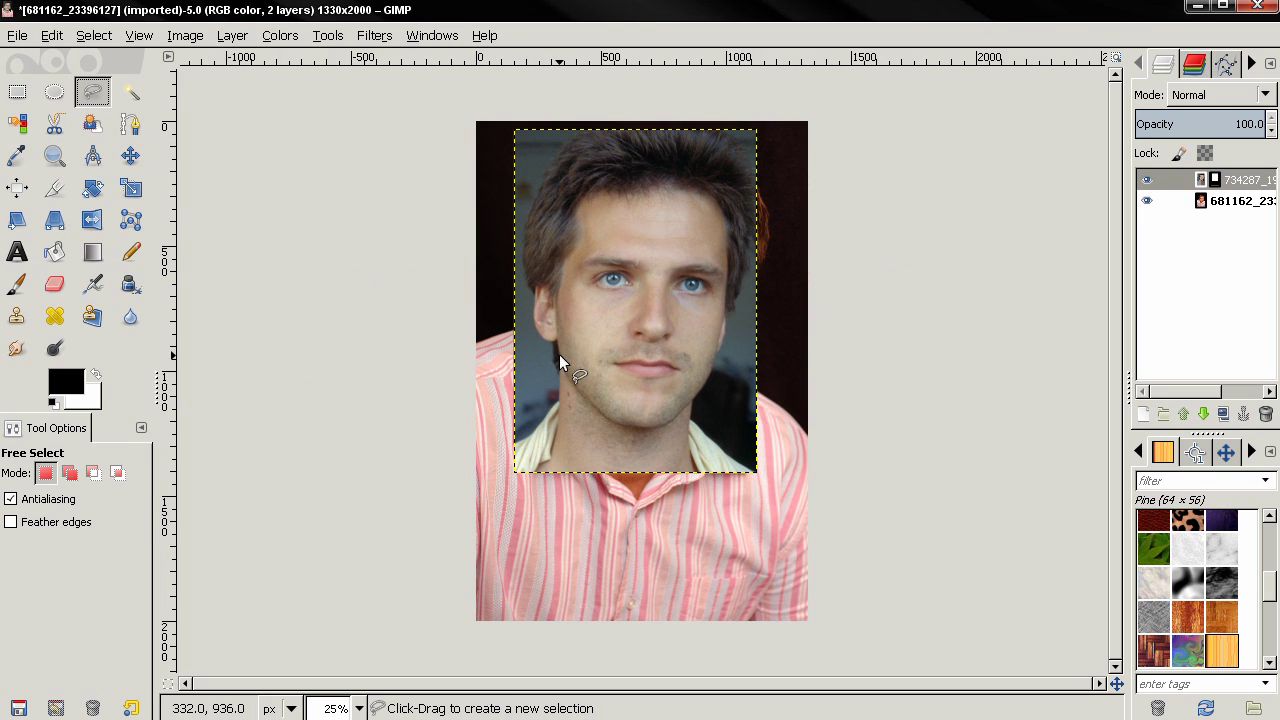
{"action": "left_click", "coordinate": [554, 220]}
{"action": "left_click", "coordinate": [565, 423]}
{"action": "left_click", "coordinate": [720, 425]}
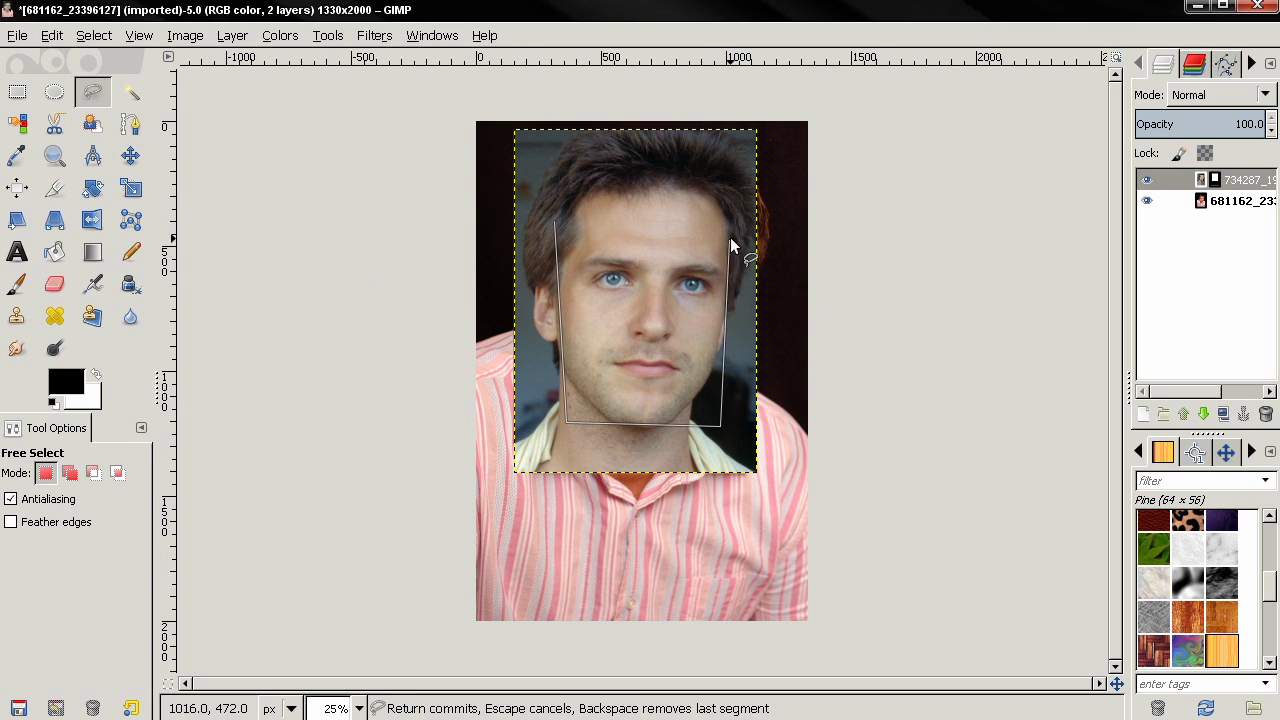
{"action": "left_click", "coordinate": [738, 196]}
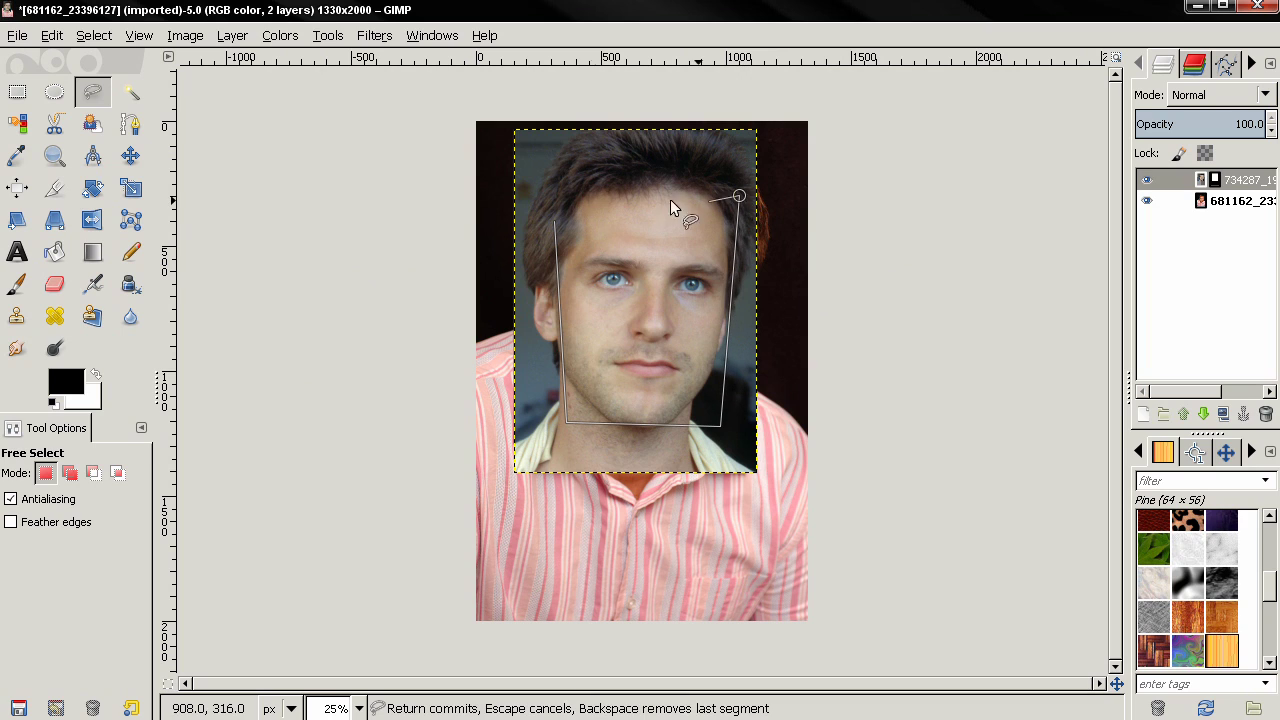
{"action": "left_click", "coordinate": [552, 219]}
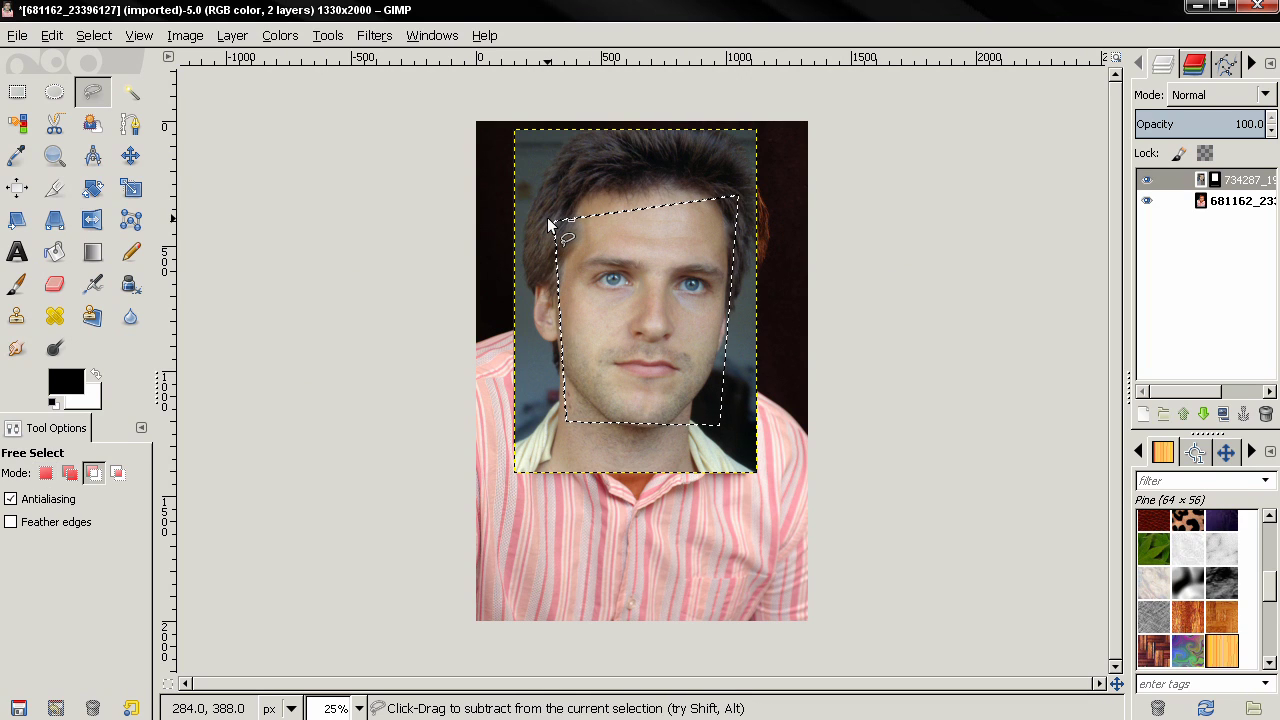
{"action": "key", "text": "ctrl+i"}
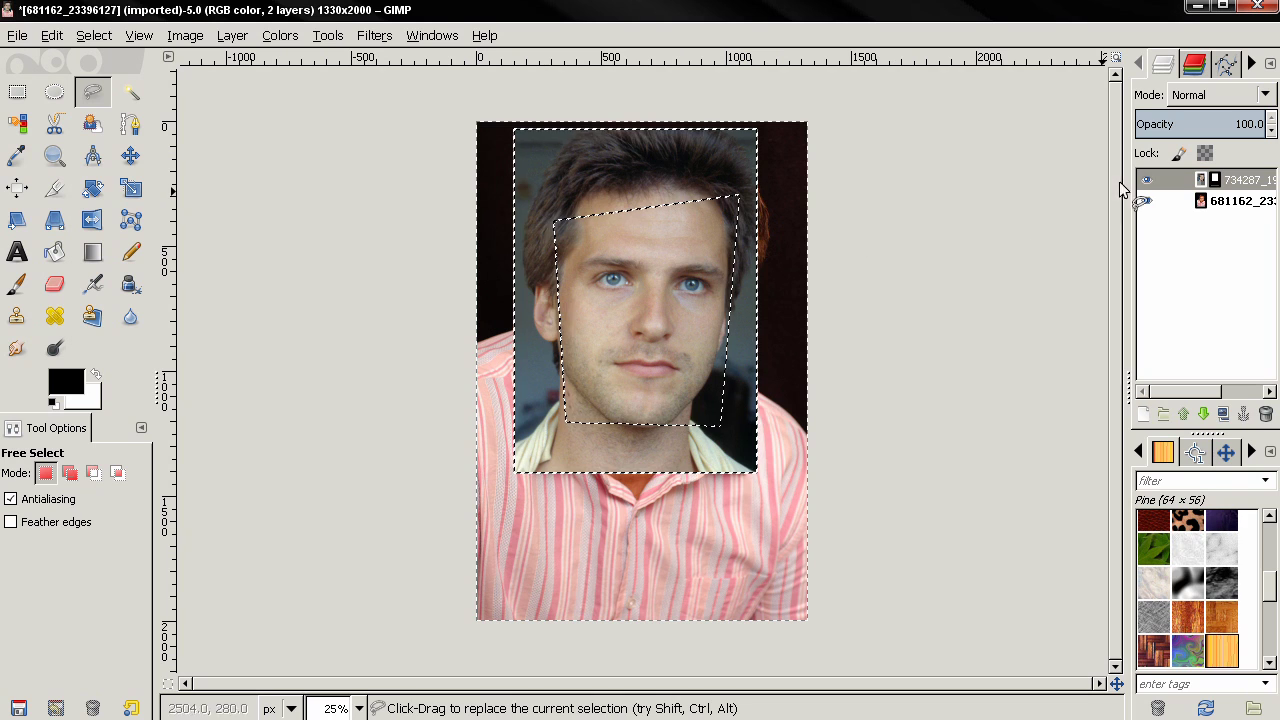
Step: Fill the selected area of the face layer's mask with the black foreground color and remove the selection
{"action": "left_click", "coordinate": [1215, 182]}
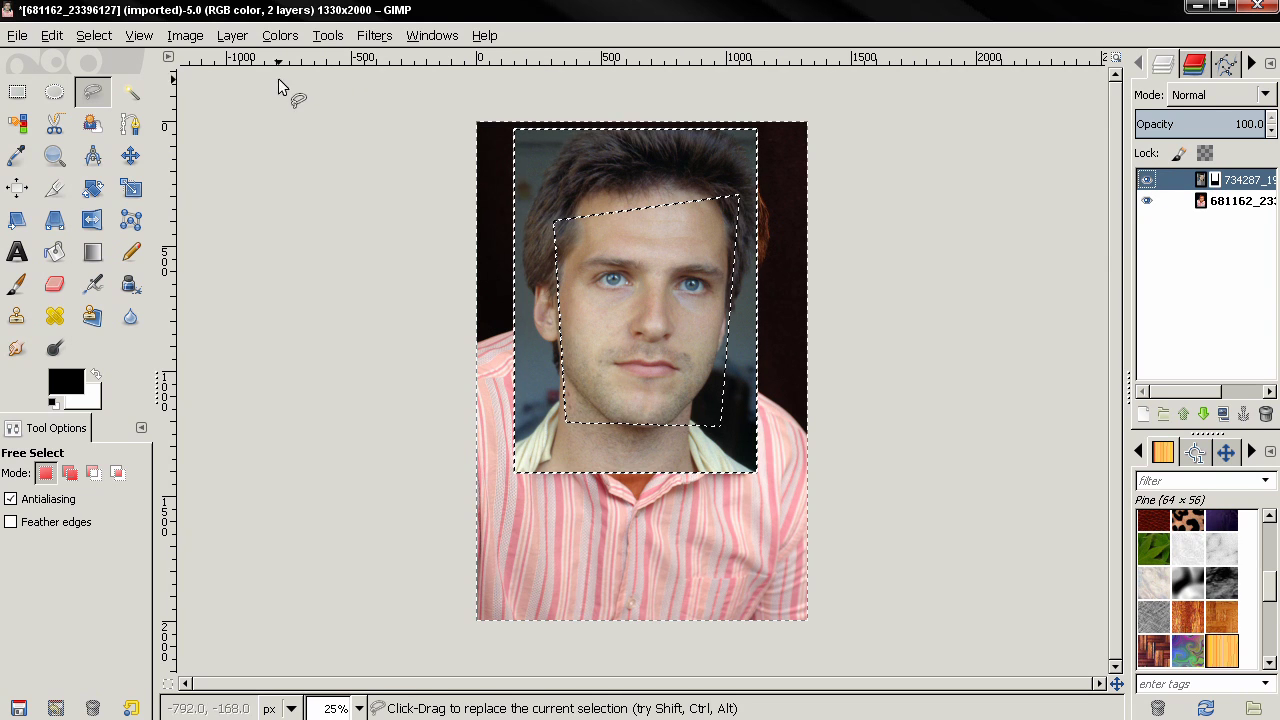
{"action": "left_click", "coordinate": [51, 35]}
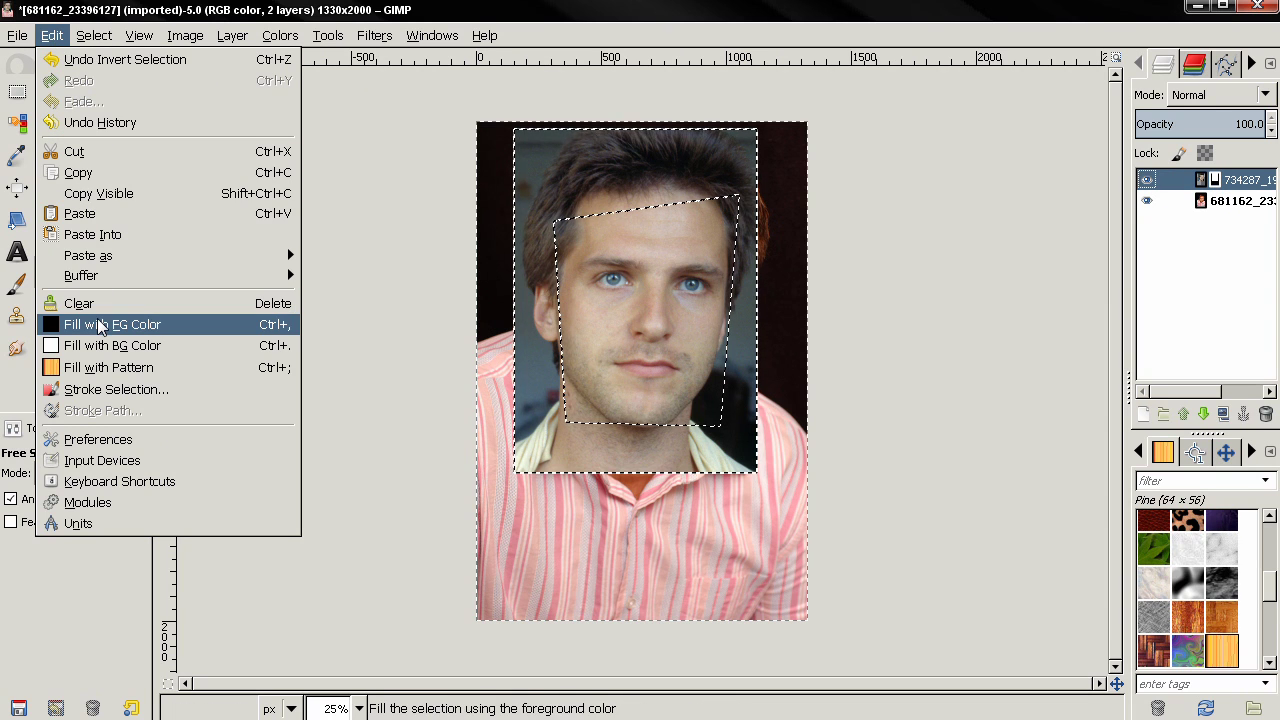
{"action": "left_click", "coordinate": [110, 324]}
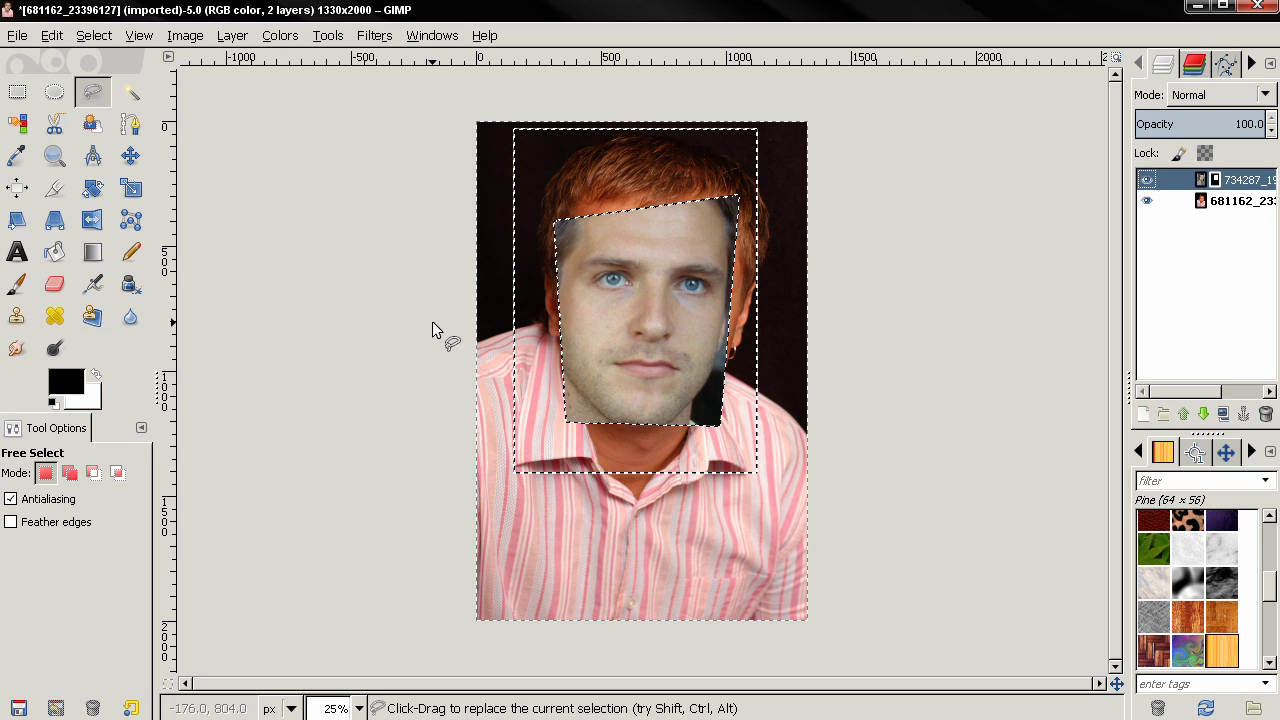
{"action": "key", "text": "ctrl+shift+a"}
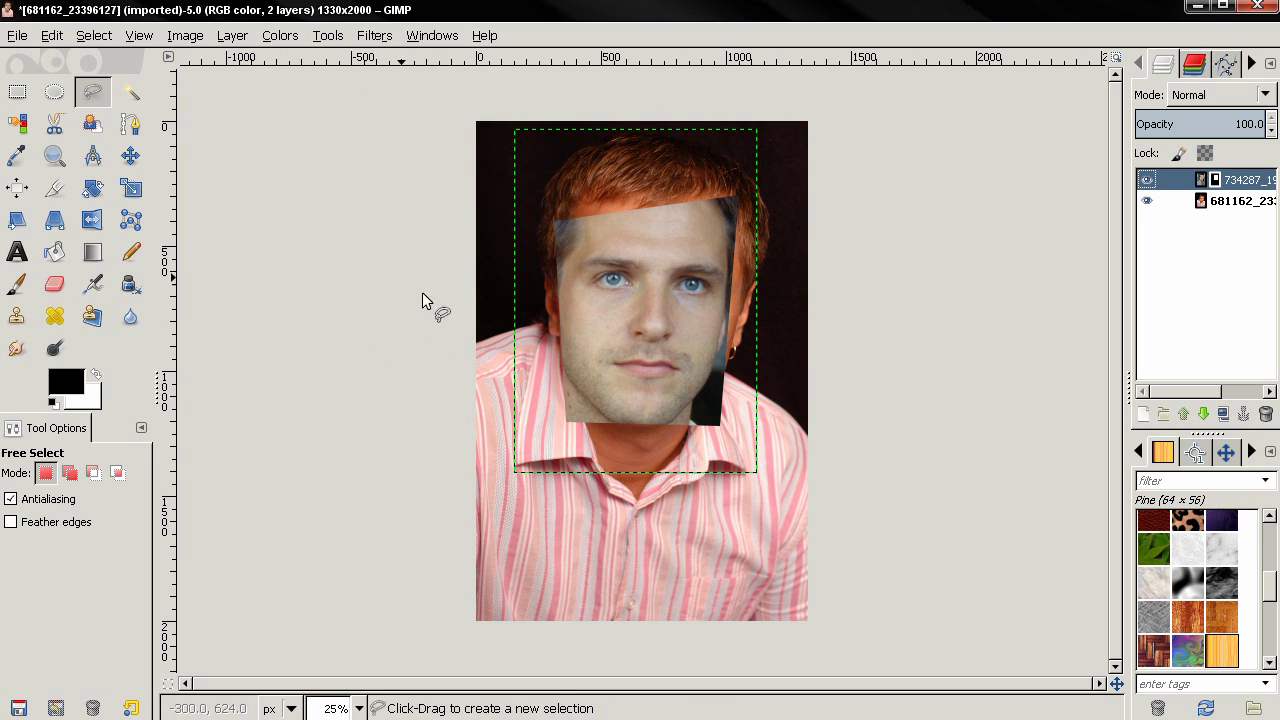
Step: Paint black on the face layer's mask with a Paintbrush of size about 125, trimming the pasted edges around forehead, cheeks, jaw and chin
{"action": "left_click", "coordinate": [14, 286]}
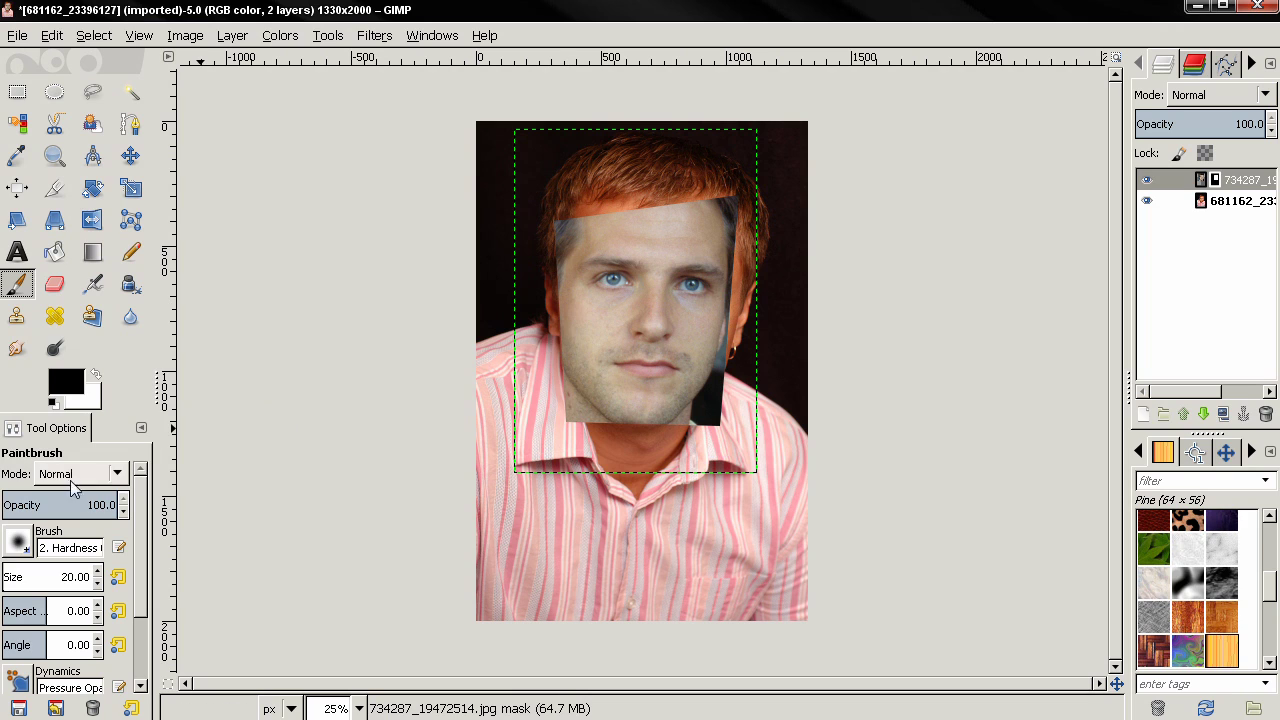
{"action": "left_click_drag", "start_coordinate": [8, 581], "coordinate": [12, 580]}
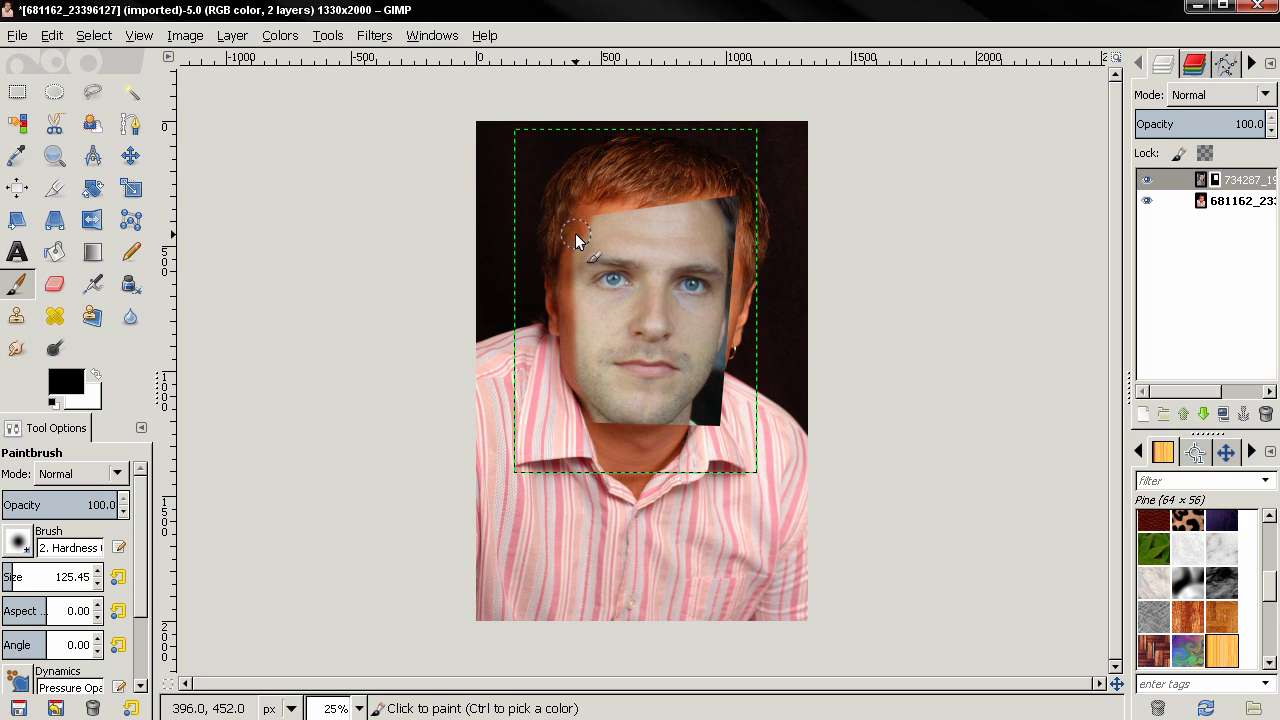
{"action": "mouse_move", "coordinate": [733, 201]}
{"action": "left_mouse_down"}
{"action": "mouse_move", "coordinate": [650, 212]}
{"action": "mouse_move", "coordinate": [731, 222]}
{"action": "mouse_move", "coordinate": [734, 238]}
{"action": "mouse_move", "coordinate": [721, 226]}
{"action": "mouse_move", "coordinate": [739, 262]}
{"action": "left_mouse_up"}
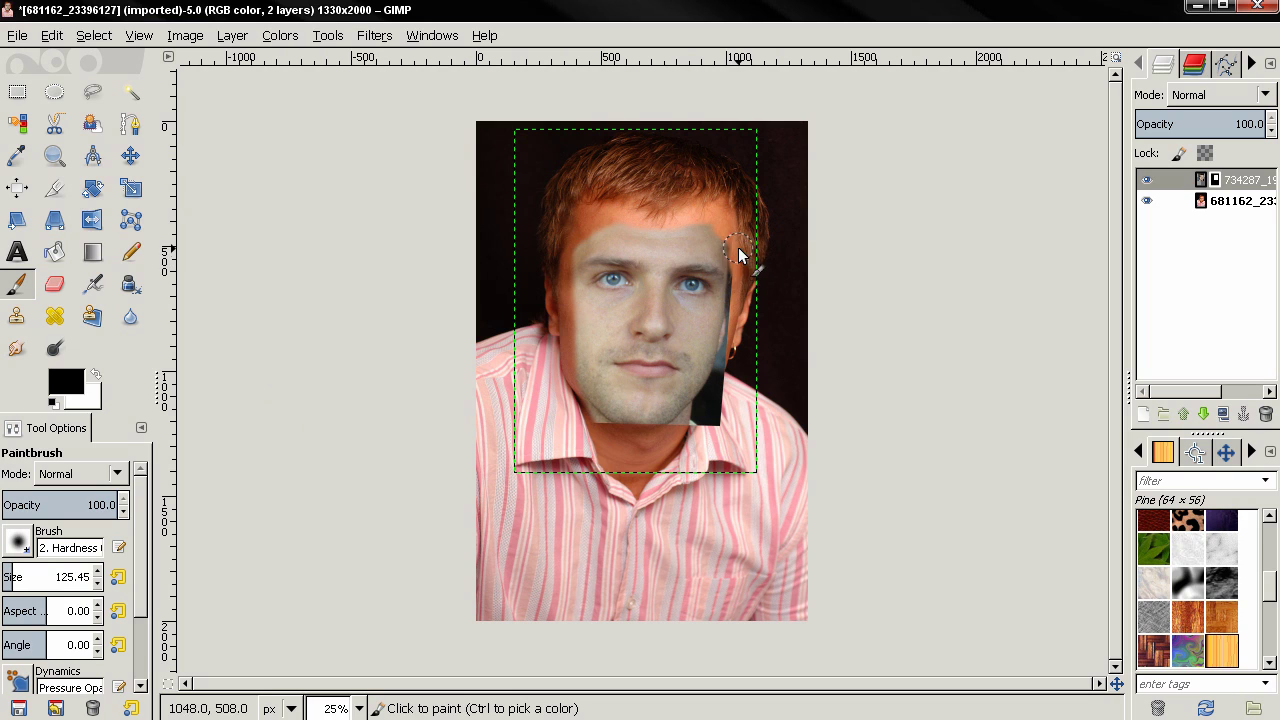
{"action": "mouse_move", "coordinate": [737, 333]}
{"action": "left_mouse_down"}
{"action": "mouse_move", "coordinate": [707, 441]}
{"action": "mouse_move", "coordinate": [672, 440]}
{"action": "left_mouse_up"}
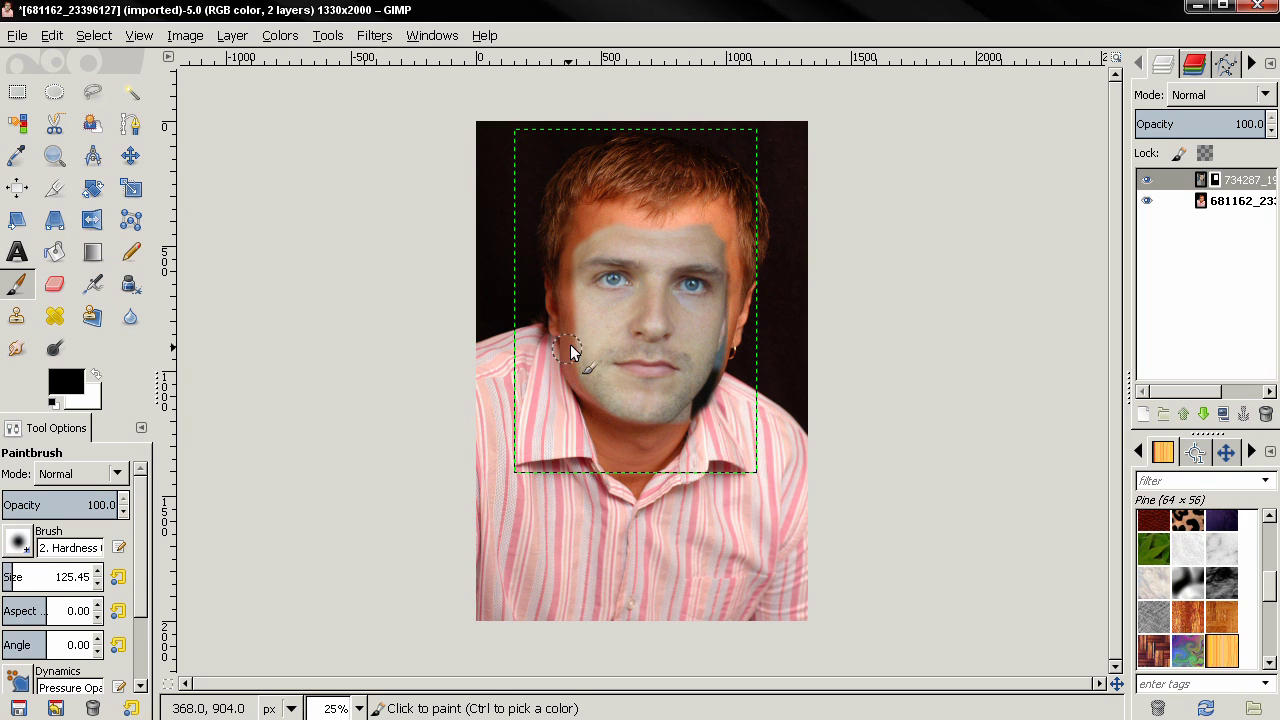
{"action": "mouse_move", "coordinate": [556, 287]}
{"action": "left_mouse_down"}
{"action": "mouse_move", "coordinate": [544, 333]}
{"action": "mouse_move", "coordinate": [557, 390]}
{"action": "left_mouse_up"}
{"action": "left_click_drag", "start_coordinate": [625, 423], "coordinate": [712, 407]}
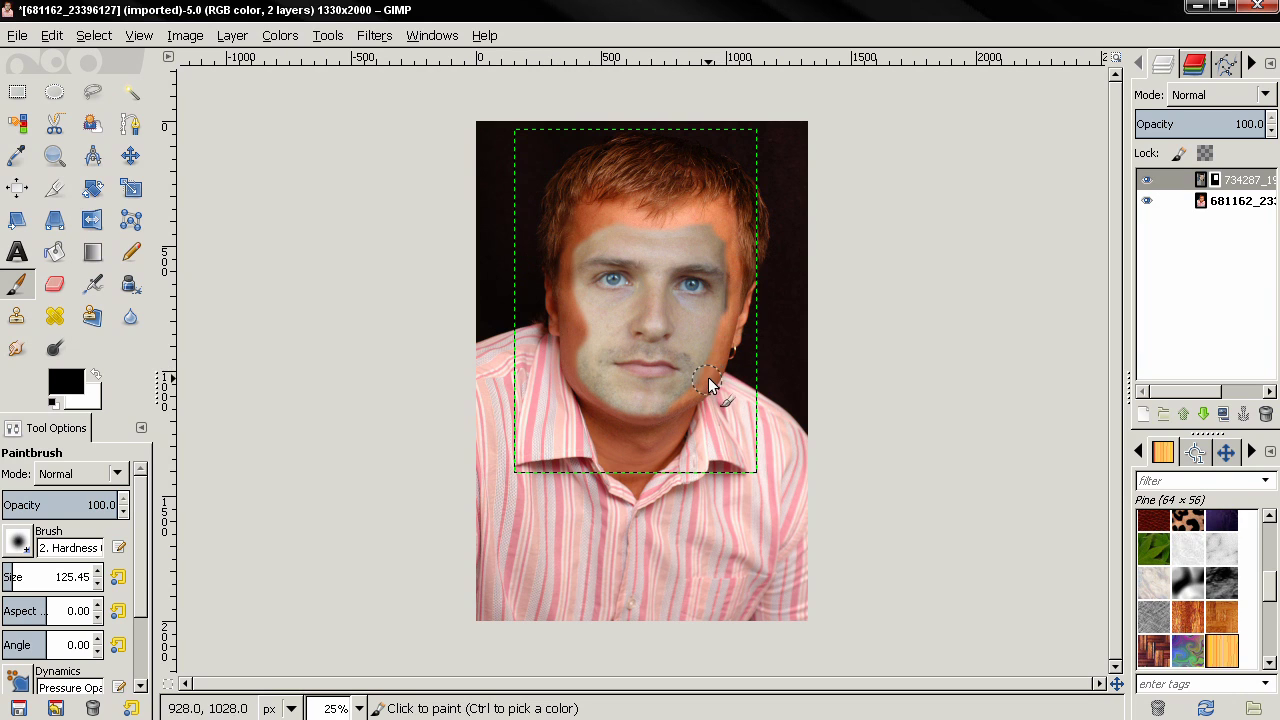
{"action": "left_click_drag", "start_coordinate": [708, 380], "coordinate": [732, 331]}
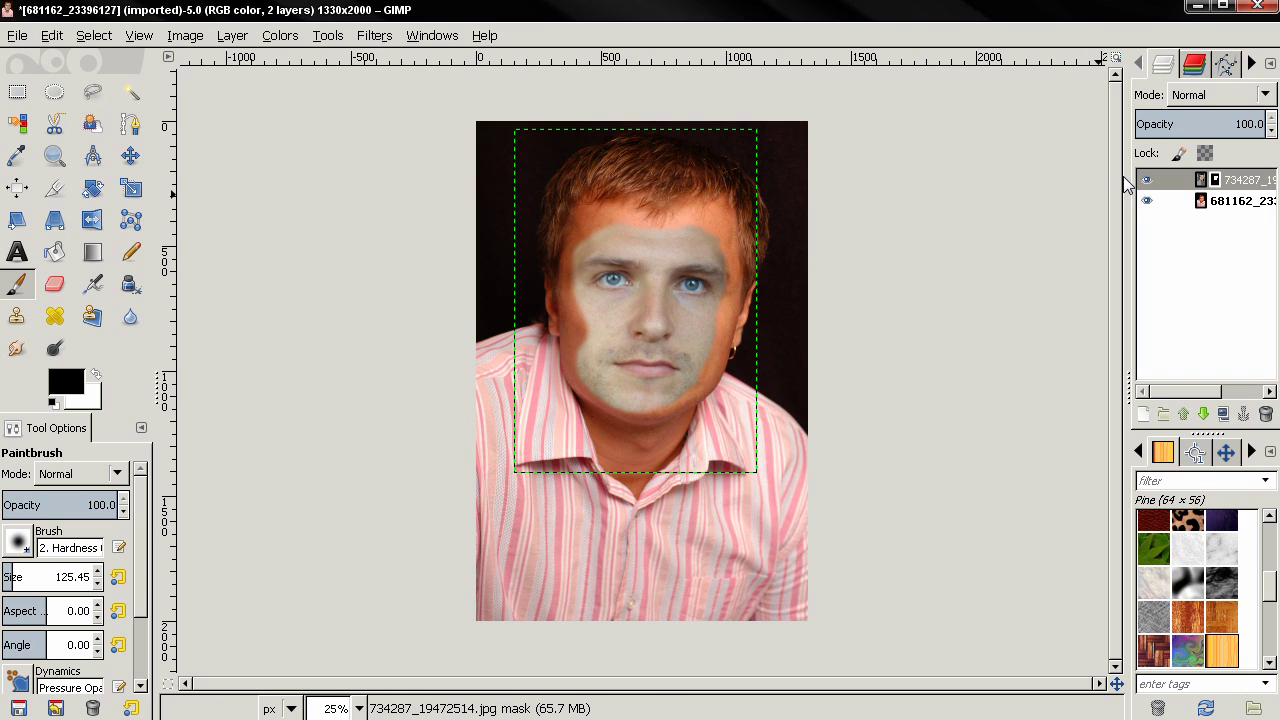
Step: Apply a Gaussian Blur with a 200 px horizontal and vertical radius to the face layer's mask
{"action": "left_click", "coordinate": [374, 36]}
{"action": "mouse_move", "coordinate": [392, 131]}
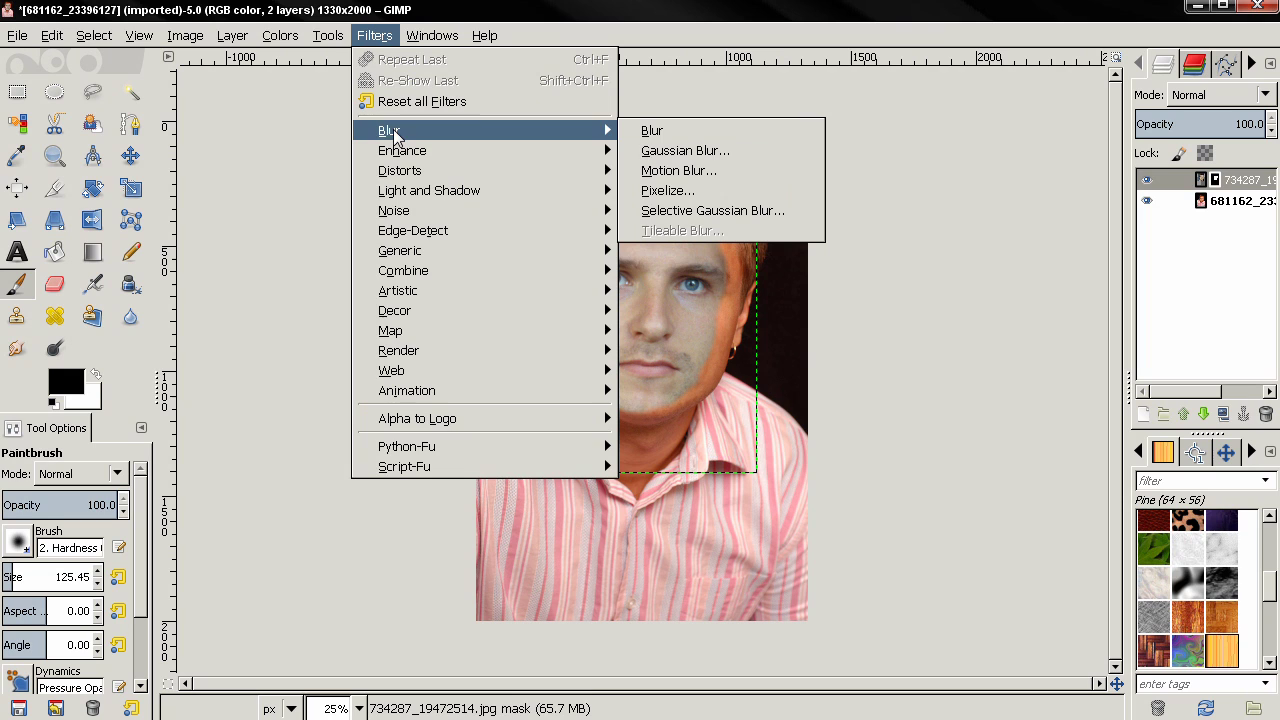
{"action": "left_click", "coordinate": [671, 152]}
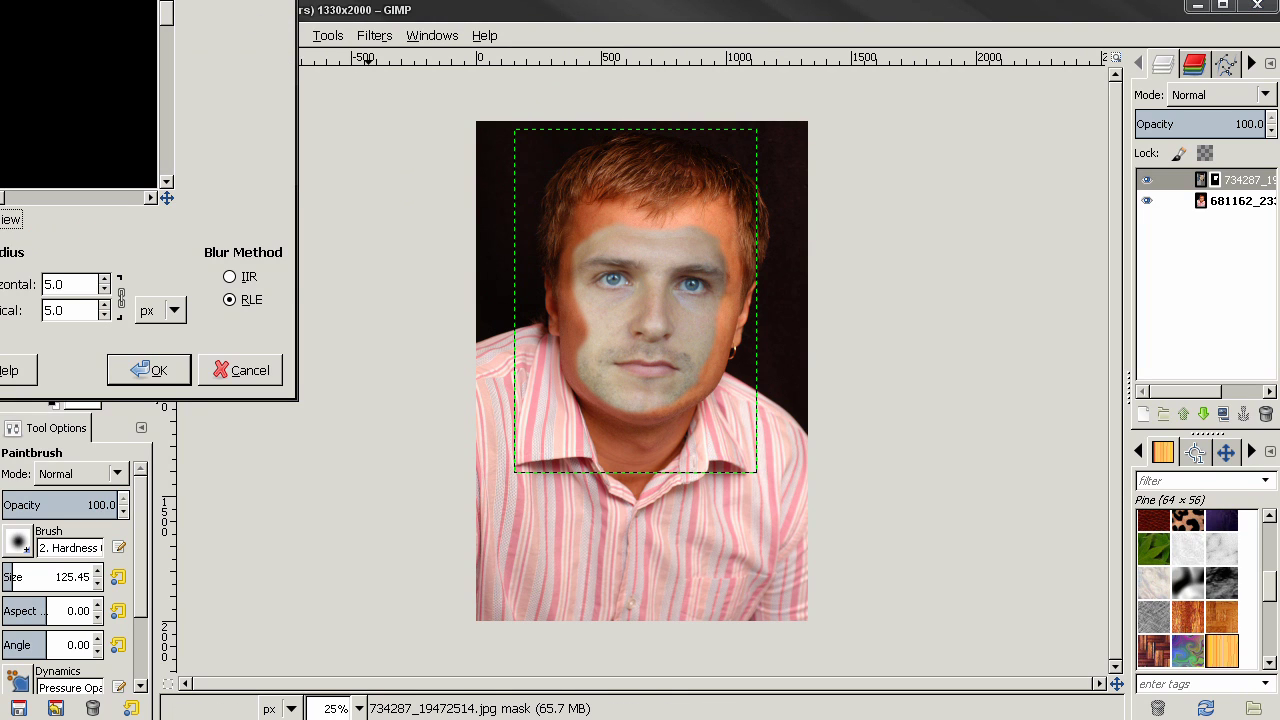
{"action": "left_click_drag", "start_coordinate": [433, 357], "coordinate": [449, 370]}
{"action": "left_click_drag", "start_coordinate": [345, 447], "coordinate": [288, 440]}
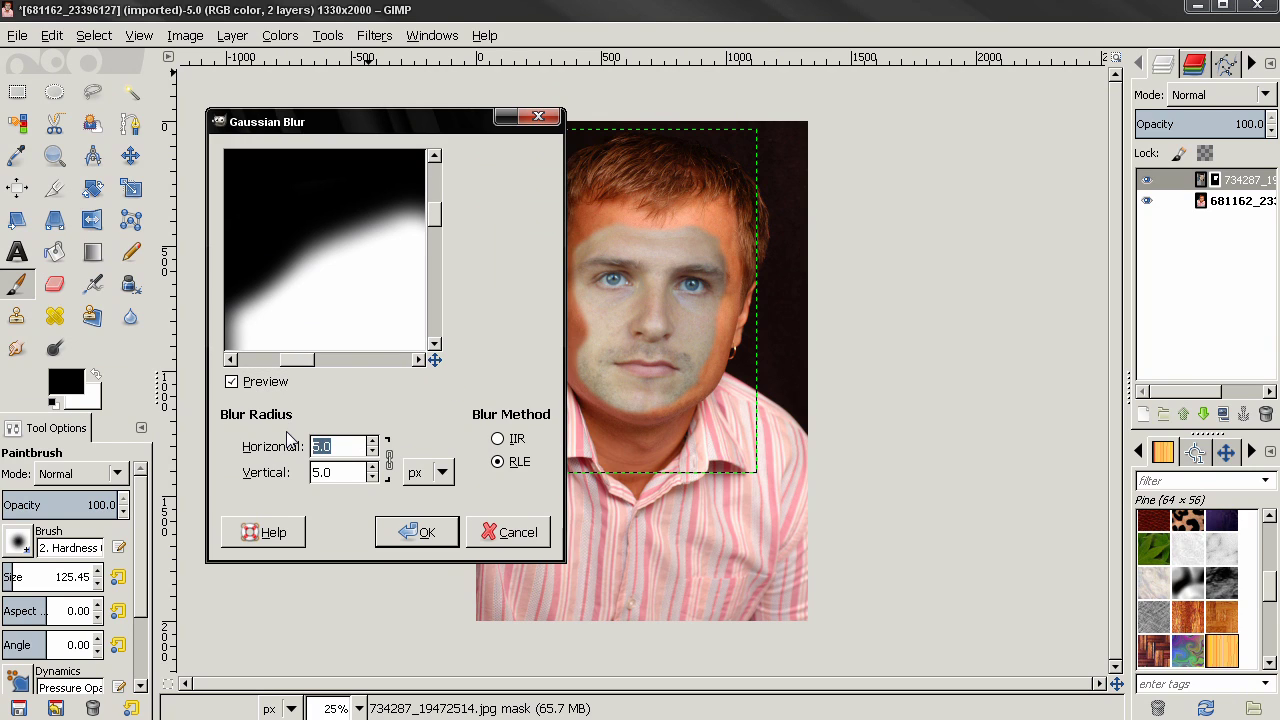
{"action": "type", "text": "200"}
{"action": "key", "text": "Return"}
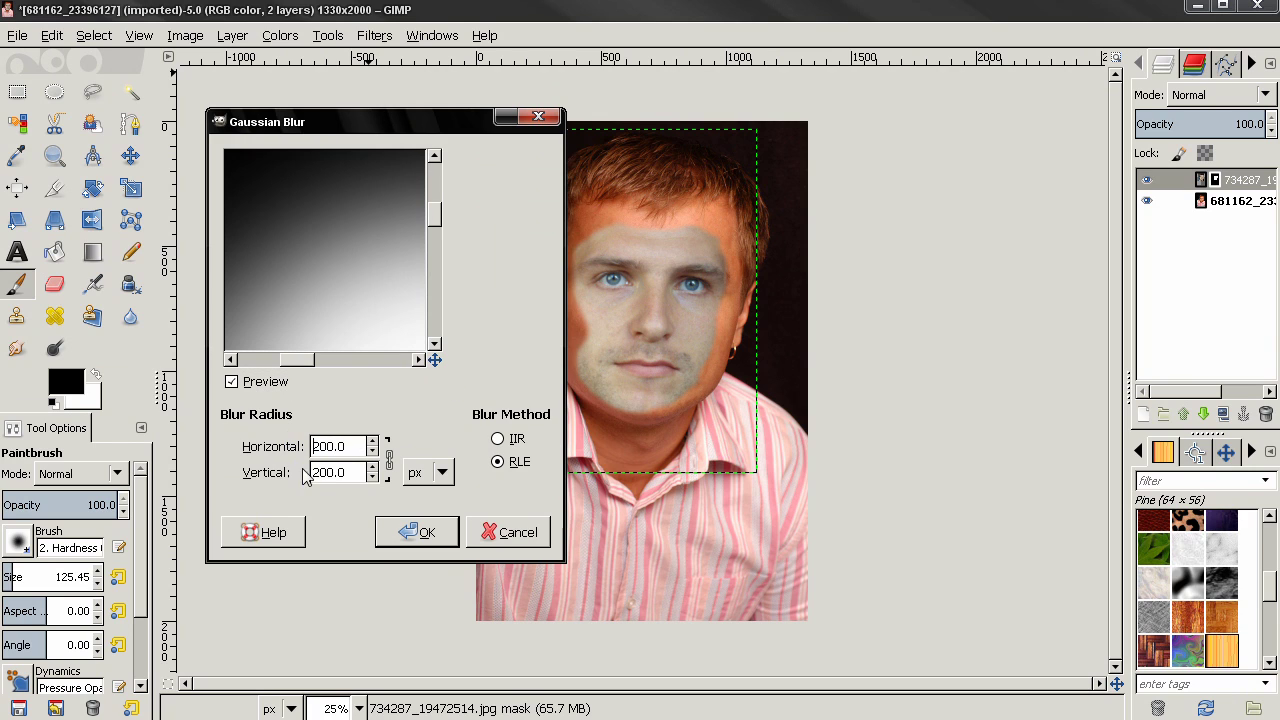
{"action": "left_click", "coordinate": [418, 533]}
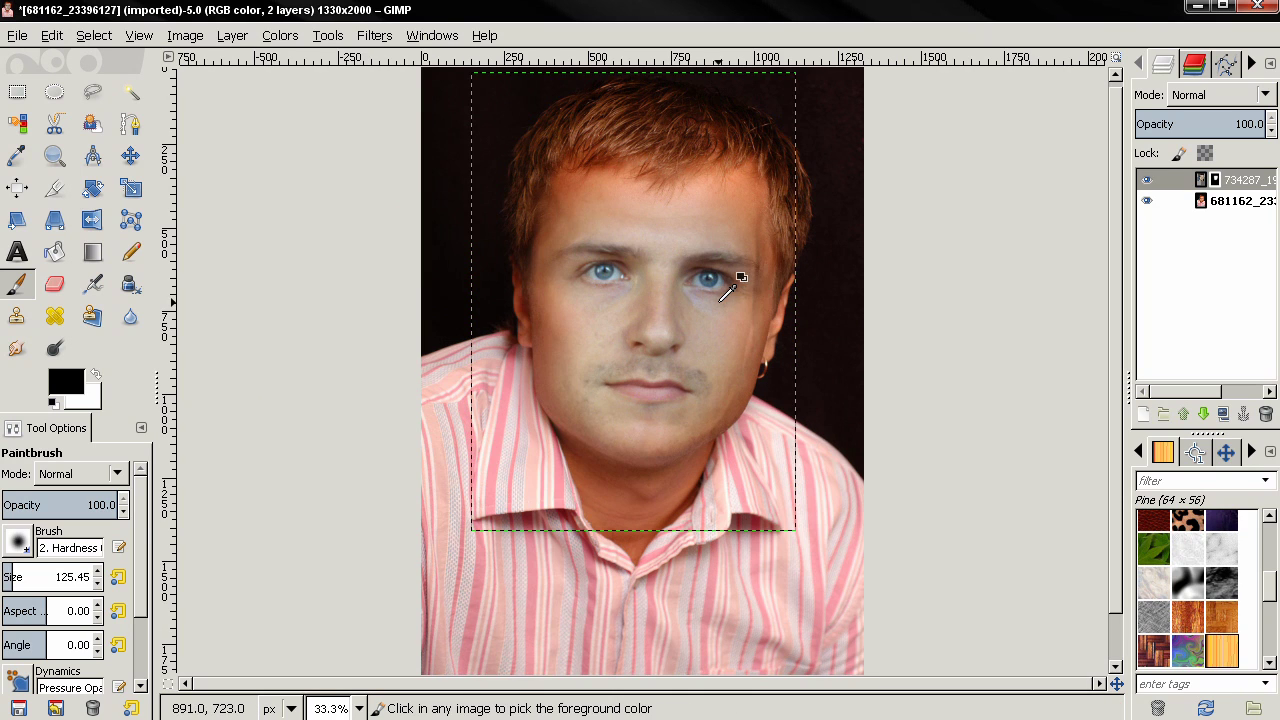
Step: Set the Paintbrush to 50 opacity and a size of about 226 for retouching the face layer's mask
{"action": "scroll", "coordinate": [722, 302], "scroll_direction": "up", "scroll_amount": 1, "text": "ctrl"}
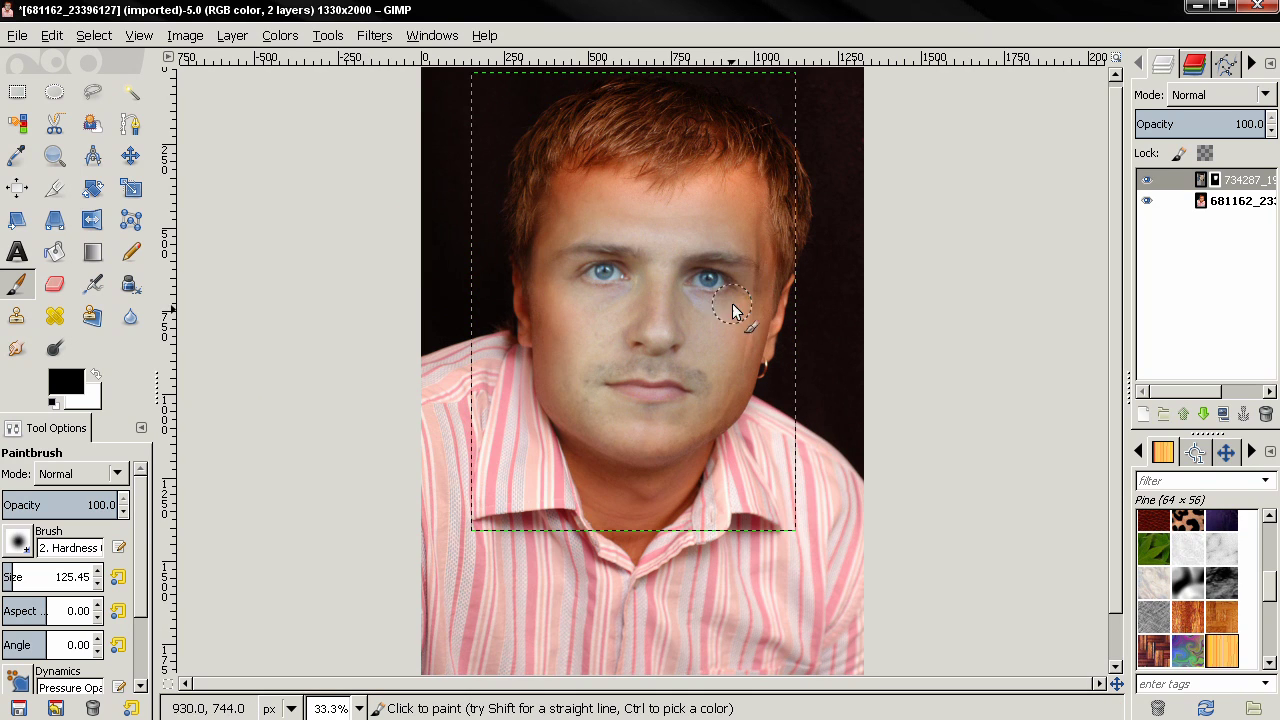
{"action": "left_click", "coordinate": [1226, 180]}
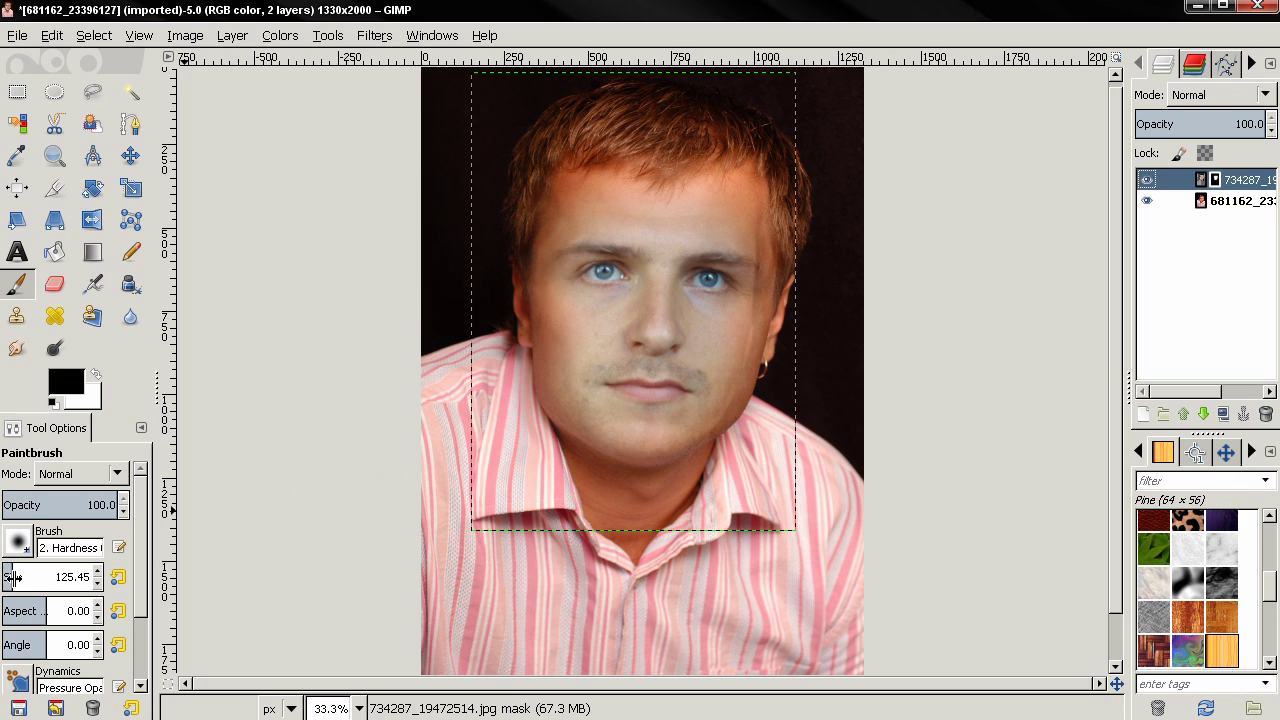
{"action": "left_click_drag", "start_coordinate": [18, 578], "coordinate": [52, 578]}
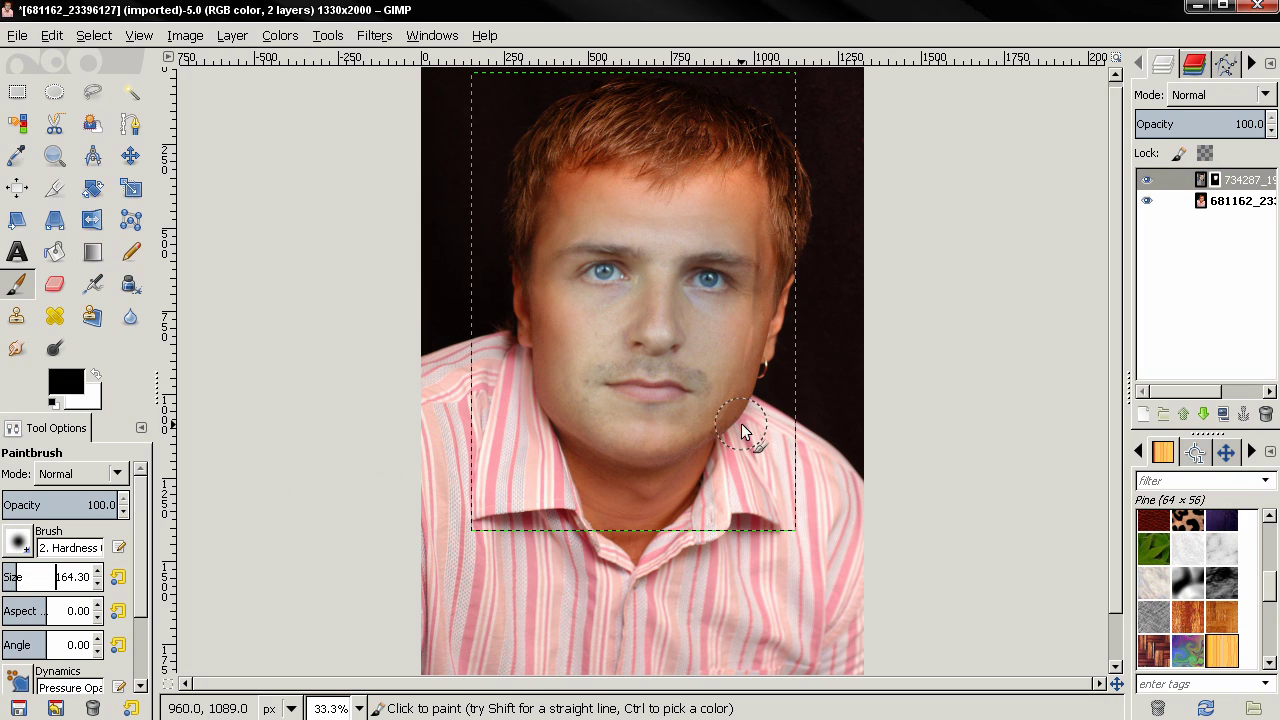
{"action": "left_click", "coordinate": [112, 500]}
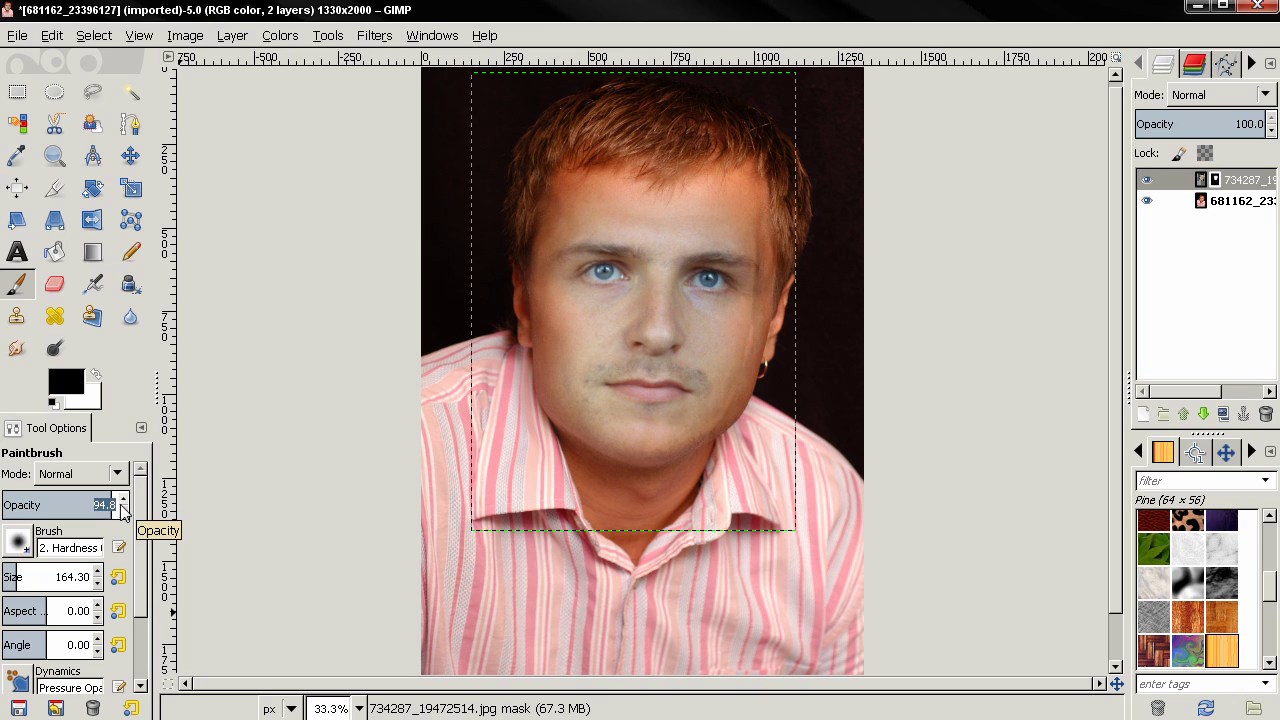
{"action": "type", "text": "50"}
{"action": "key", "text": "Return"}
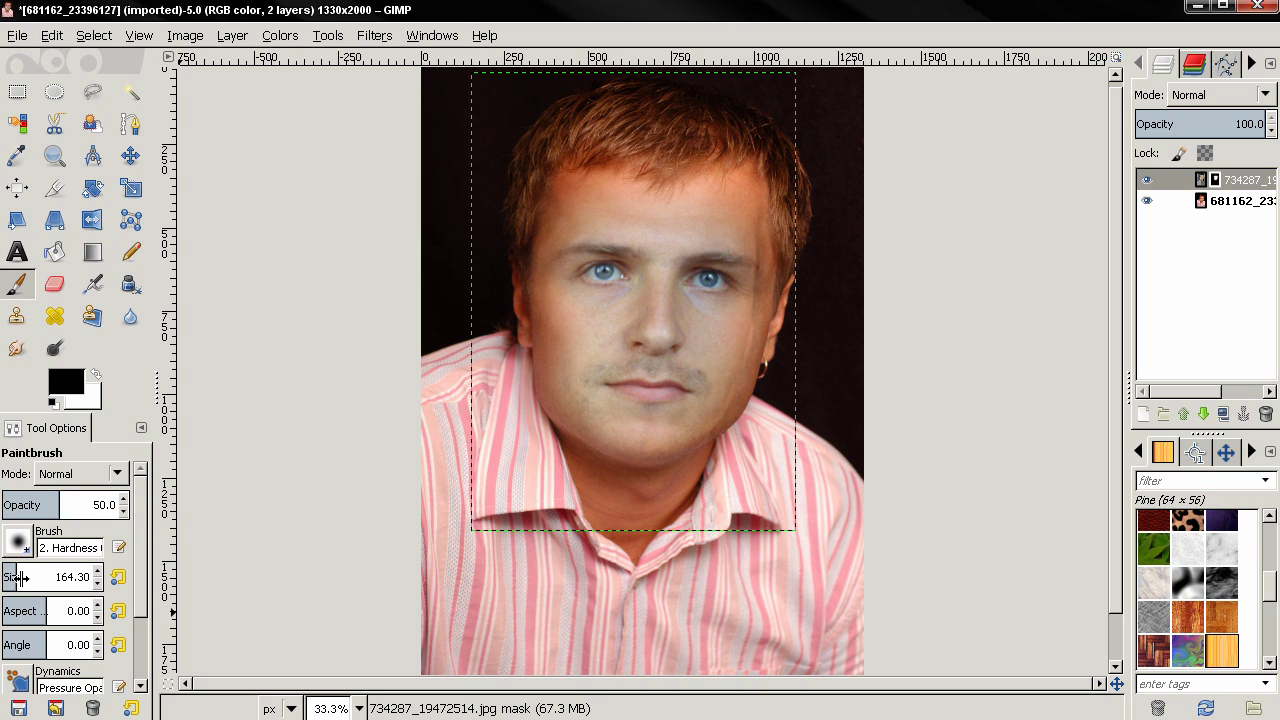
{"action": "left_click_drag", "start_coordinate": [20, 578], "coordinate": [46, 580]}
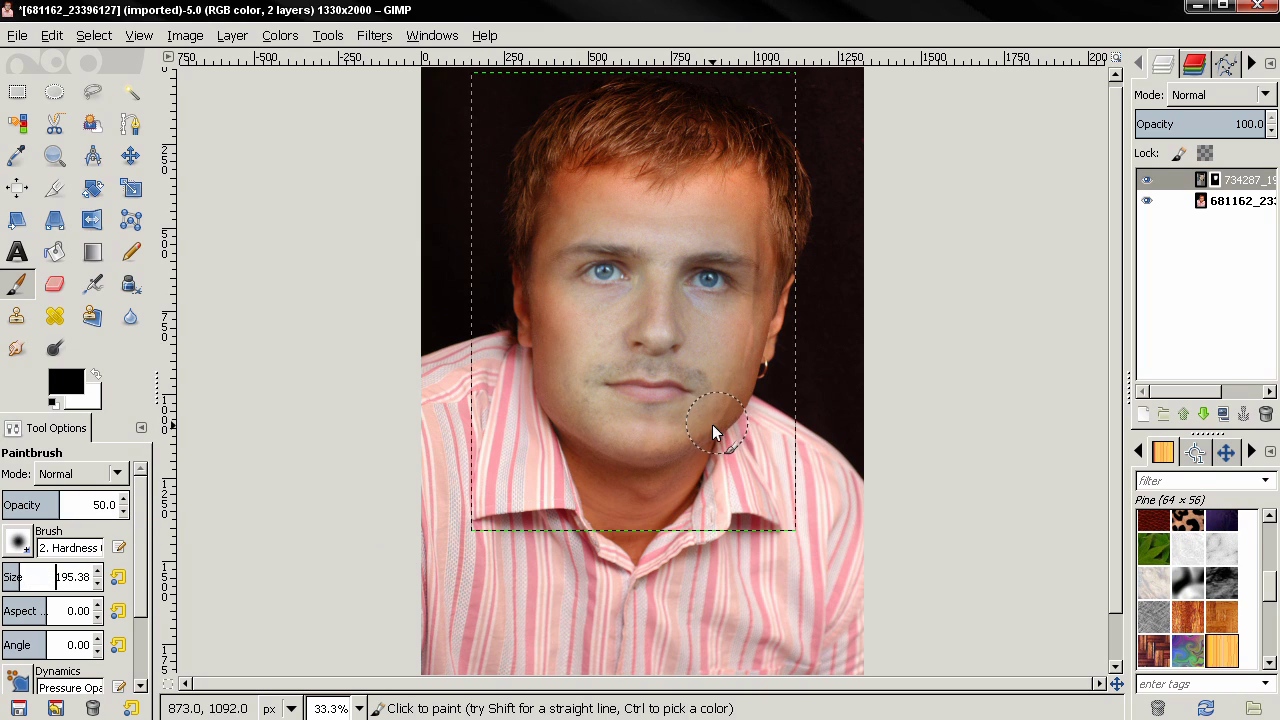
{"action": "left_click_drag", "start_coordinate": [22, 585], "coordinate": [50, 585]}
Step: Brush black over the mask along the cheek and jaw edge beside the earring to soften the face's outer blend
{"action": "mouse_move", "coordinate": [738, 420]}
{"action": "left_mouse_down"}
{"action": "mouse_move", "coordinate": [763, 403]}
{"action": "mouse_move", "coordinate": [790, 255]}
{"action": "mouse_move", "coordinate": [788, 290]}
{"action": "mouse_move", "coordinate": [772, 225]}
{"action": "mouse_move", "coordinate": [780, 292]}
{"action": "left_mouse_up"}
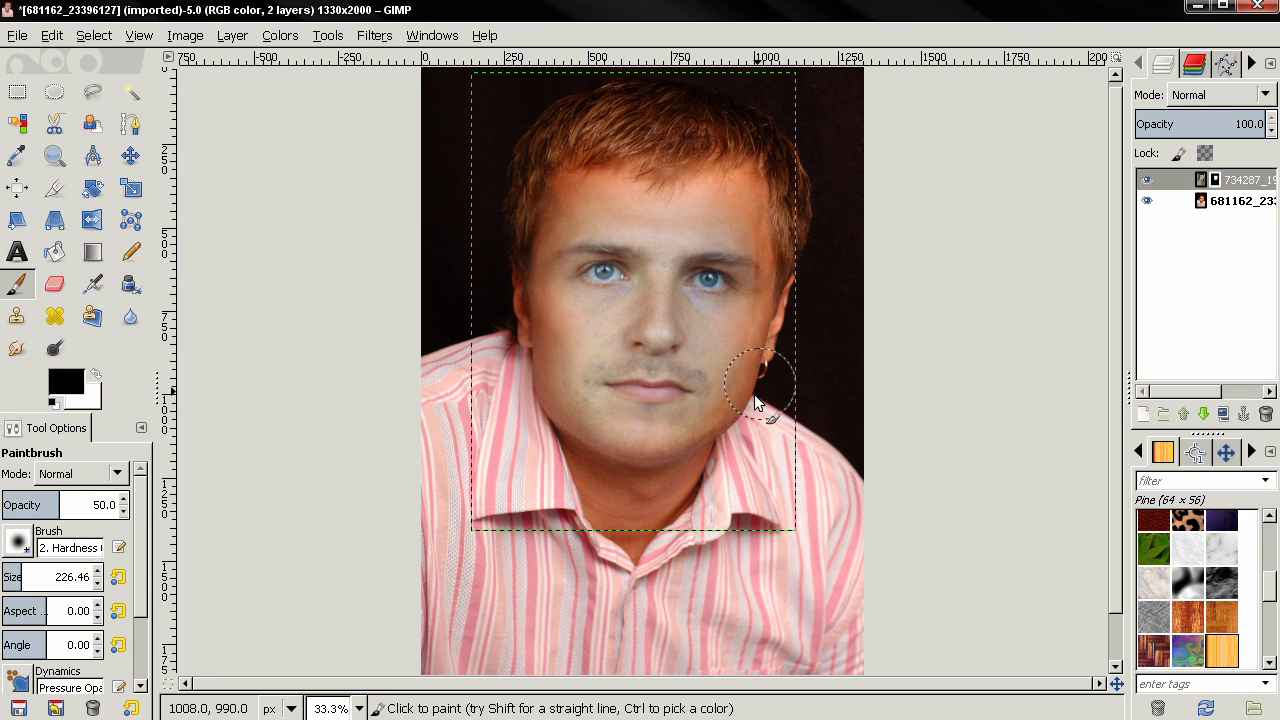
{"action": "mouse_move", "coordinate": [755, 398]}
{"action": "left_mouse_down"}
{"action": "mouse_move", "coordinate": [759, 346]}
{"action": "mouse_move", "coordinate": [794, 284]}
{"action": "mouse_move", "coordinate": [783, 316]}
{"action": "left_mouse_up"}
{"action": "mouse_move", "coordinate": [781, 288]}
{"action": "left_mouse_down"}
{"action": "mouse_move", "coordinate": [781, 307]}
{"action": "mouse_move", "coordinate": [789, 242]}
{"action": "mouse_move", "coordinate": [777, 237]}
{"action": "mouse_move", "coordinate": [806, 288]}
{"action": "mouse_move", "coordinate": [765, 363]}
{"action": "left_mouse_up"}
{"action": "left_click_drag", "start_coordinate": [755, 418], "coordinate": [759, 361]}
{"action": "mouse_move", "coordinate": [787, 320]}
{"action": "left_mouse_down"}
{"action": "mouse_move", "coordinate": [819, 303]}
{"action": "mouse_move", "coordinate": [787, 289]}
{"action": "mouse_move", "coordinate": [790, 220]}
{"action": "mouse_move", "coordinate": [783, 273]}
{"action": "left_mouse_up"}
{"action": "left_click_drag", "start_coordinate": [781, 333], "coordinate": [757, 400]}
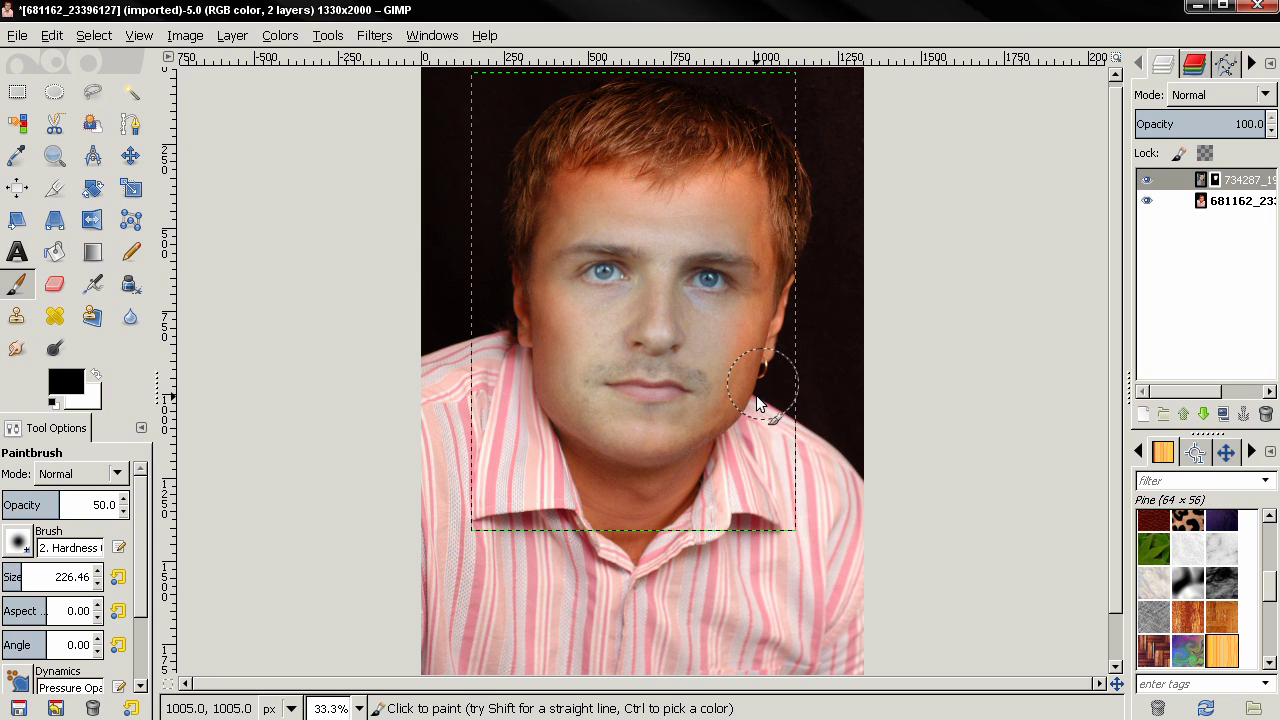
Step: Inspect the masked face with the portrait layer hidden, show the portrait again, and duplicate the face layer
{"action": "left_click", "coordinate": [1147, 200]}
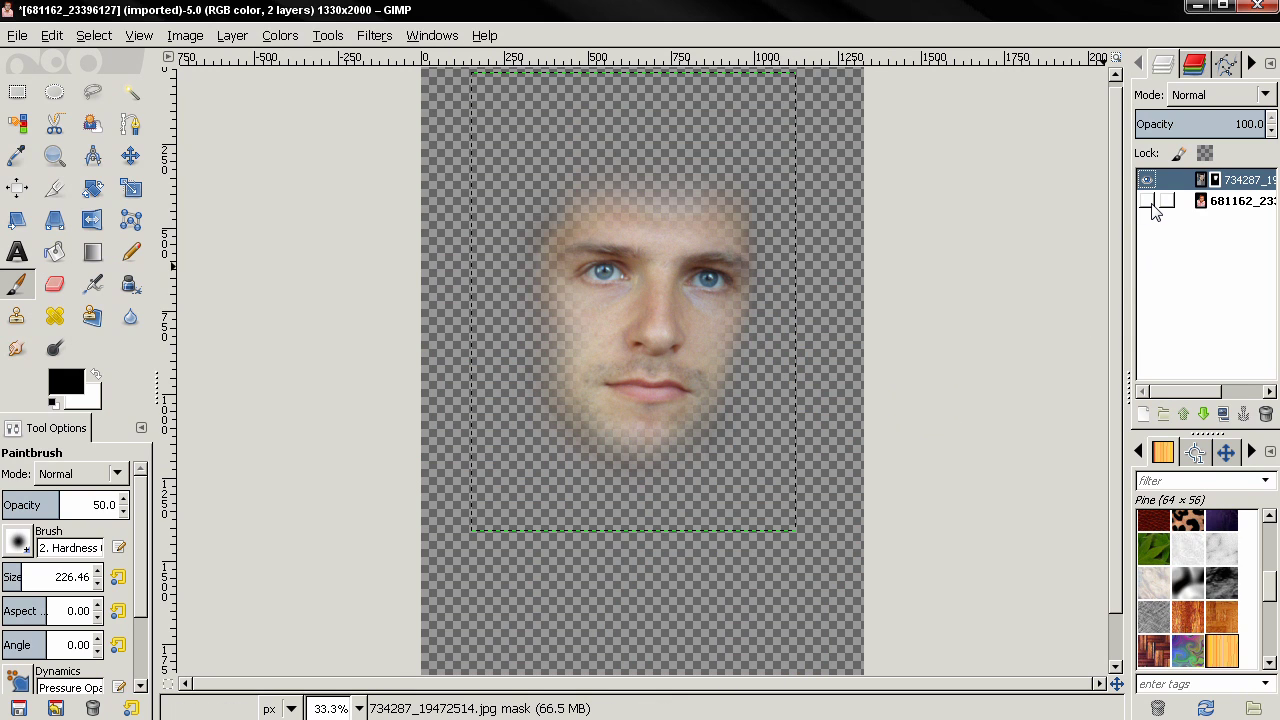
{"action": "left_click", "coordinate": [1147, 200]}
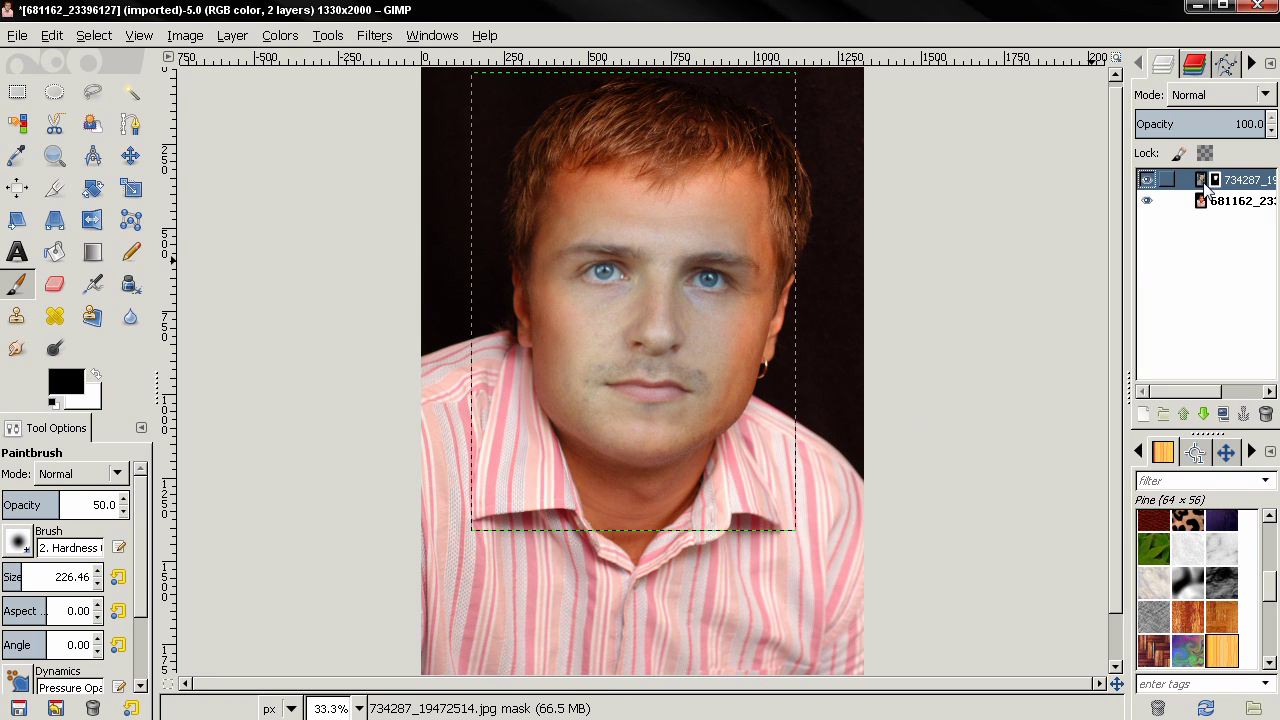
{"action": "left_click", "coordinate": [1200, 180]}
{"action": "left_click", "coordinate": [1223, 413]}
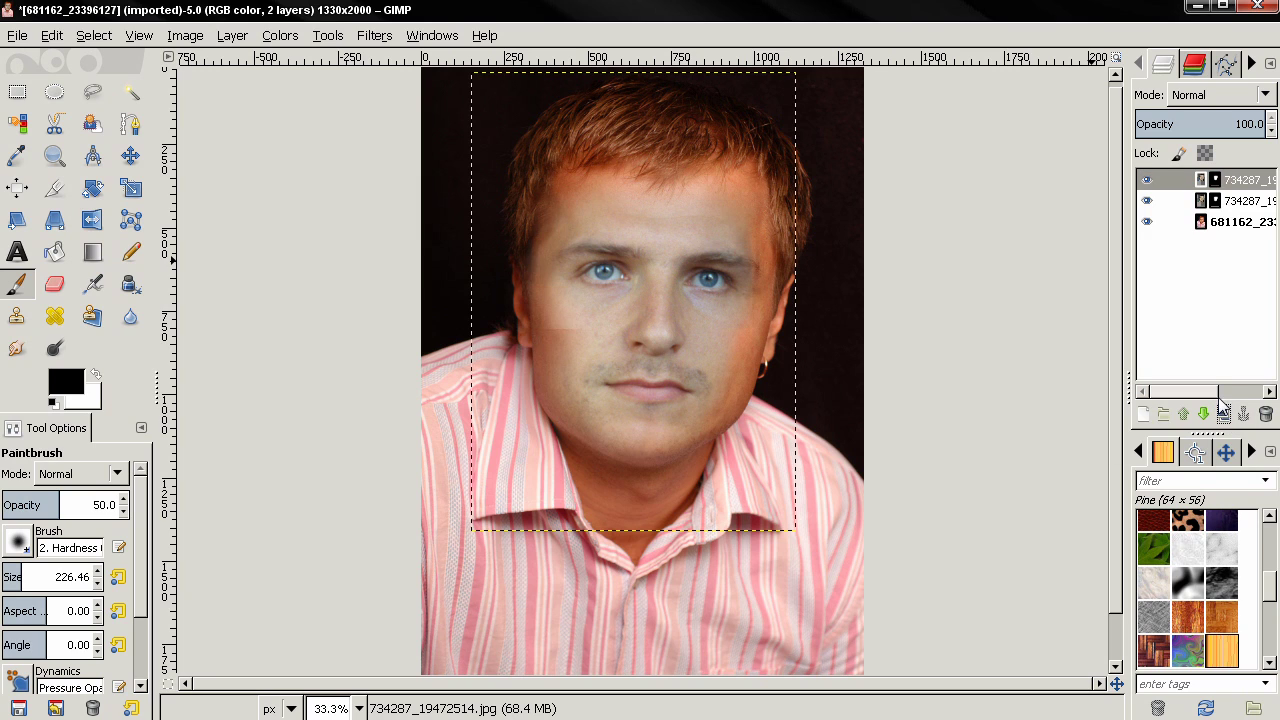
Step: Show only the original portrait layer and sample the skin tone of its cheek as the foreground color
{"action": "left_click", "coordinate": [1147, 221], "text": "shift"}
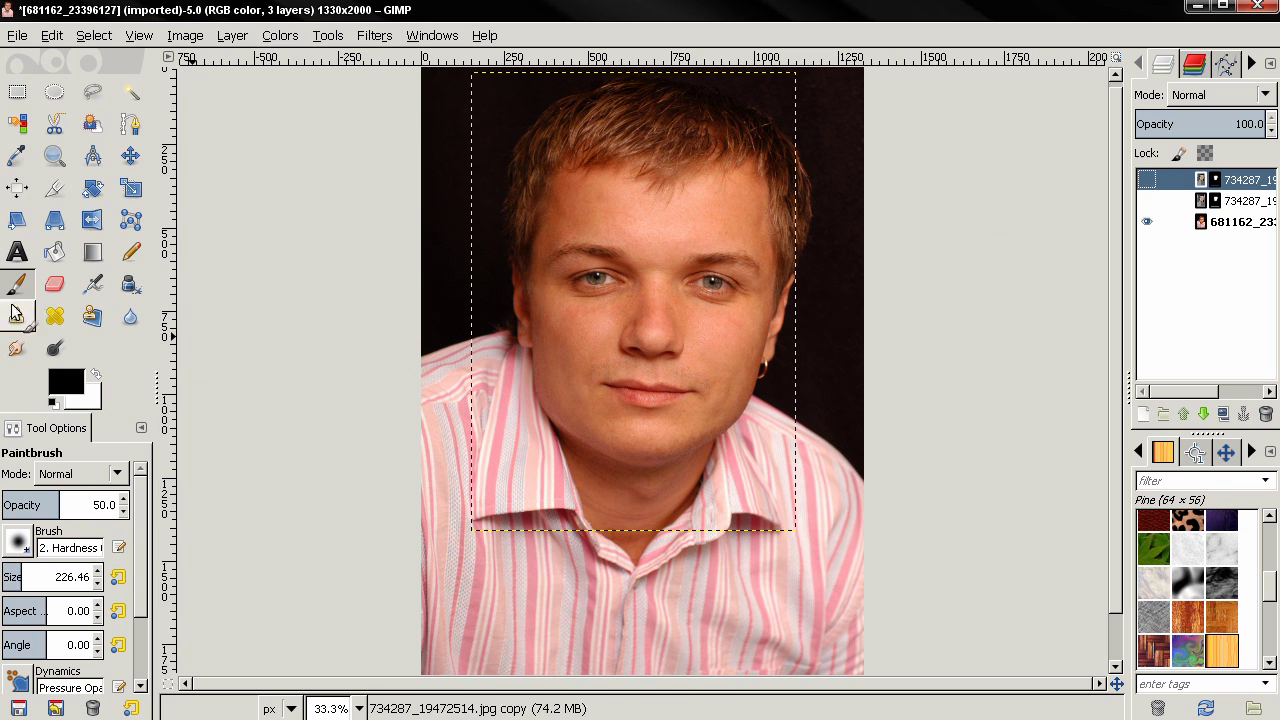
{"action": "left_click", "coordinate": [17, 155]}
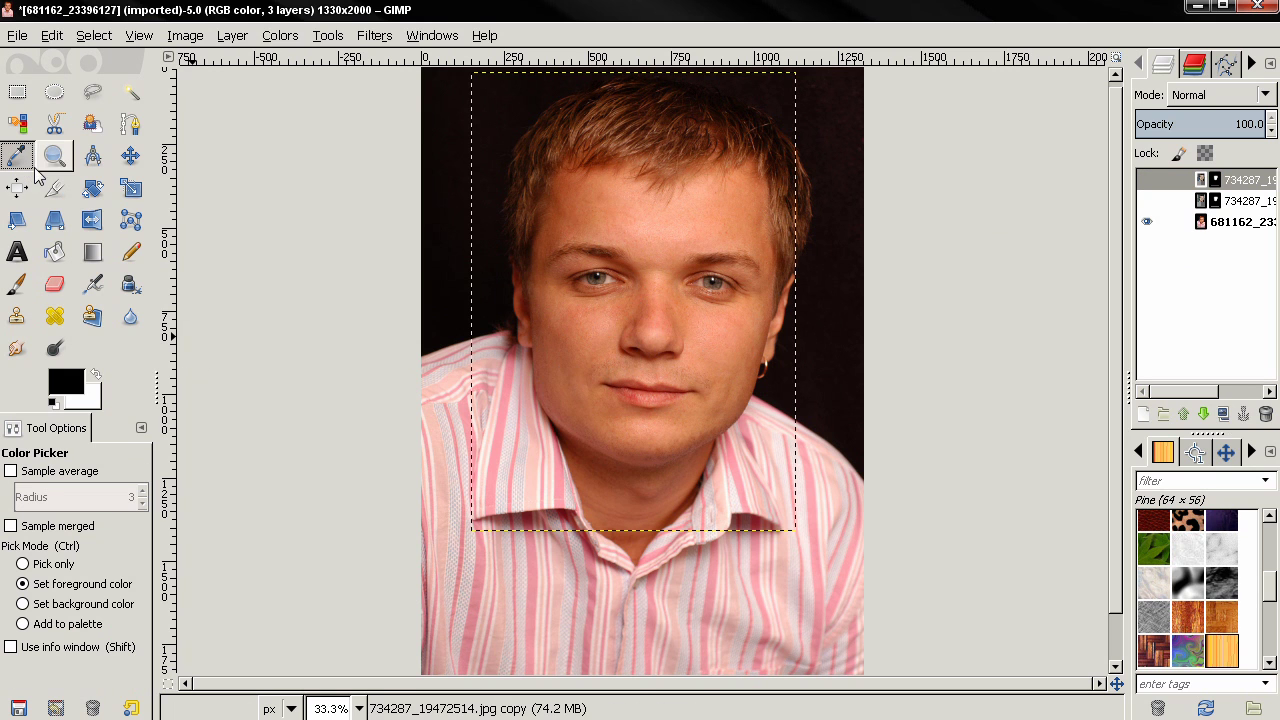
{"action": "scroll", "coordinate": [586, 323], "scroll_direction": "up", "scroll_amount": 3}
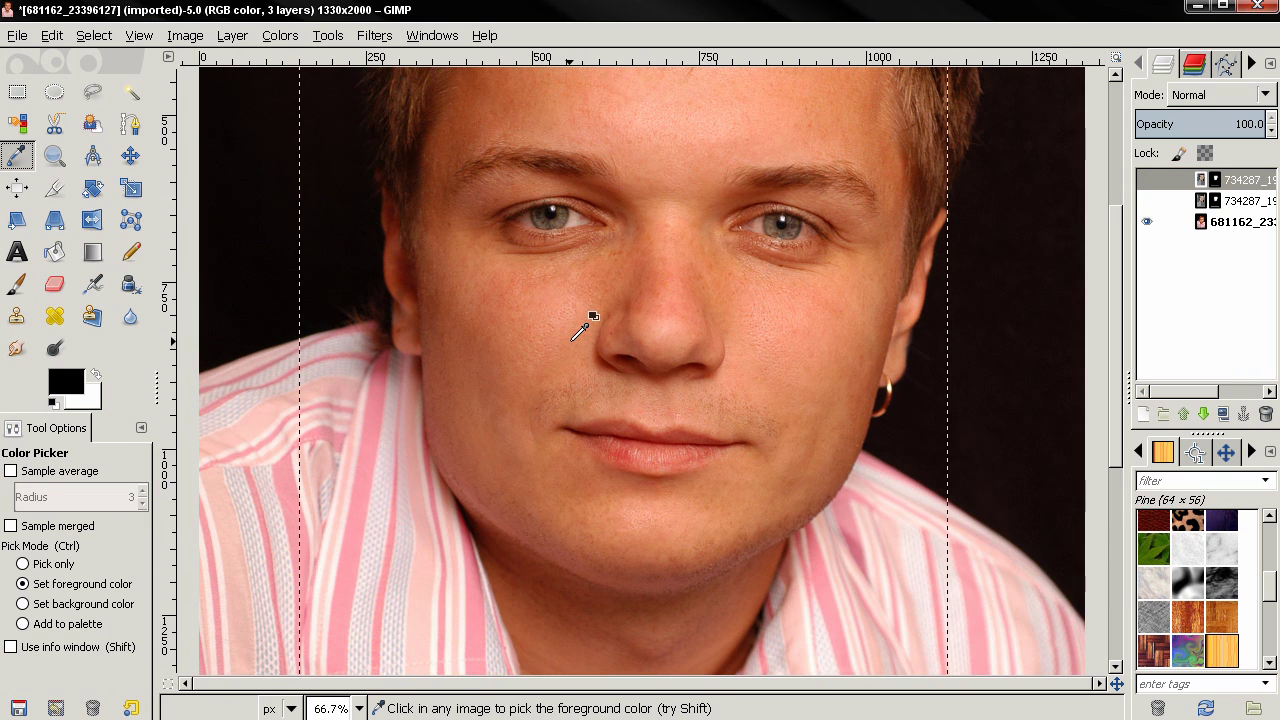
{"action": "scroll", "coordinate": [445, 349], "scroll_direction": "up", "scroll_amount": 1}
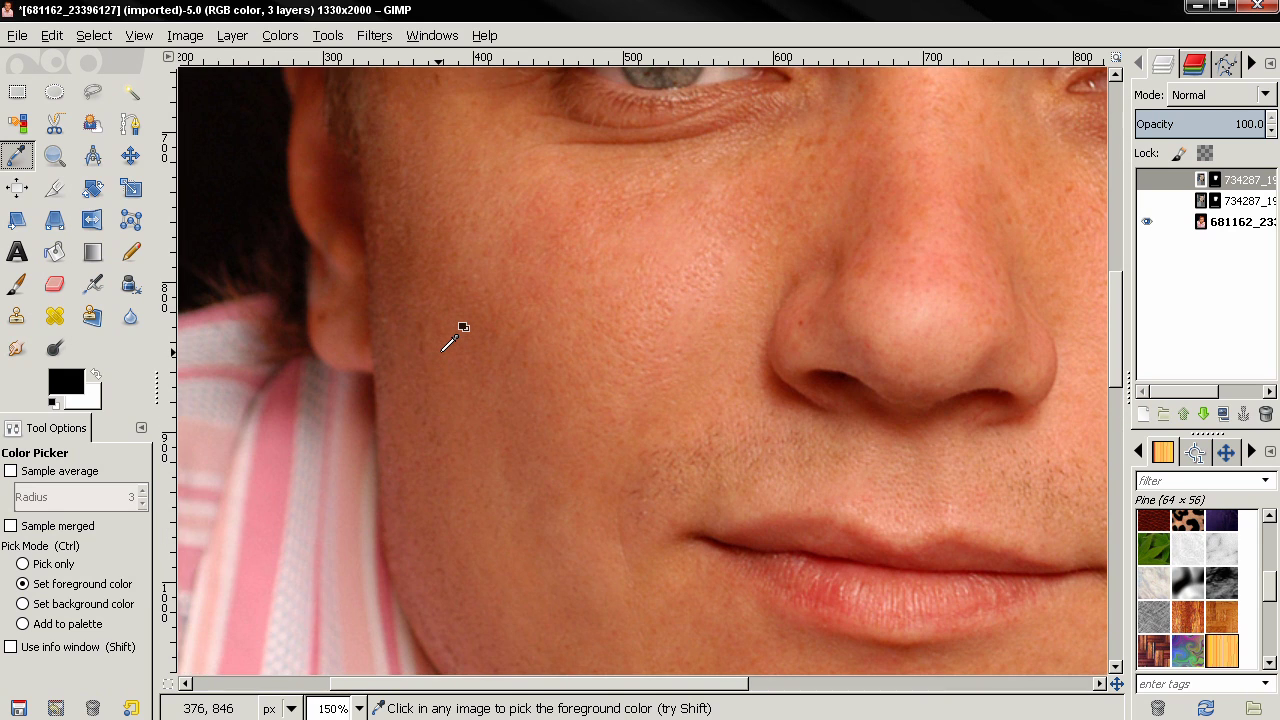
{"action": "left_click", "coordinate": [528, 363]}
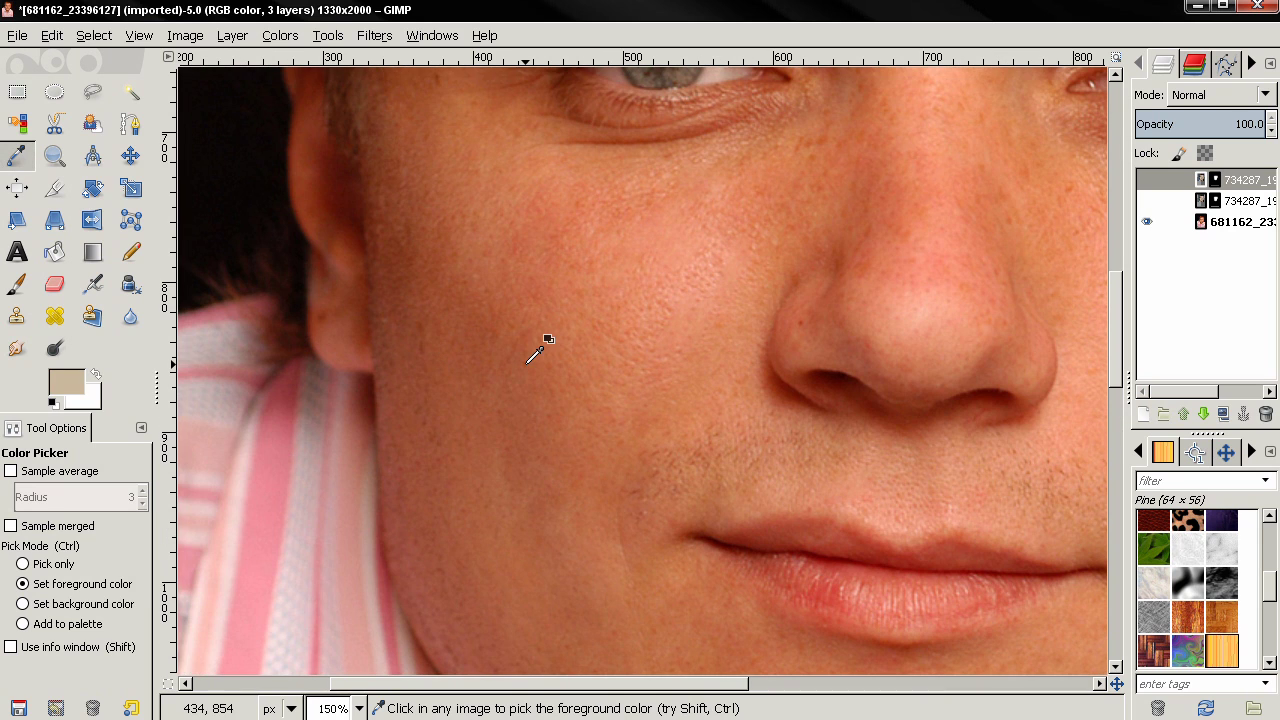
{"action": "left_click", "coordinate": [1214, 223]}
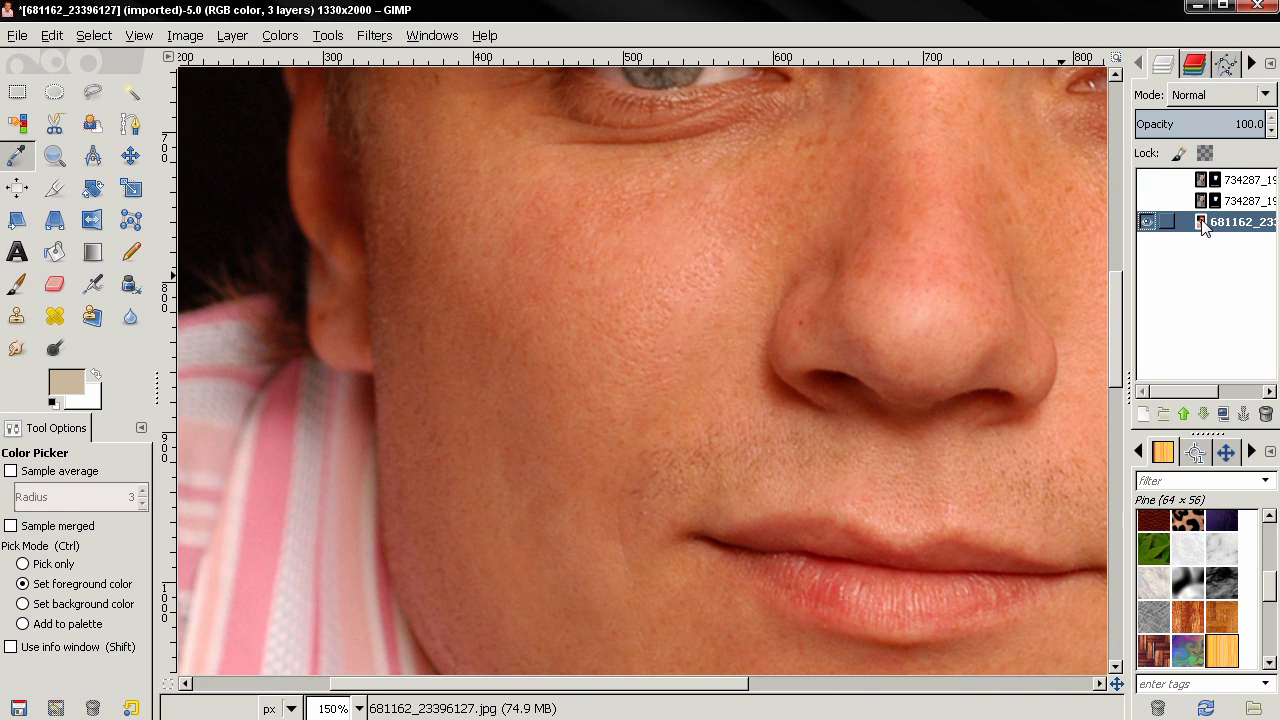
{"action": "left_click", "coordinate": [536, 352]}
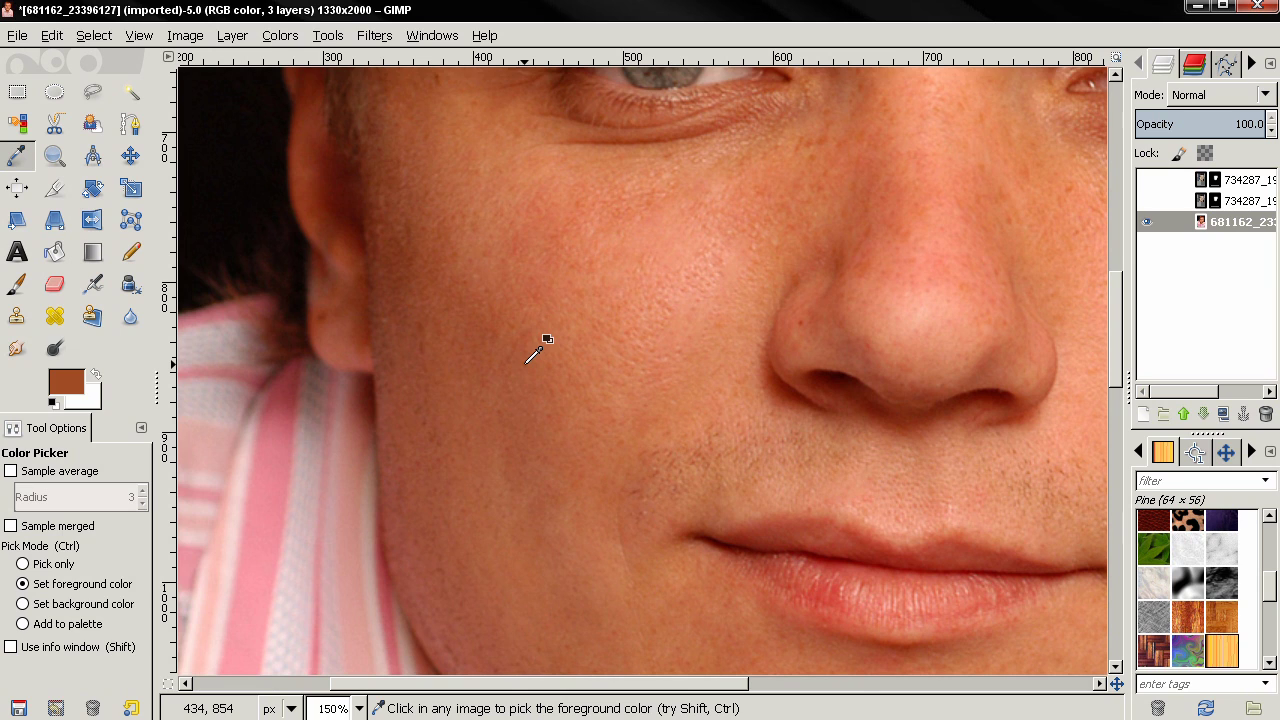
Step: Make all layers visible again and select the image of the duplicated face layer at the top of the stack
{"action": "scroll", "coordinate": [596, 362], "scroll_direction": "down", "scroll_amount": 2, "text": "ctrl"}
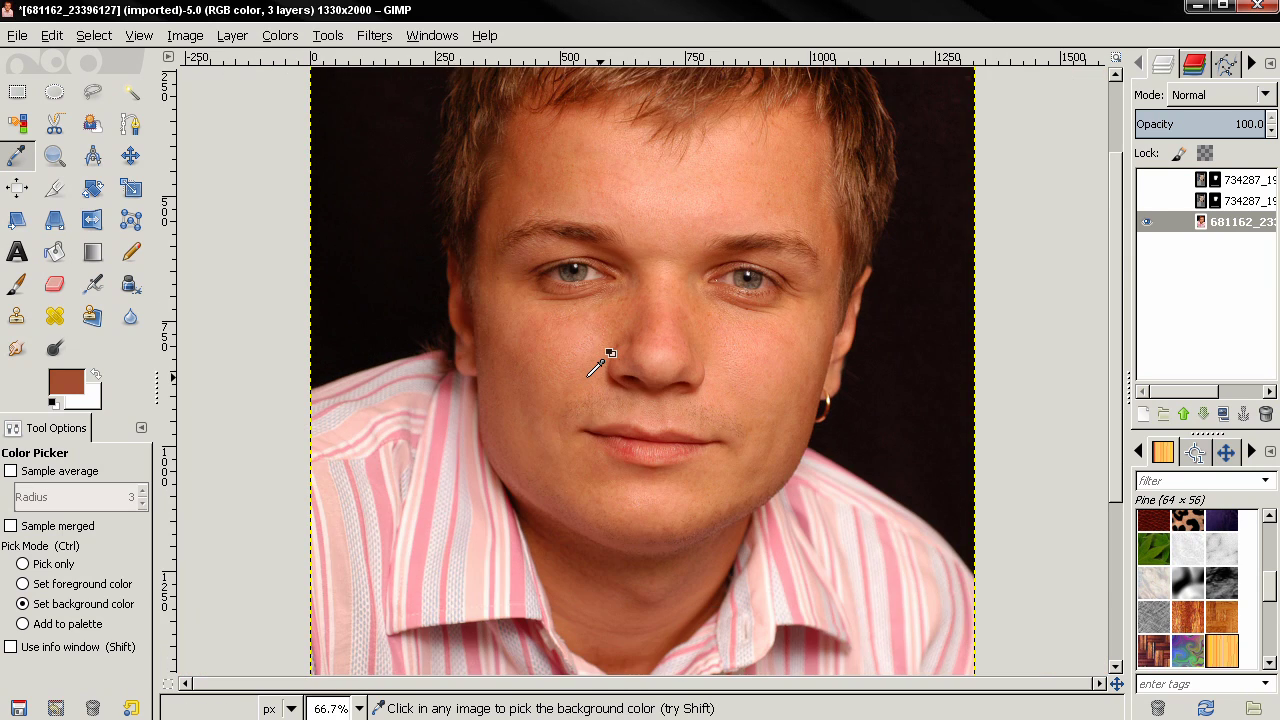
{"action": "scroll", "coordinate": [596, 362], "scroll_direction": "down", "scroll_amount": 2, "text": "ctrl"}
{"action": "scroll", "coordinate": [596, 362], "scroll_direction": "down", "scroll_amount": 1, "text": "ctrl"}
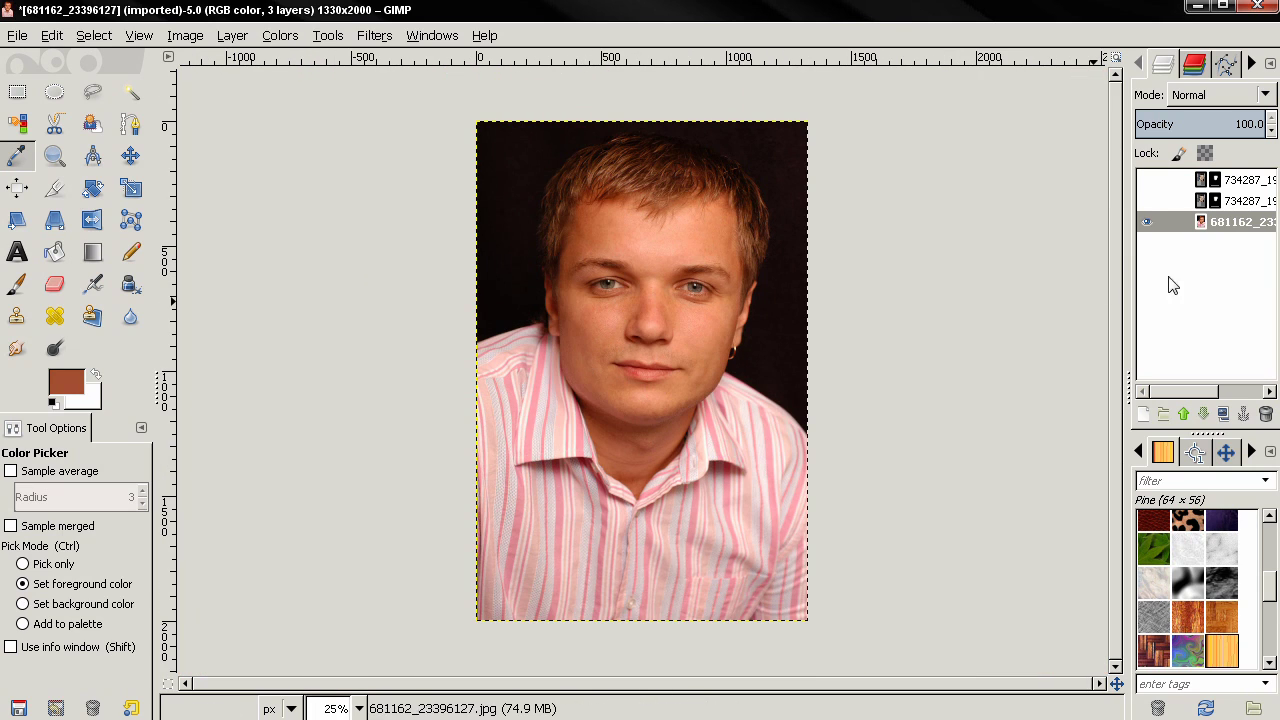
{"action": "left_click", "coordinate": [1150, 224], "text": "shift"}
{"action": "scroll", "coordinate": [840, 296], "scroll_direction": "up", "scroll_amount": 2, "text": "ctrl"}
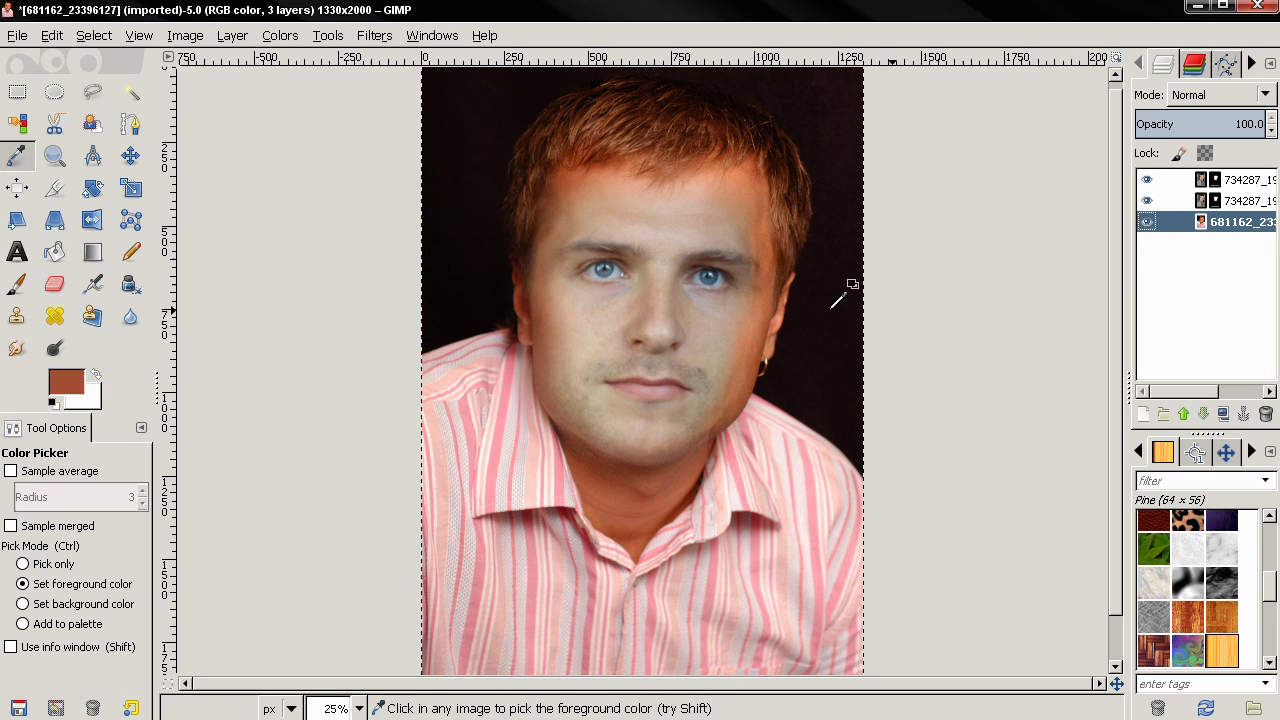
{"action": "left_click", "coordinate": [1205, 183]}
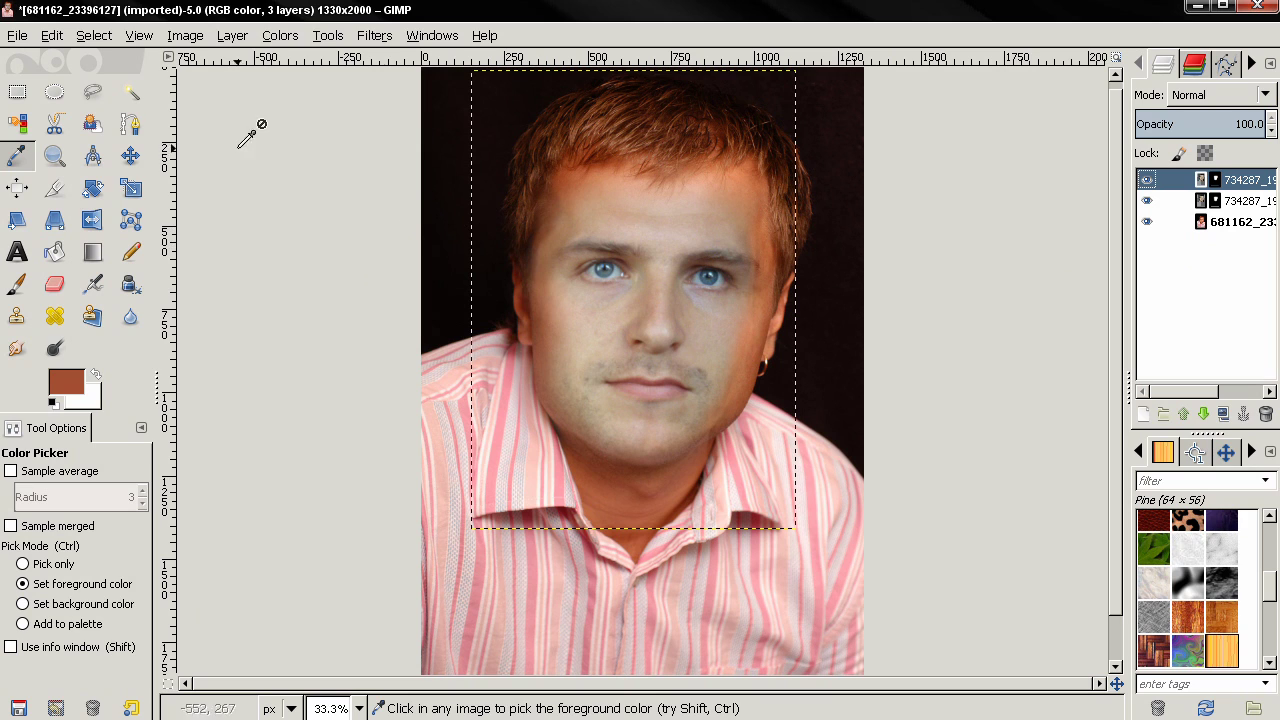
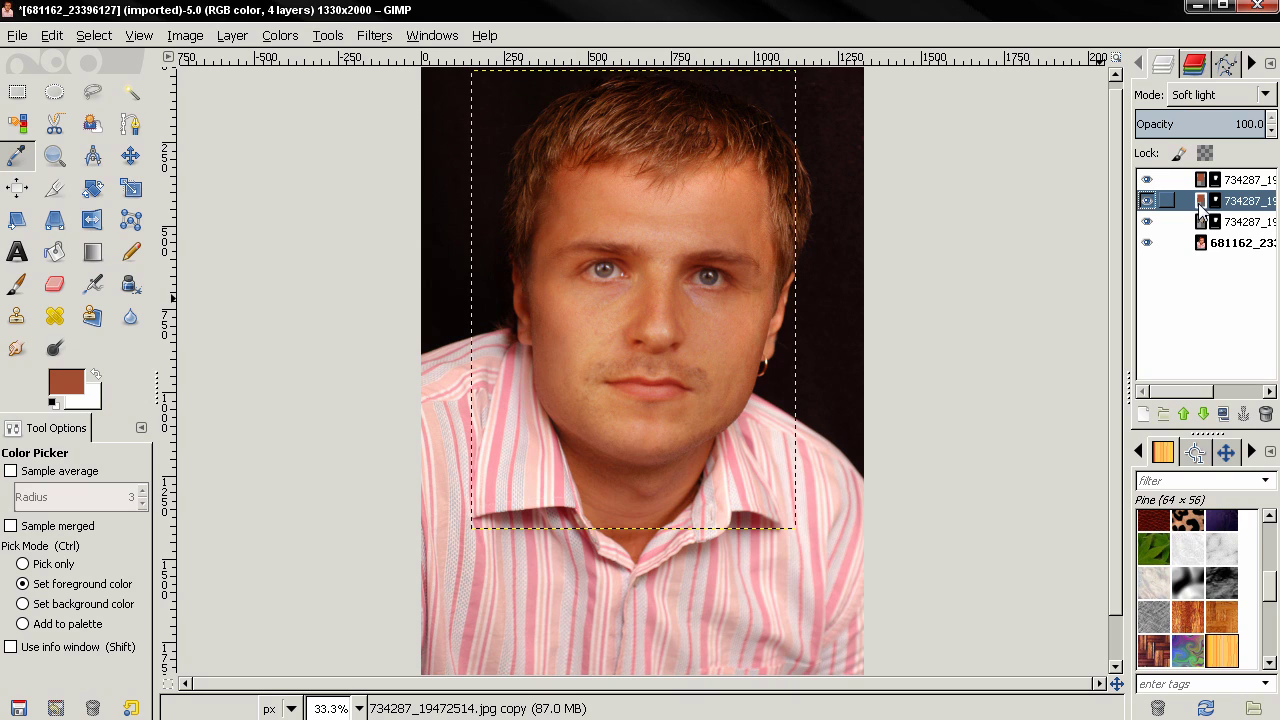
Step: Set up the Eraser with 60 opacity and a brush size of about 57
{"action": "left_click", "coordinate": [48, 290]}
{"action": "double_click", "coordinate": [106, 504]}
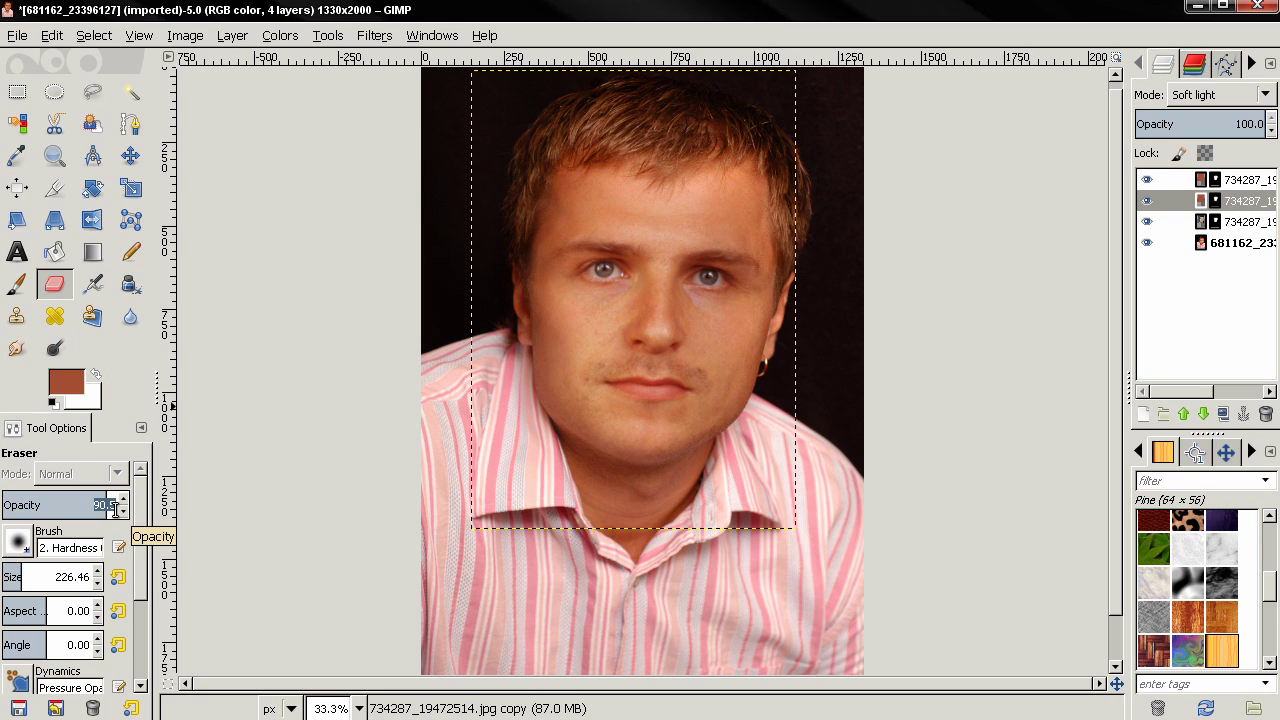
{"action": "type", "text": "60"}
{"action": "key", "text": "Return"}
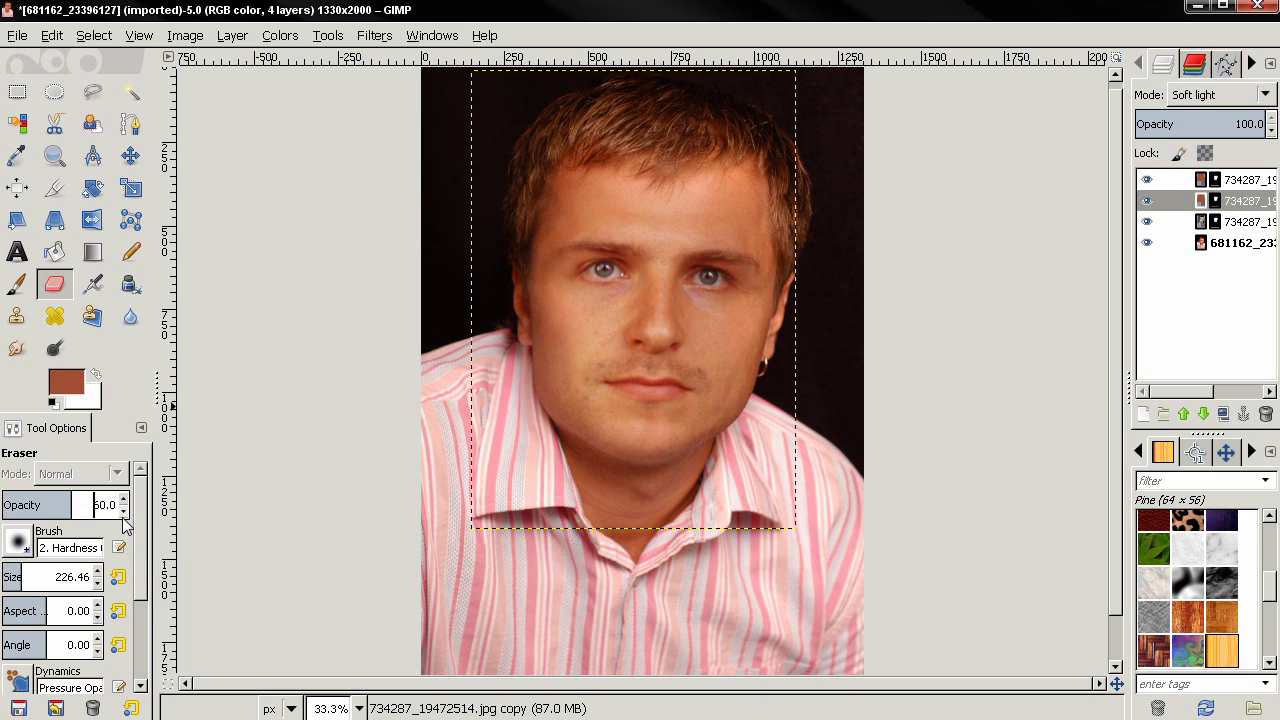
{"action": "left_click_drag", "start_coordinate": [52, 565], "coordinate": [4, 580]}
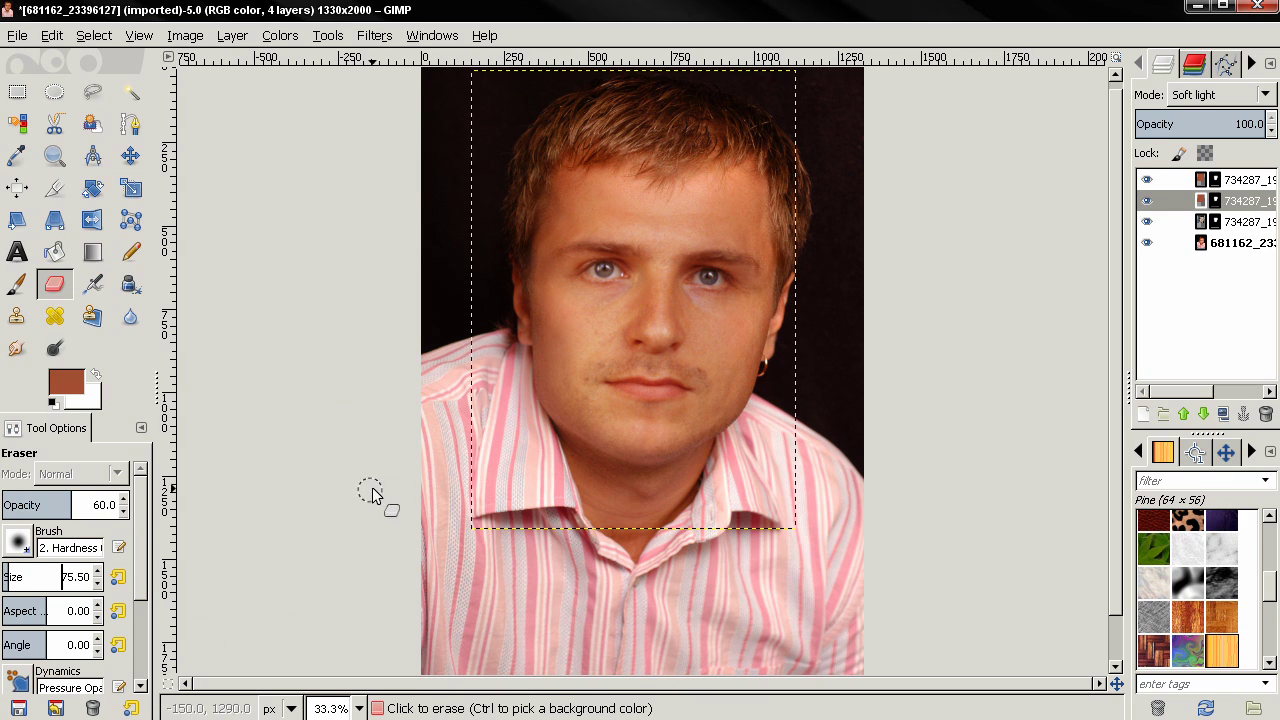
{"action": "left_click_drag", "start_coordinate": [8, 580], "coordinate": [5, 580]}
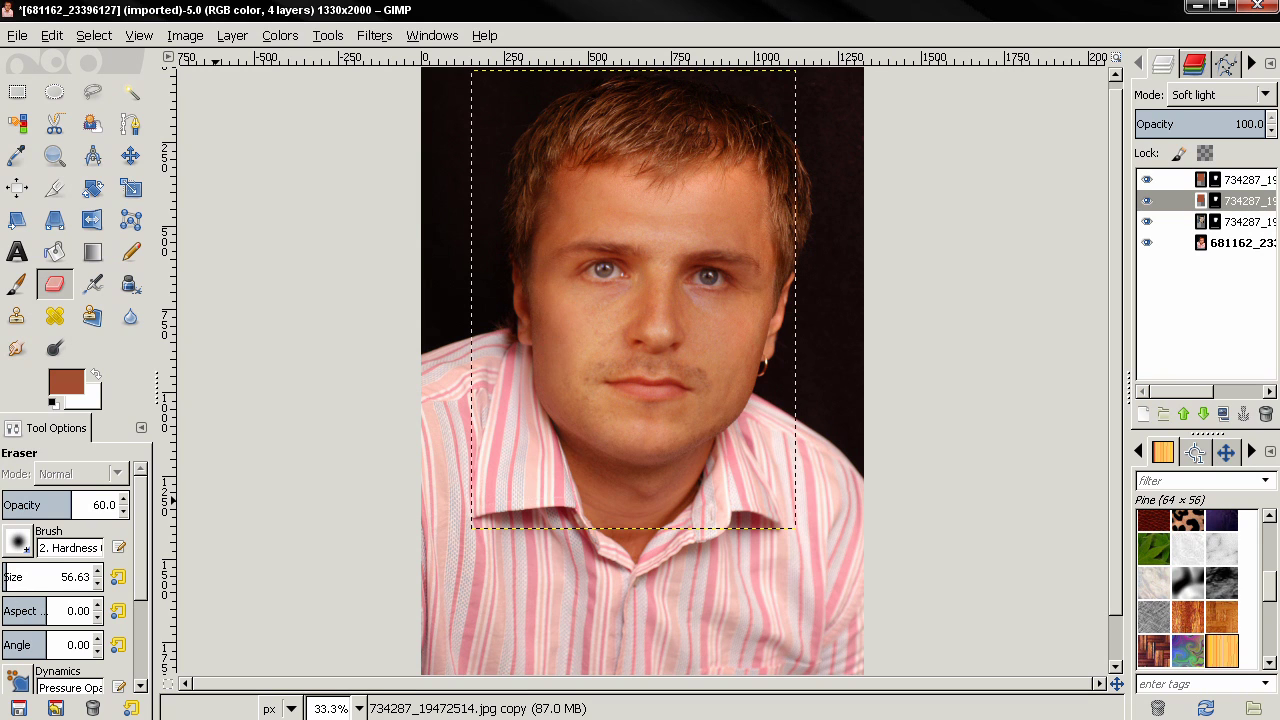
Step: Set the eraser size to 45 and erase the 100% Soft light color layer over the irises and whites of both eyes
{"action": "scroll", "coordinate": [621, 280], "scroll_direction": "up", "scroll_amount": 4}
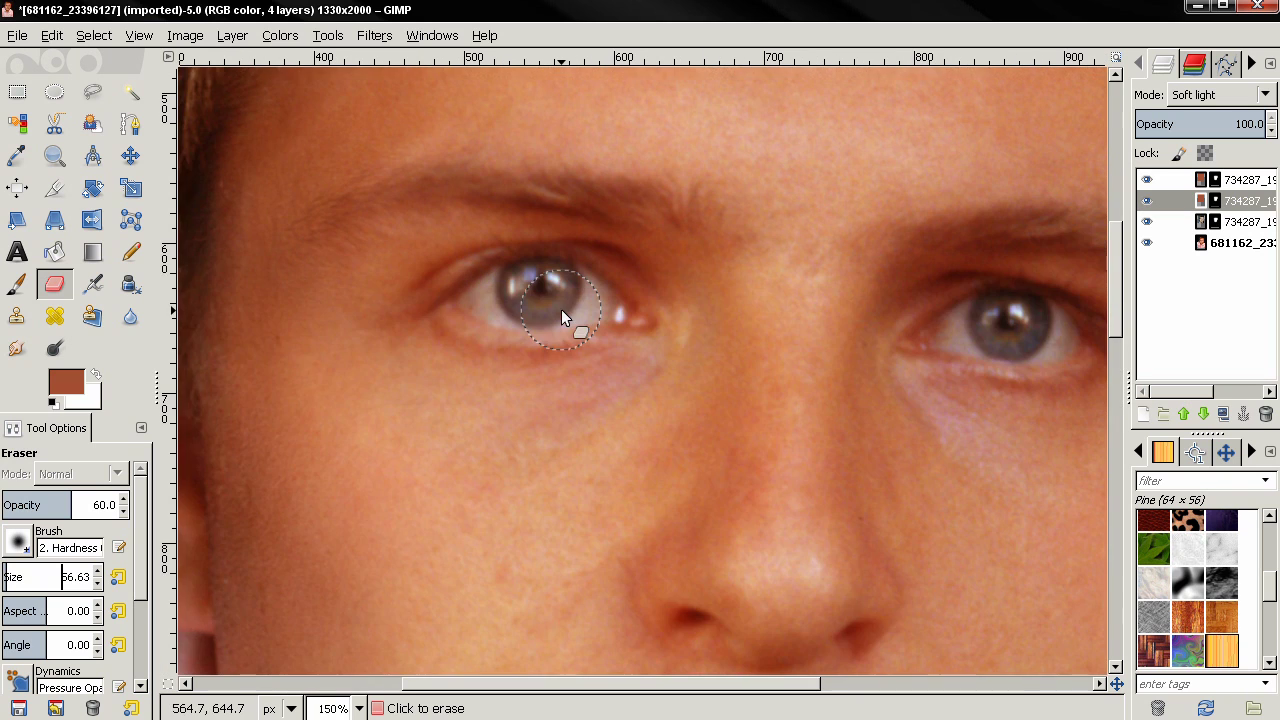
{"action": "scroll", "coordinate": [549, 314], "scroll_direction": "up", "scroll_amount": 3}
{"action": "scroll", "coordinate": [580, 480], "scroll_direction": "down", "scroll_amount": 1}
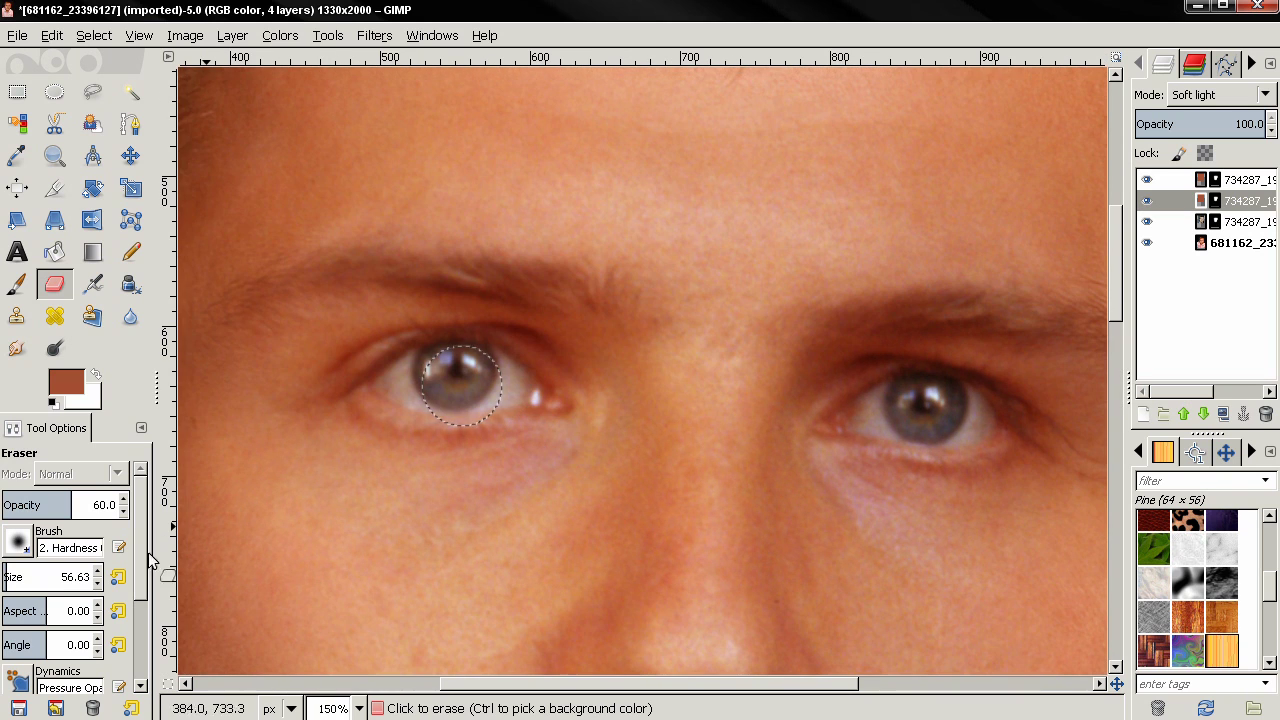
{"action": "double_click", "coordinate": [82, 577]}
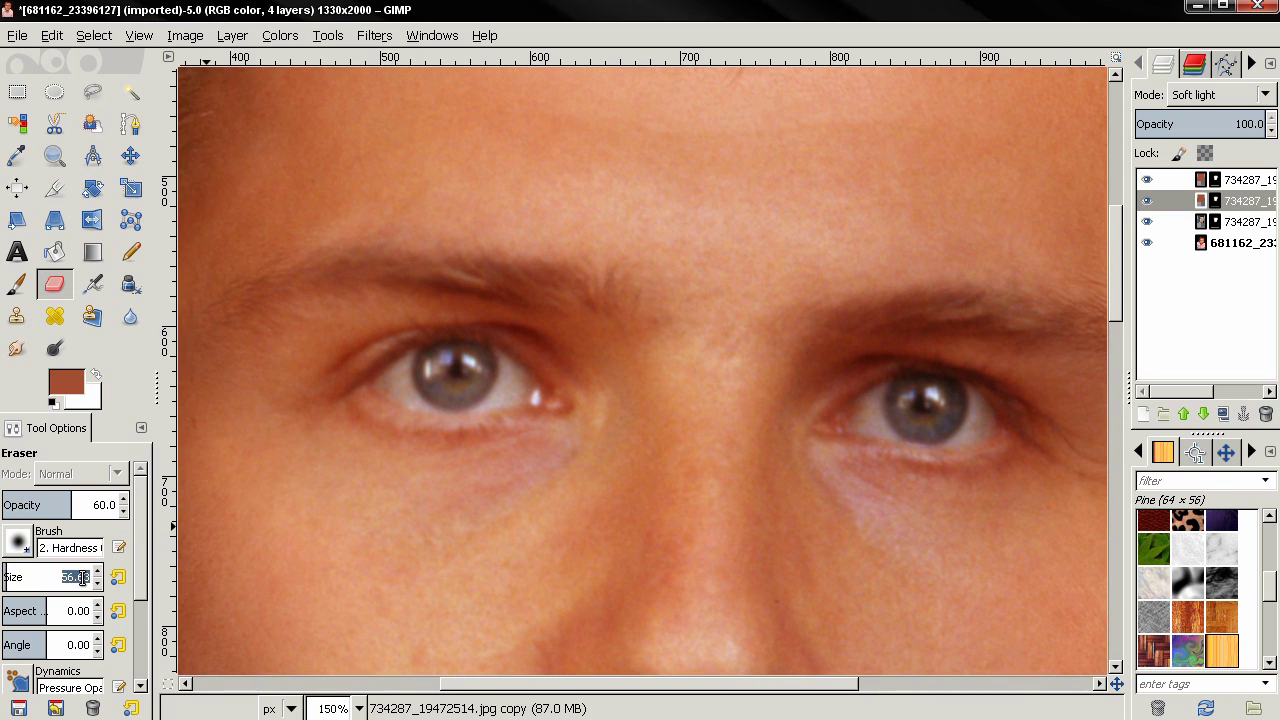
{"action": "type", "text": "45"}
{"action": "key", "text": "Return"}
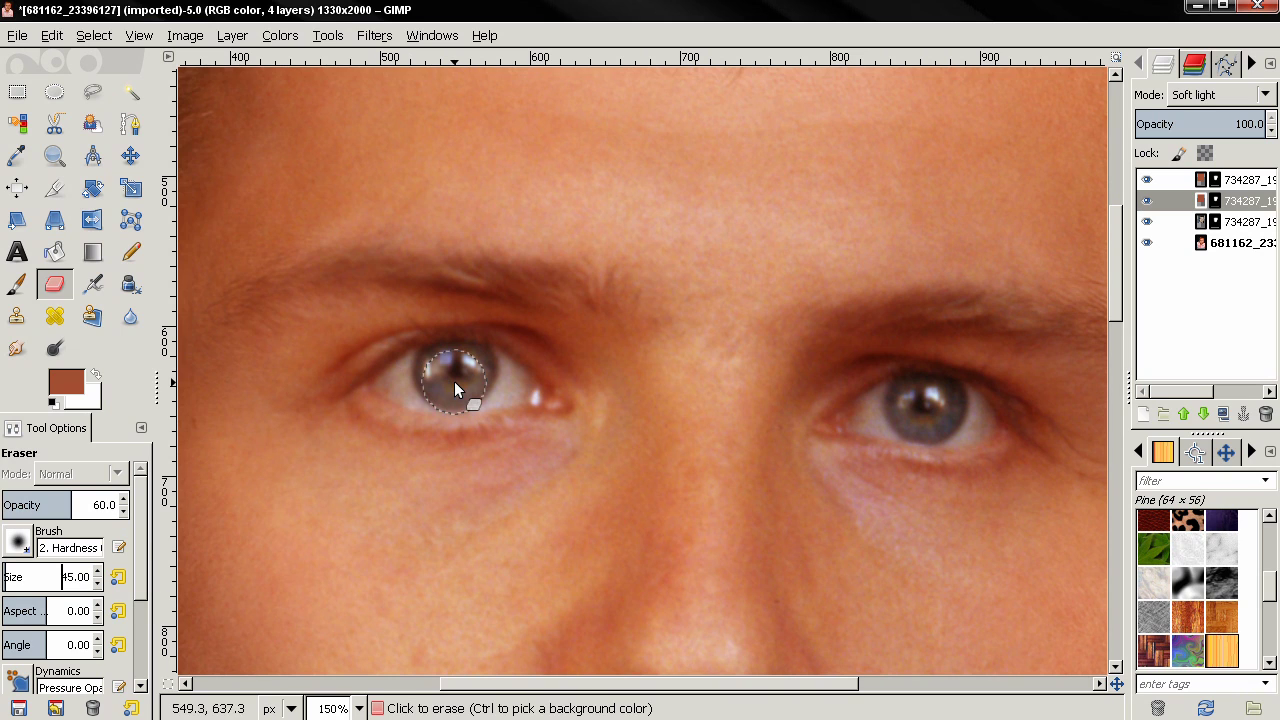
{"action": "mouse_move", "coordinate": [421, 381]}
{"action": "left_mouse_down"}
{"action": "mouse_move", "coordinate": [502, 389]}
{"action": "mouse_move", "coordinate": [477, 377]}
{"action": "mouse_move", "coordinate": [400, 387]}
{"action": "mouse_move", "coordinate": [461, 380]}
{"action": "left_mouse_up"}
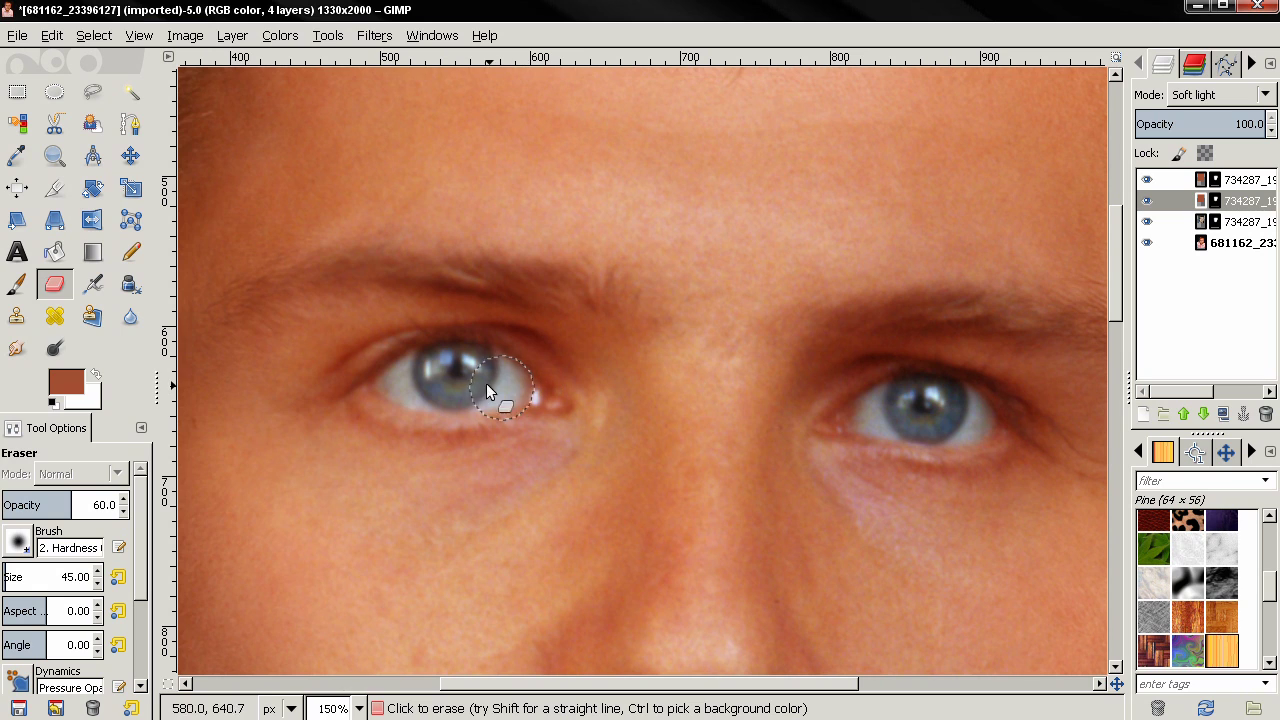
{"action": "left_click_drag", "start_coordinate": [416, 378], "coordinate": [488, 376]}
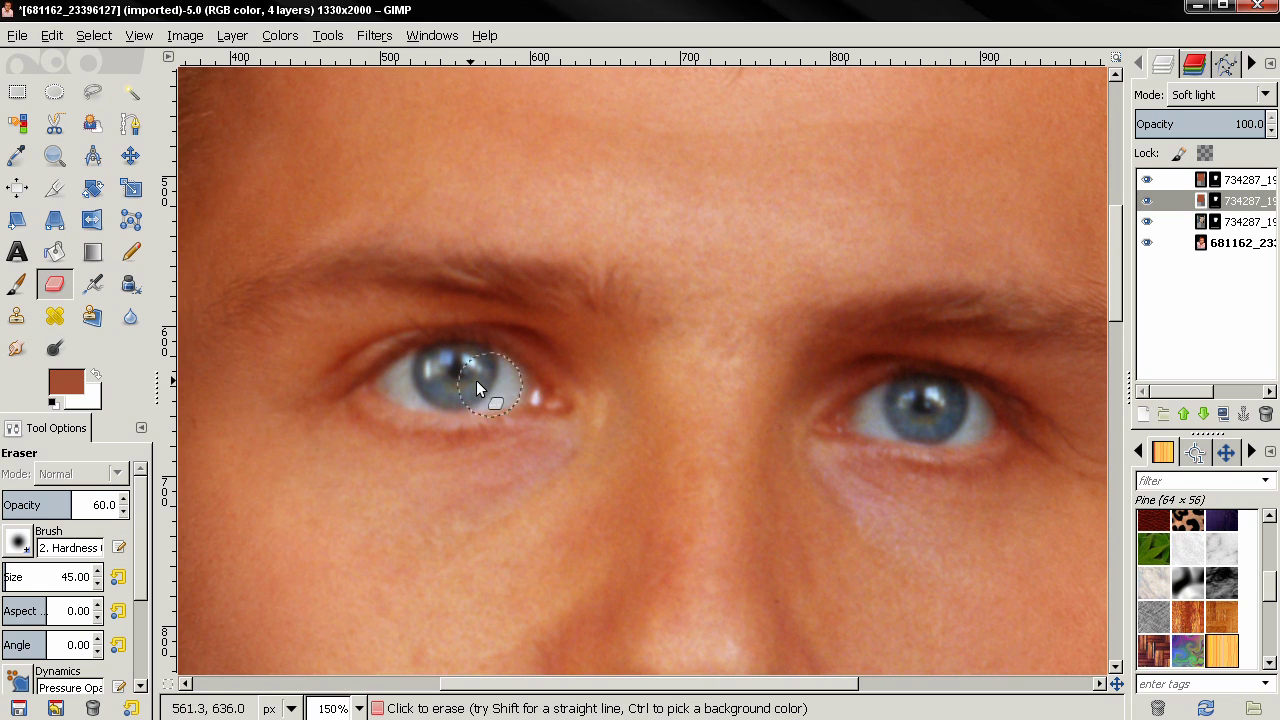
Step: Erase the topmost 40% Soft light color layer over both eyes
{"action": "left_click", "coordinate": [1248, 179]}
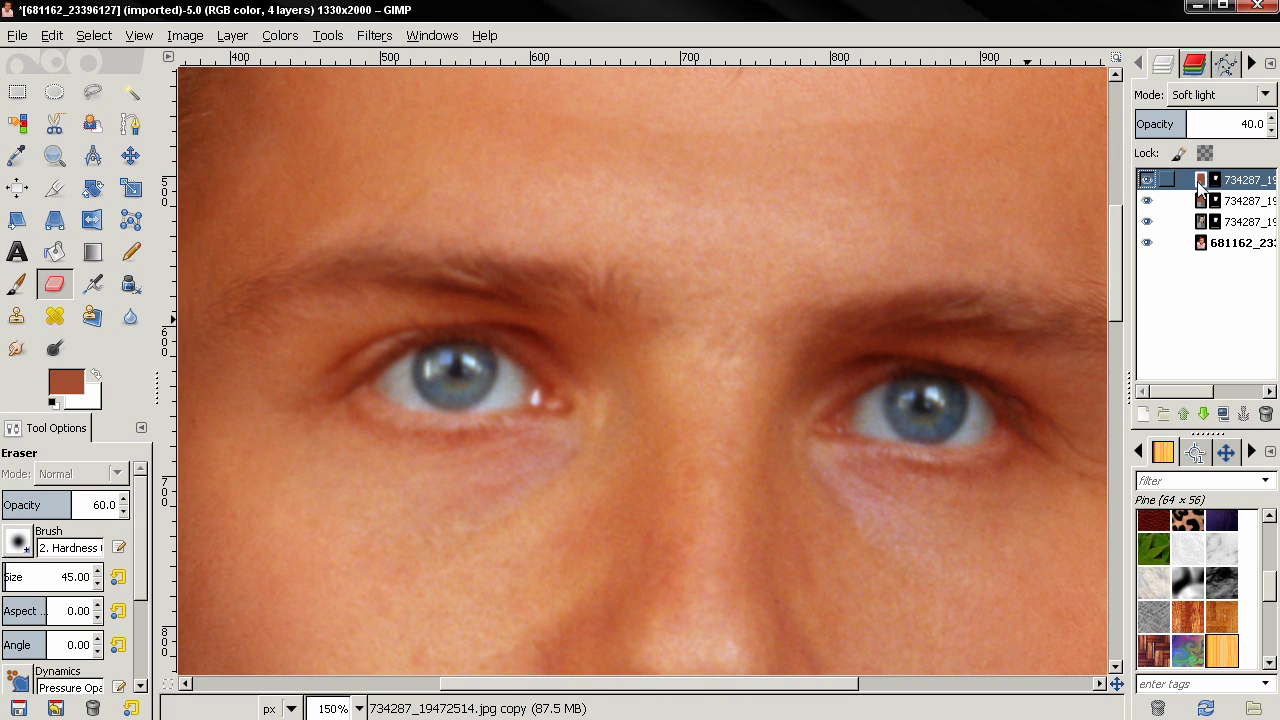
{"action": "left_click_drag", "start_coordinate": [508, 385], "coordinate": [456, 385]}
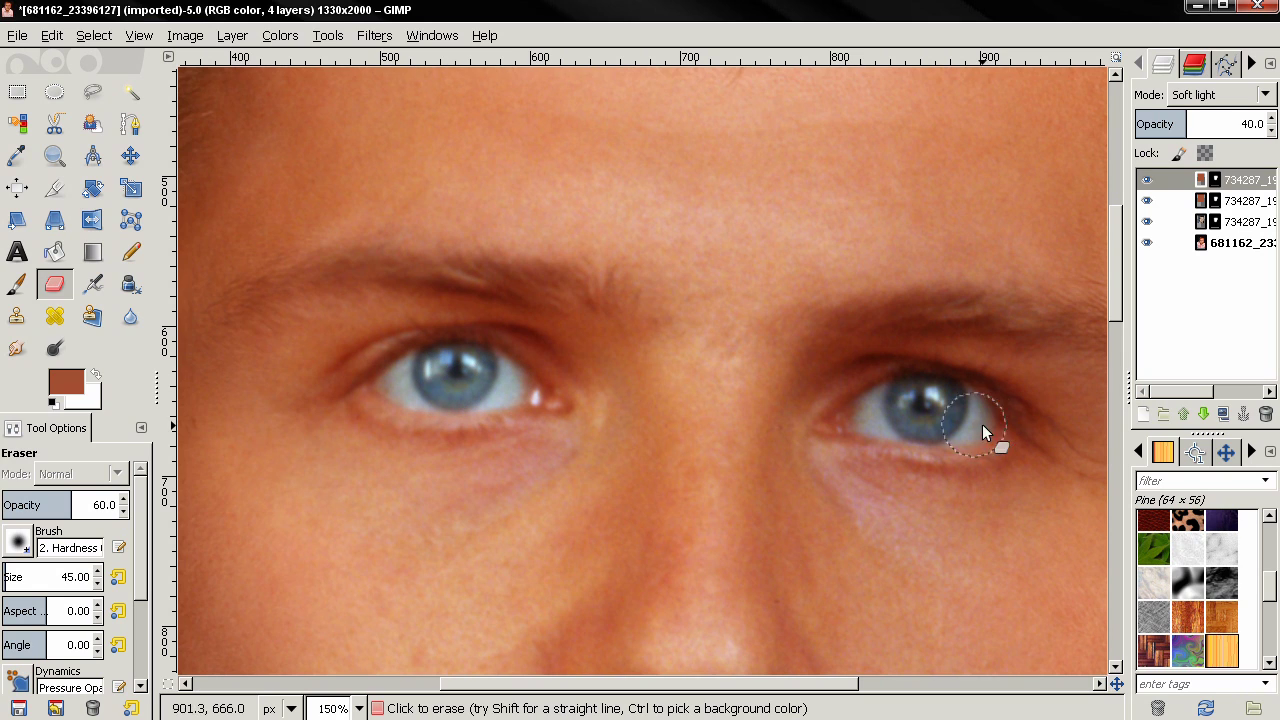
{"action": "left_click_drag", "start_coordinate": [894, 414], "coordinate": [961, 410]}
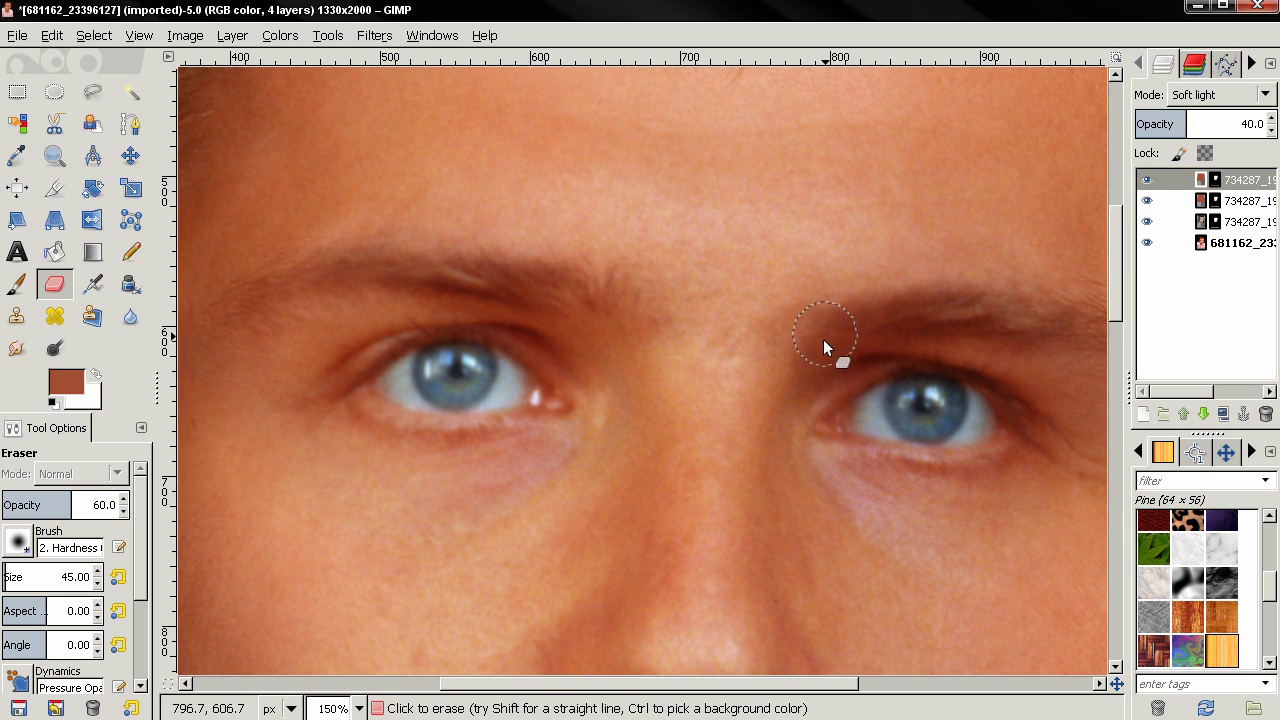
Step: Erase the image of the 100% Soft light color layer over the lips to tone down their red
{"action": "scroll", "coordinate": [824, 332], "scroll_direction": "down", "scroll_amount": 1}
{"action": "scroll", "coordinate": [824, 332], "scroll_direction": "down", "scroll_amount": 1}
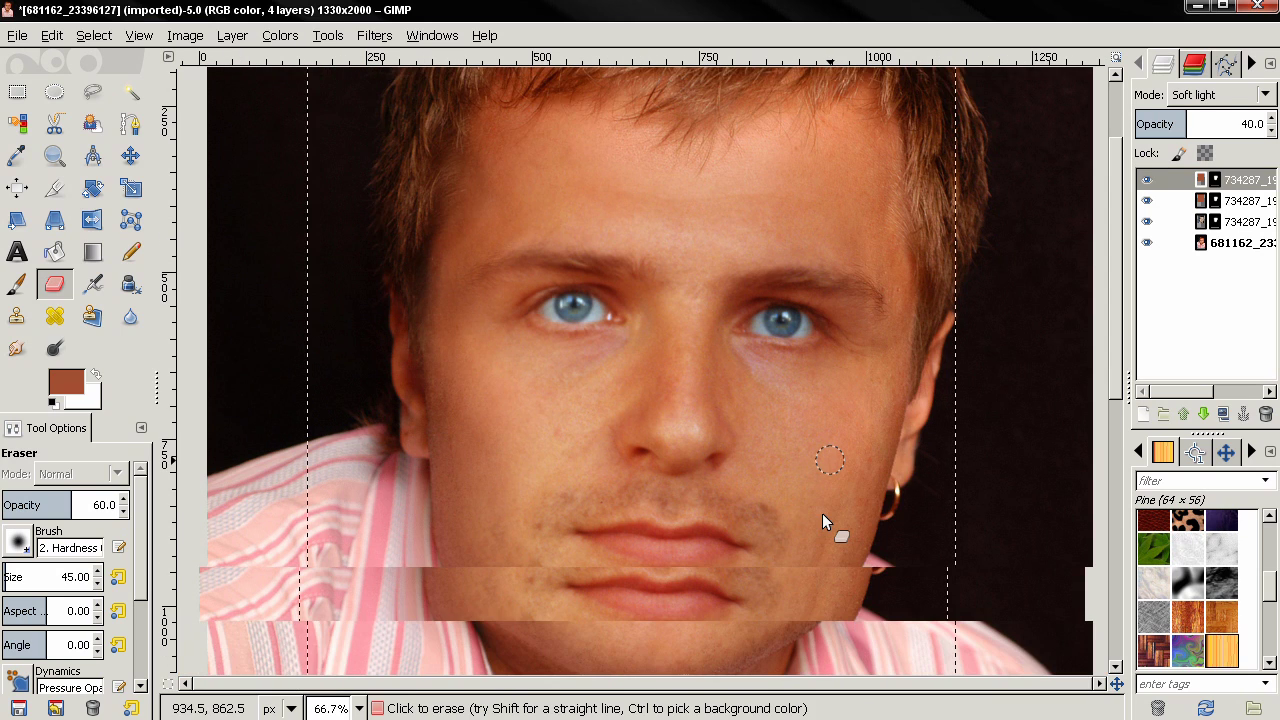
{"action": "scroll", "coordinate": [749, 437], "scroll_direction": "up", "scroll_amount": 1}
{"action": "scroll", "coordinate": [970, 328], "scroll_direction": "up", "scroll_amount": 1}
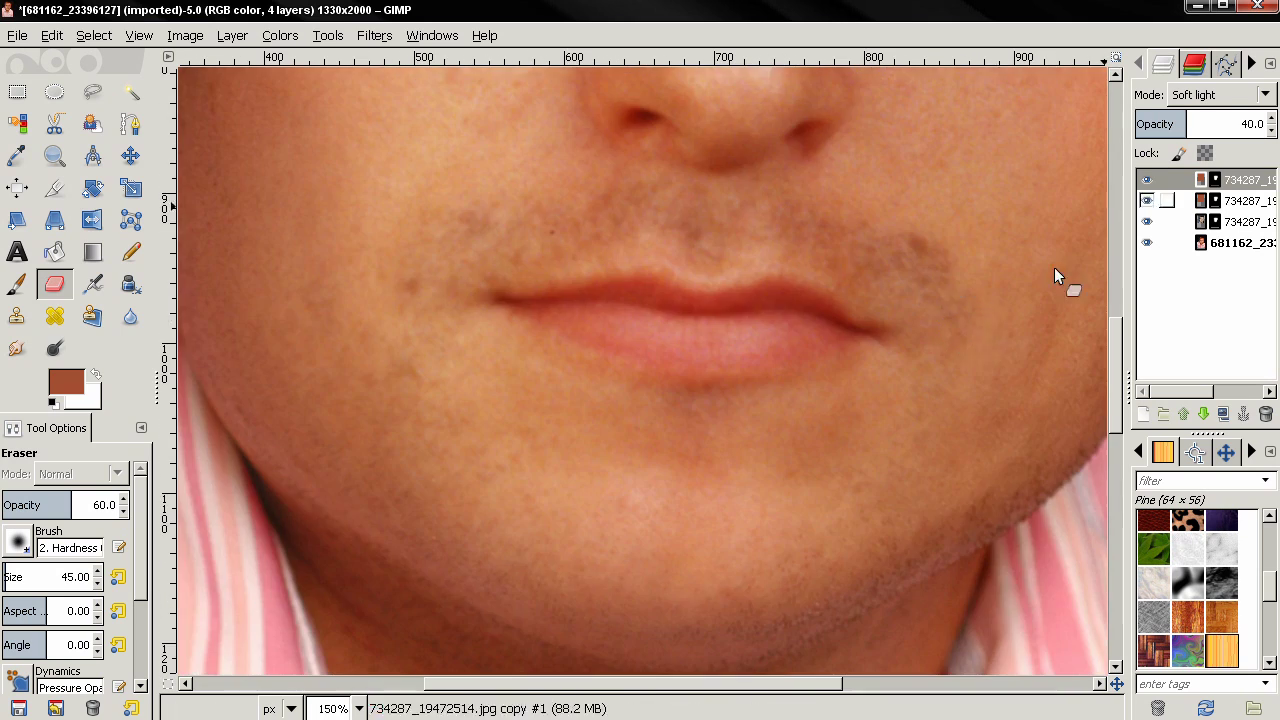
{"action": "left_click", "coordinate": [1196, 202]}
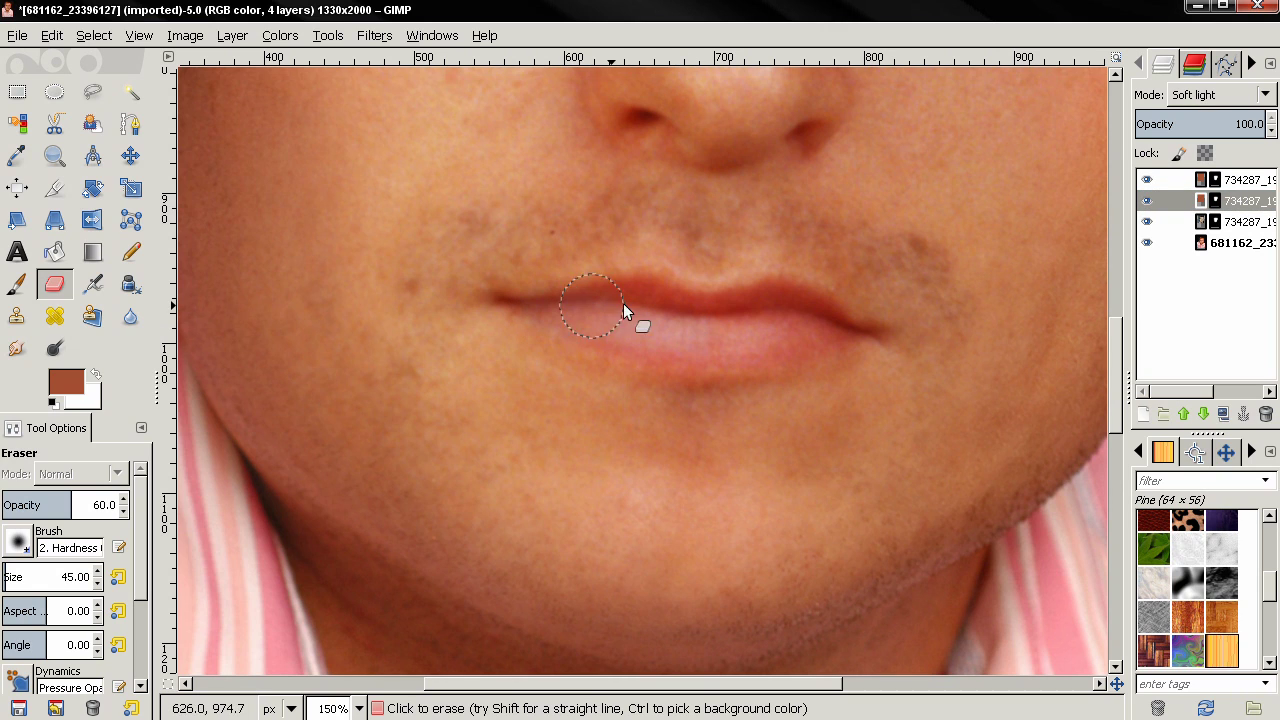
{"action": "left_click_drag", "start_coordinate": [849, 332], "coordinate": [610, 333]}
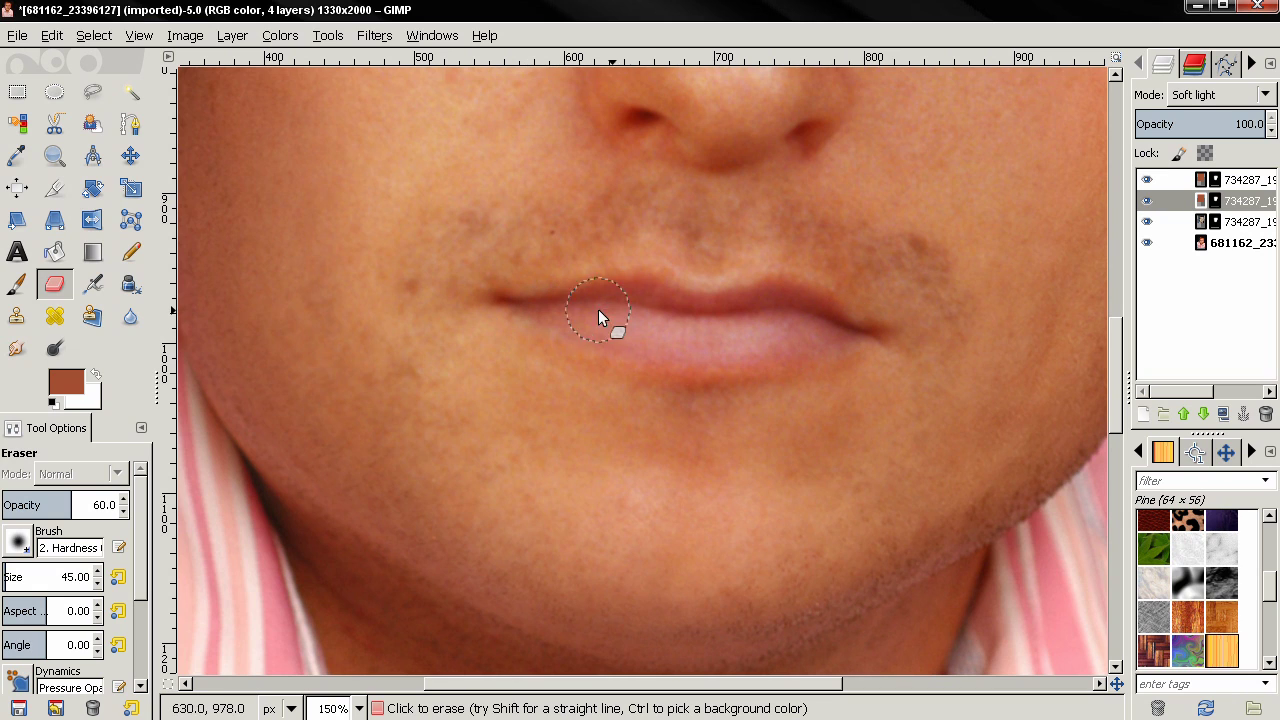
{"action": "left_click_drag", "start_coordinate": [855, 335], "coordinate": [624, 338]}
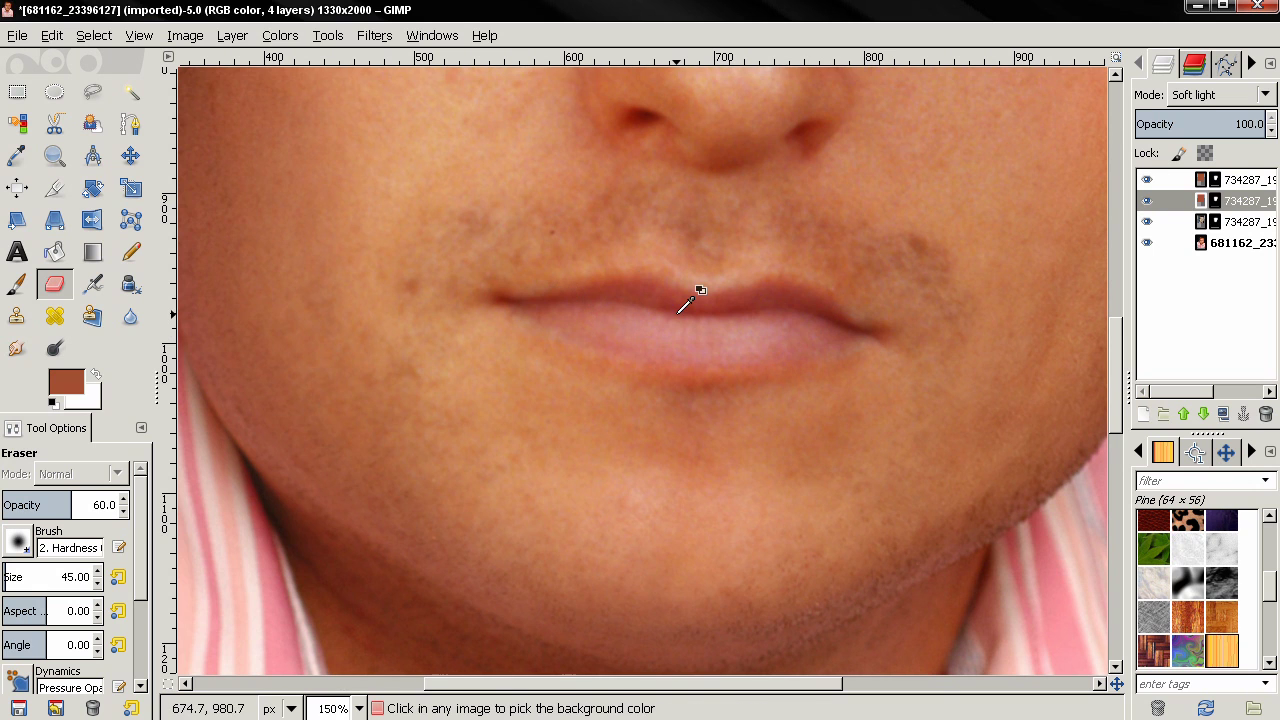
Step: Enlarge the eraser brush to a size of about 300 and set its opacity to 40
{"action": "scroll", "coordinate": [680, 310], "scroll_direction": "down", "scroll_amount": 4}
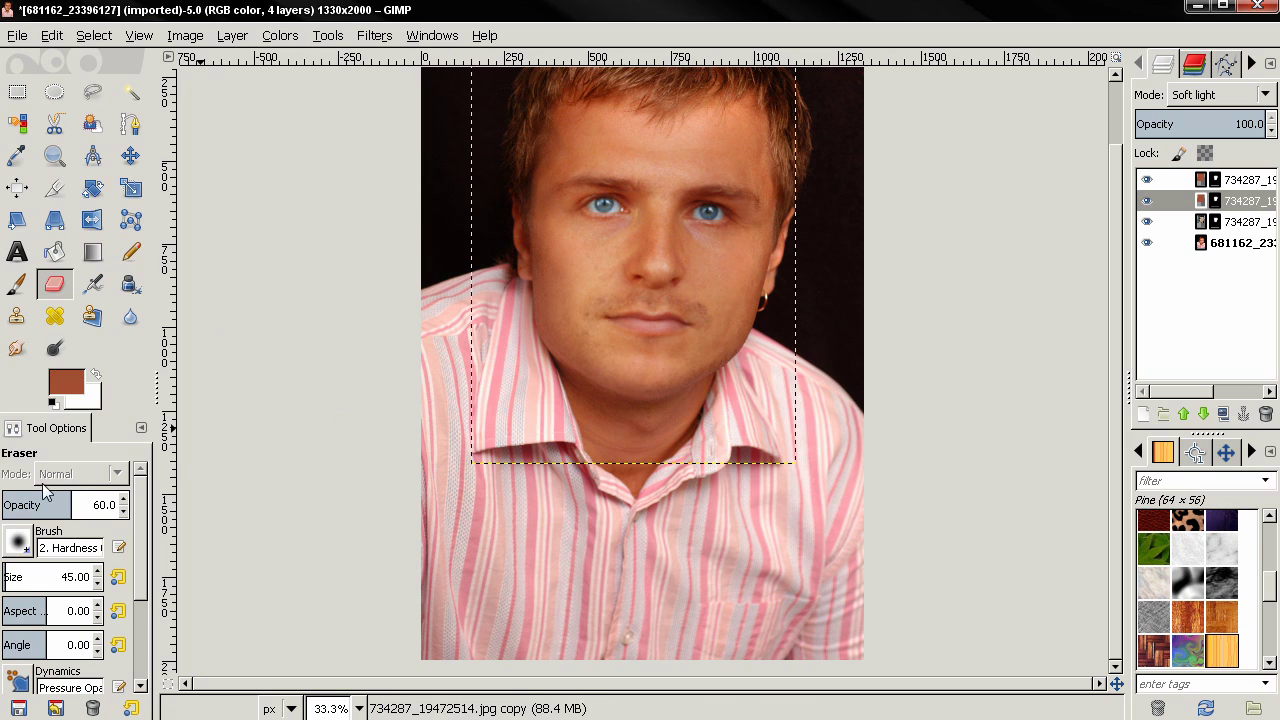
{"action": "left_click_drag", "start_coordinate": [6, 578], "coordinate": [16, 577]}
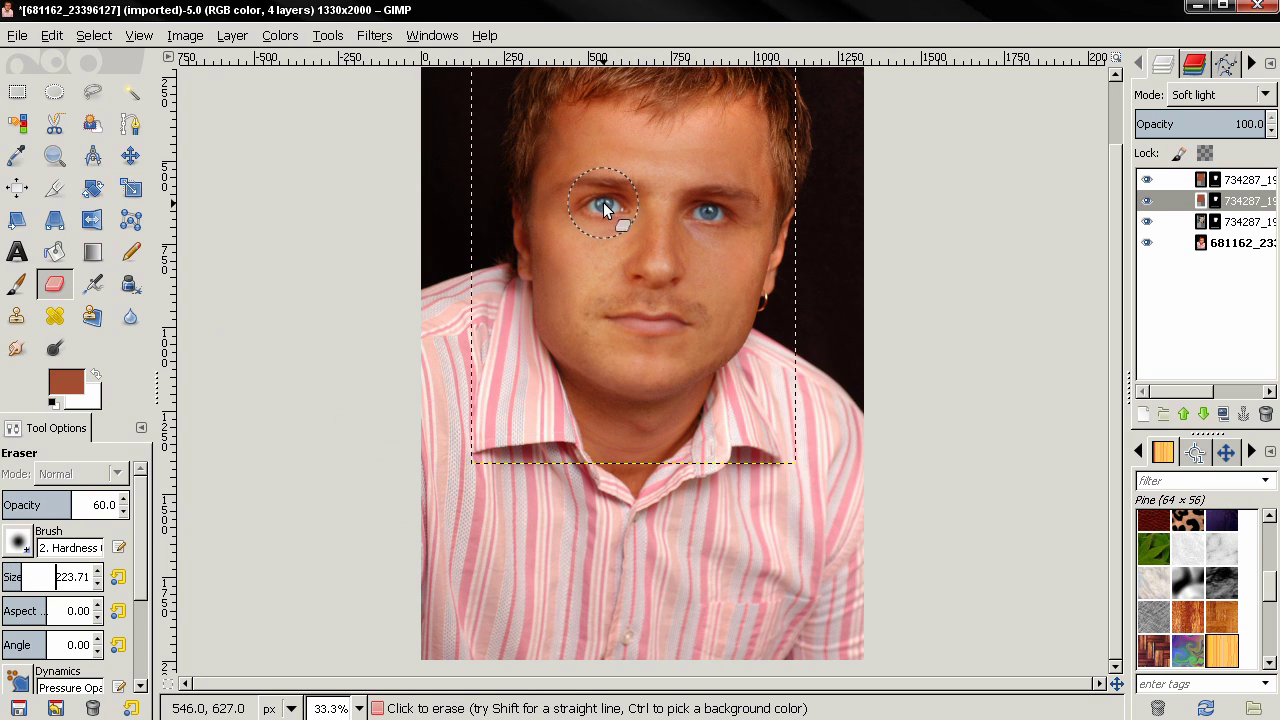
{"action": "left_click_drag", "start_coordinate": [18, 577], "coordinate": [31, 577]}
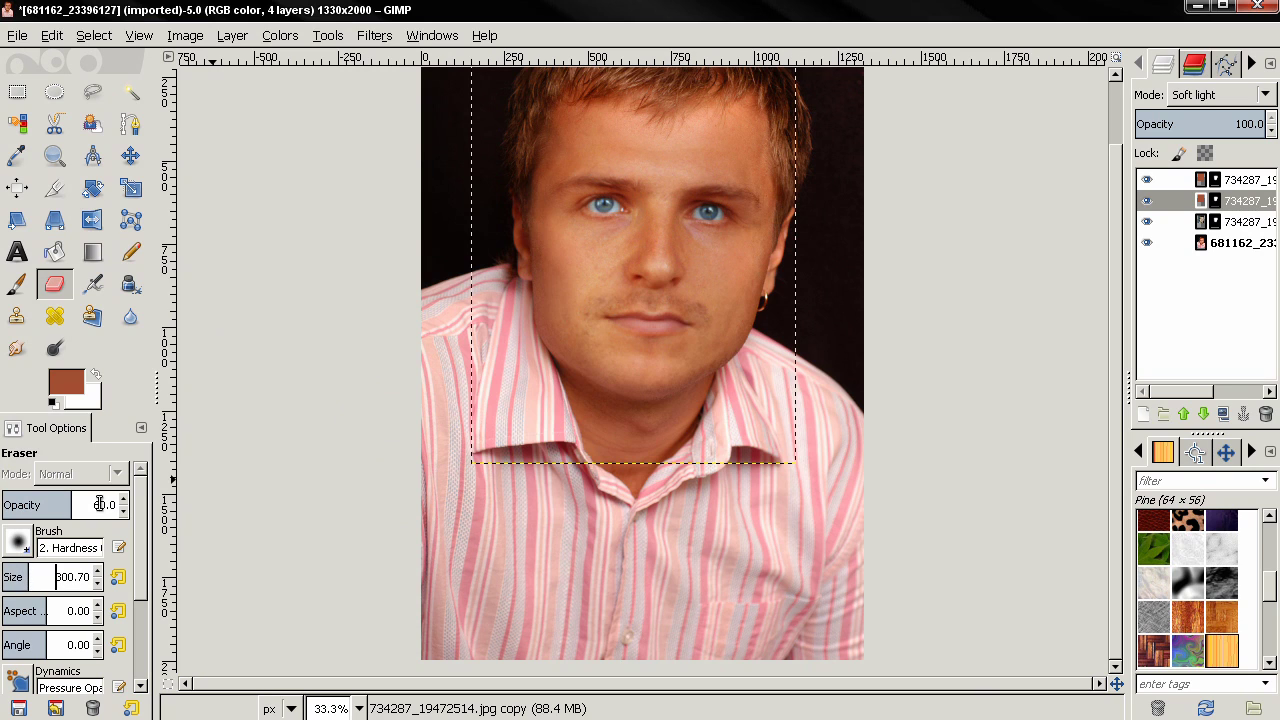
{"action": "double_click", "coordinate": [109, 503]}
{"action": "type", "text": "40"}
{"action": "key", "text": "Return"}
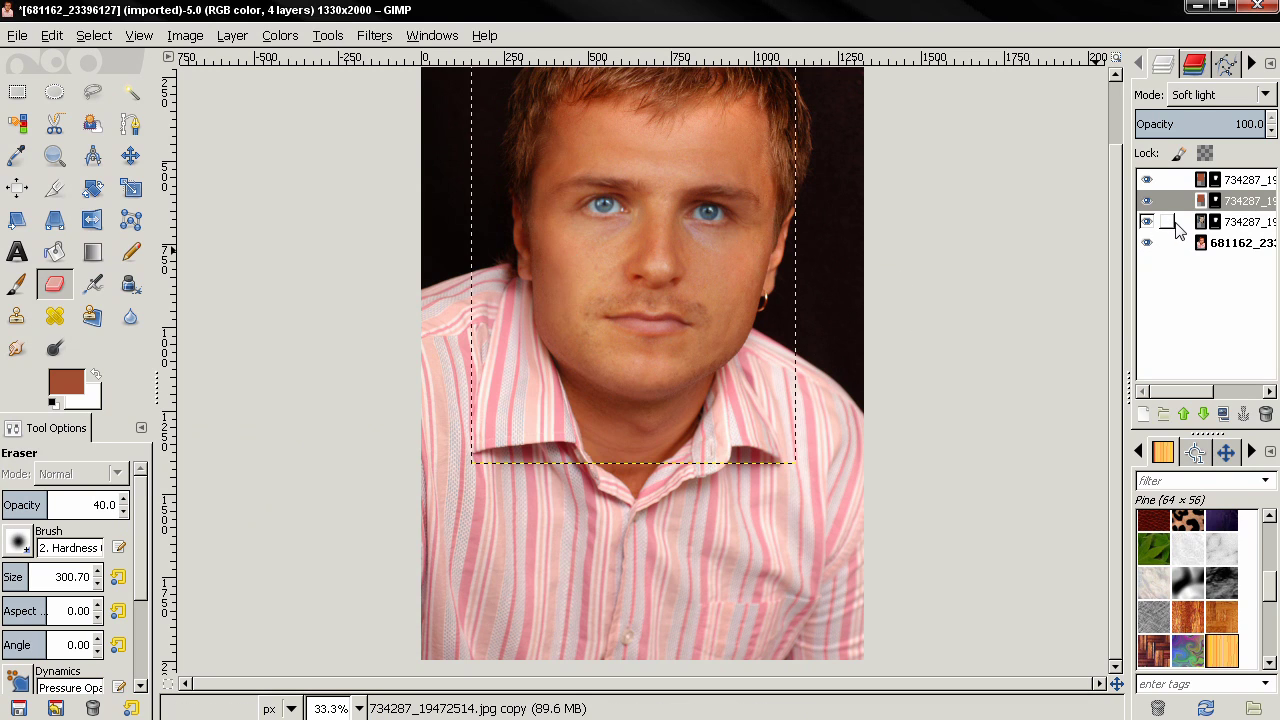
Step: Link the three face layers and try moving them together over the portrait with the Move tool
{"action": "left_click", "coordinate": [1166, 179]}
{"action": "left_click", "coordinate": [1166, 200]}
{"action": "left_click", "coordinate": [1166, 221]}
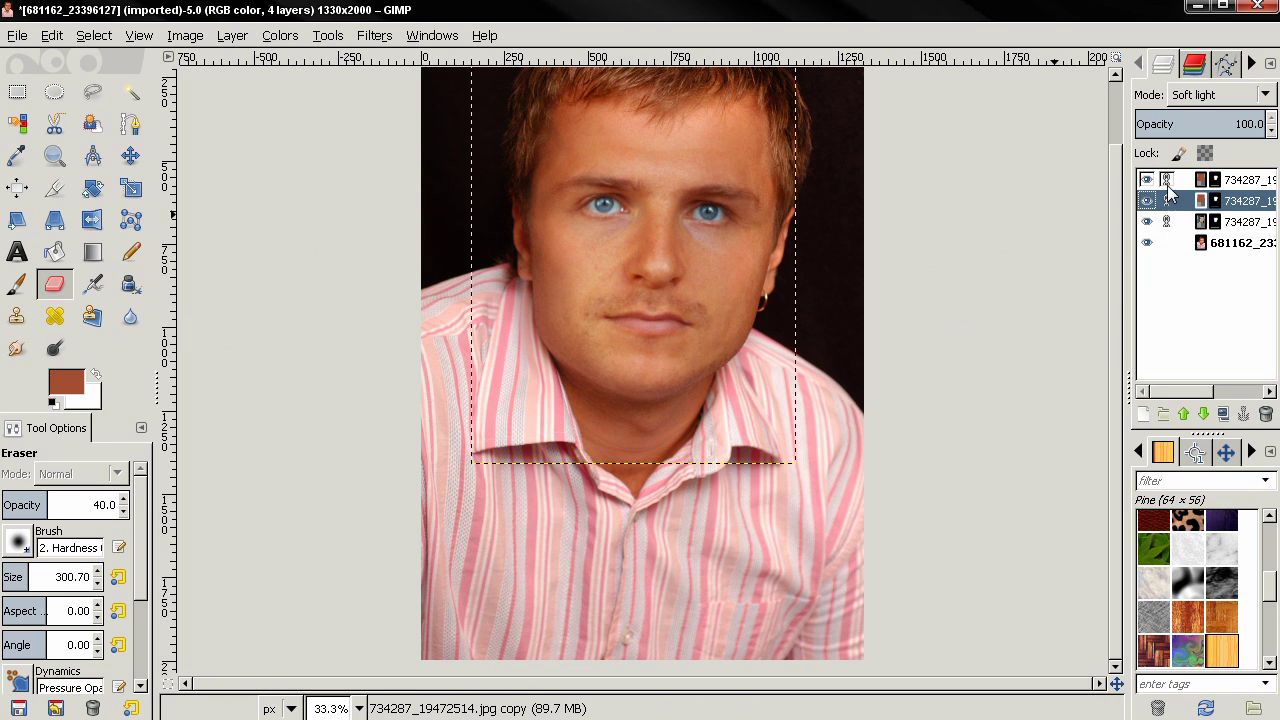
{"action": "left_click", "coordinate": [130, 155]}
{"action": "left_click_drag", "start_coordinate": [608, 279], "coordinate": [641, 270]}
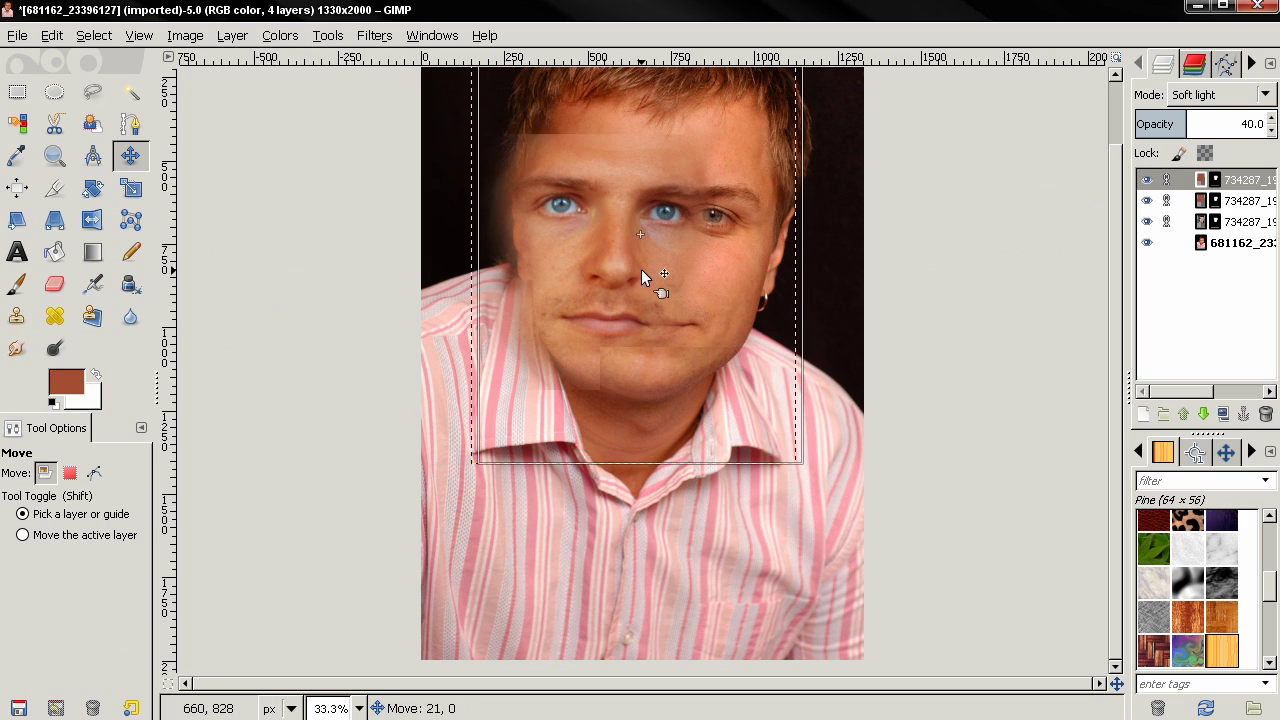
{"action": "left_click", "coordinate": [599, 332]}
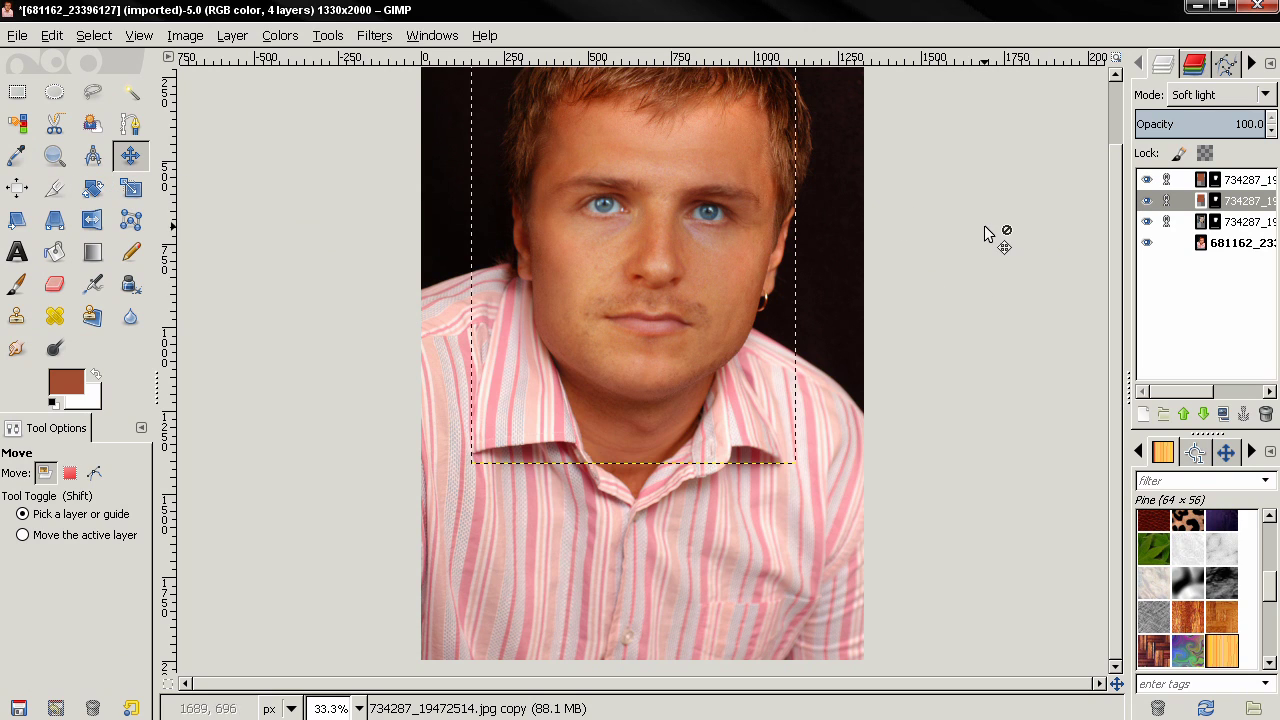
Step: Unlink the three face layers
{"action": "left_click", "coordinate": [1175, 205]}
{"action": "left_click", "coordinate": [1166, 200]}
{"action": "left_click", "coordinate": [1166, 179]}
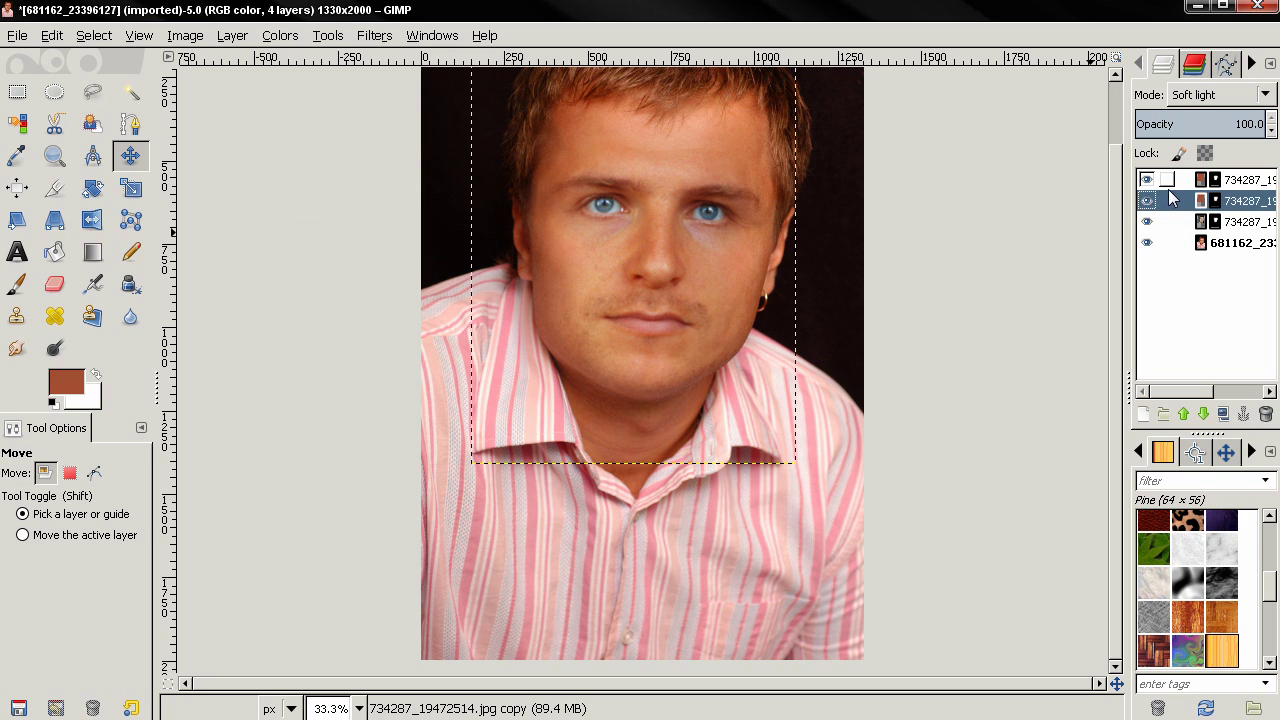
Step: With the original portrait layer temporarily hidden, merge the three visible face layers into one layer, expanded as necessary
{"action": "left_click", "coordinate": [1147, 243]}
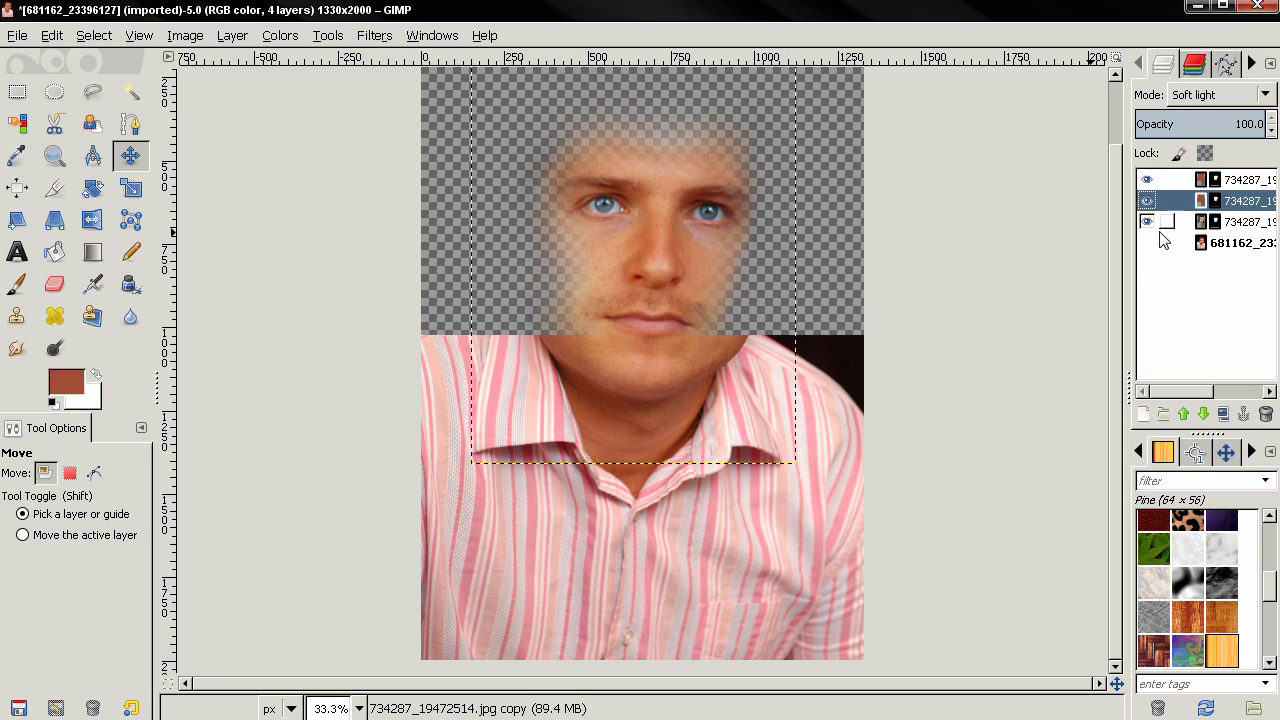
{"action": "right_click", "coordinate": [1218, 201]}
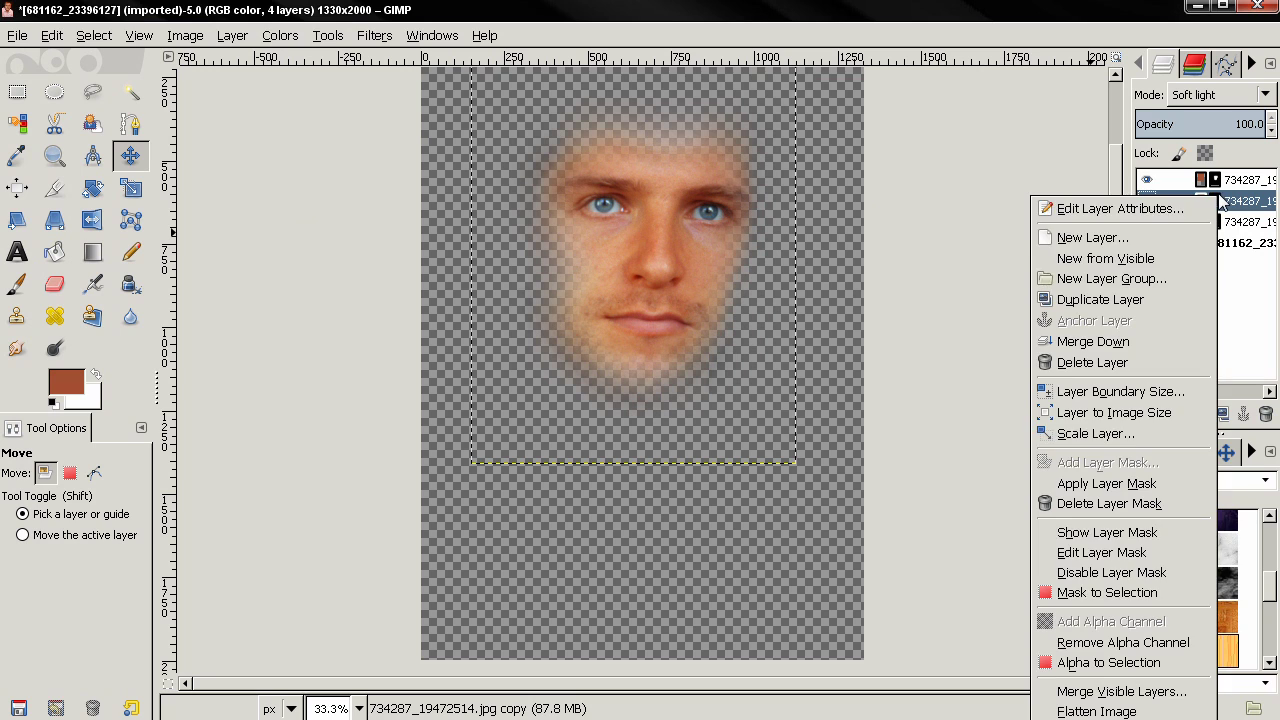
{"action": "left_click", "coordinate": [1097, 692]}
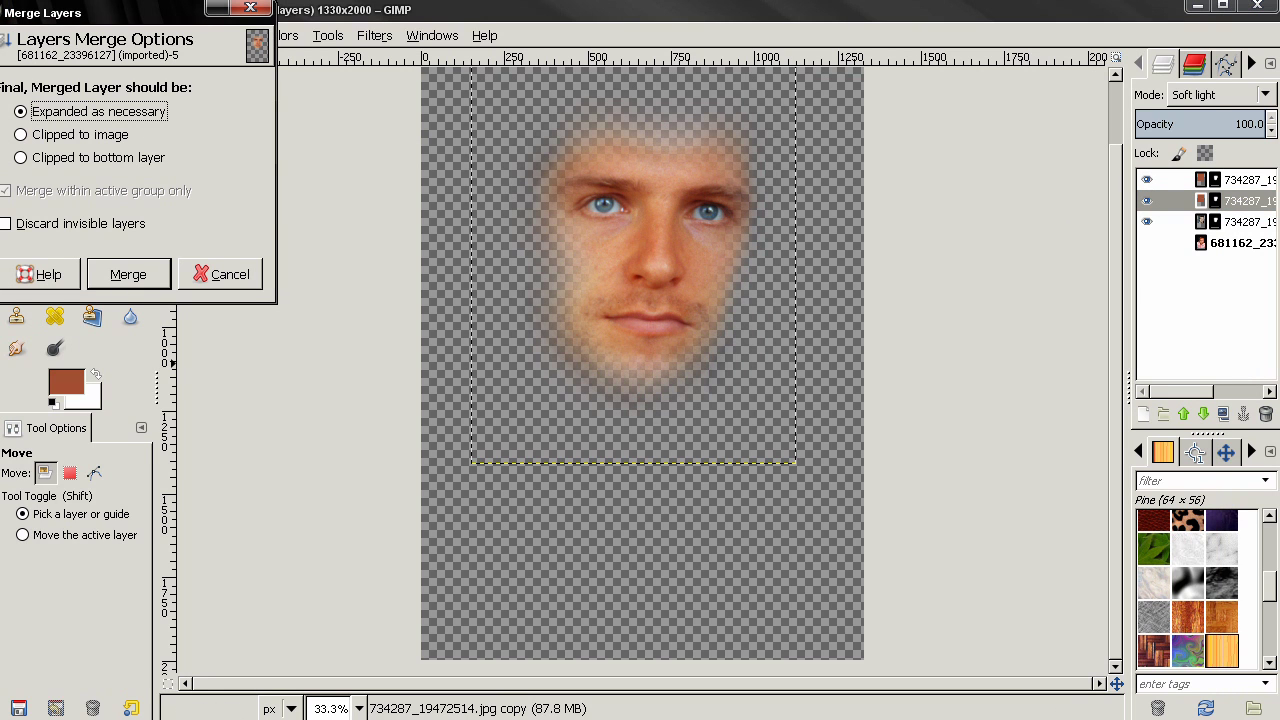
{"action": "left_click_drag", "start_coordinate": [150, 18], "coordinate": [267, 107]}
{"action": "left_click", "coordinate": [246, 357]}
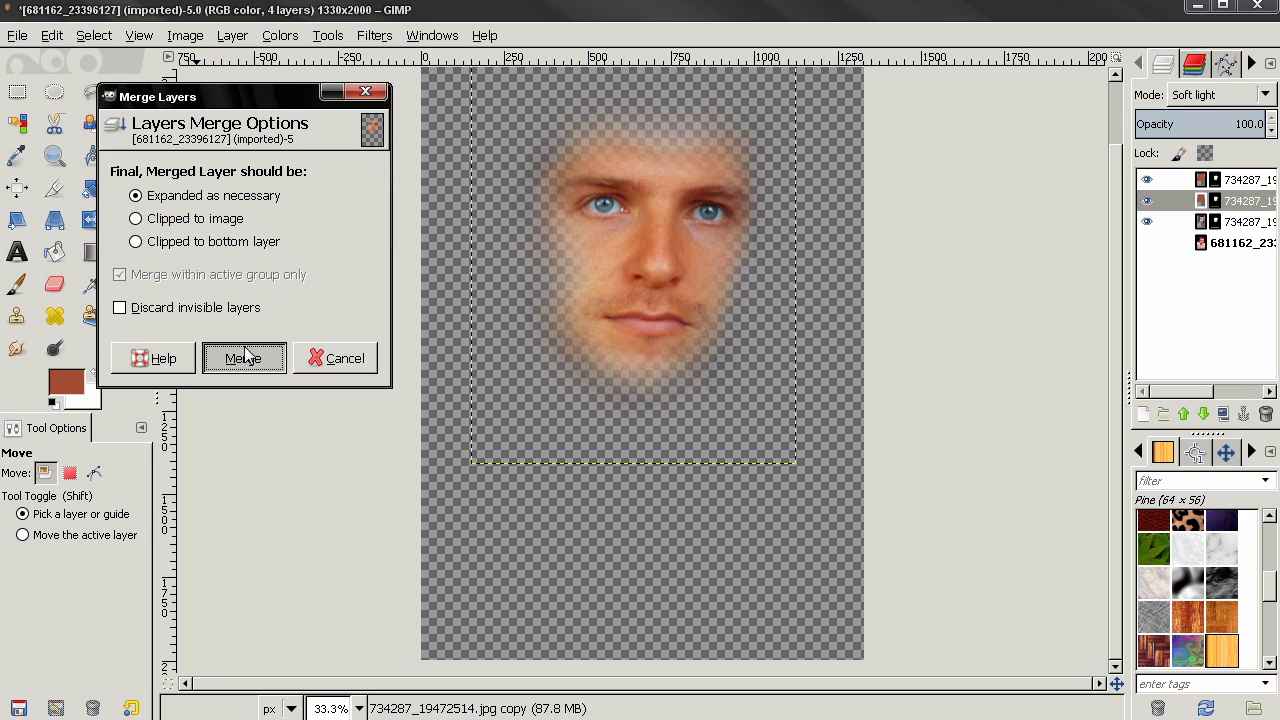
{"action": "left_click", "coordinate": [1147, 200]}
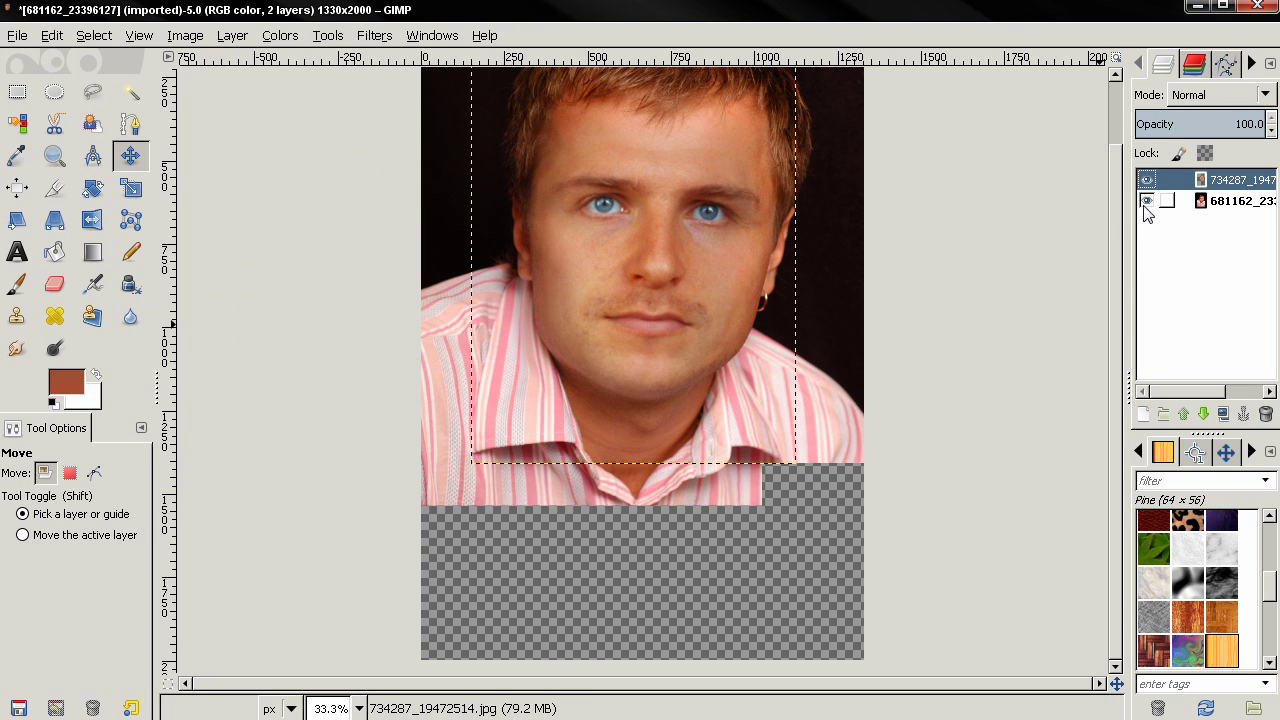
Step: Soften the outer edges of the merged face layer with the Eraser at opacity 15 and size about 245
{"action": "left_click", "coordinate": [54, 284]}
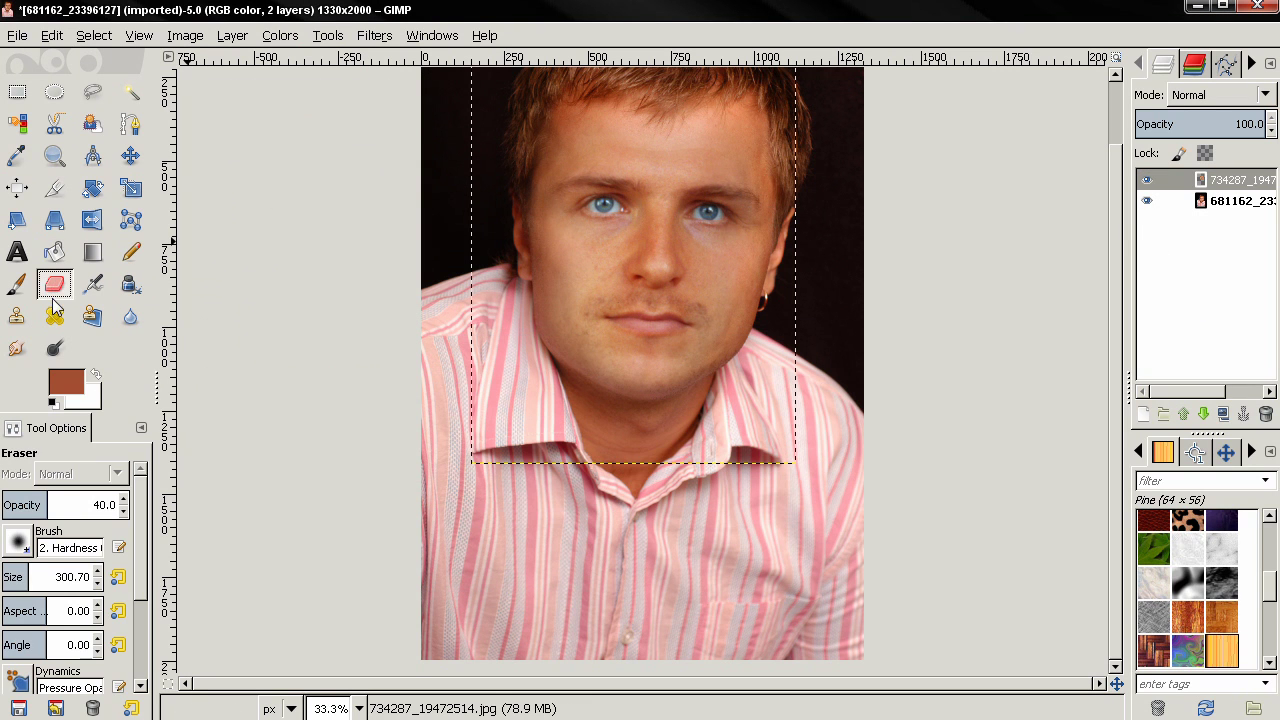
{"action": "left_click", "coordinate": [103, 506]}
{"action": "type", "text": "15"}
{"action": "key", "text": "Return"}
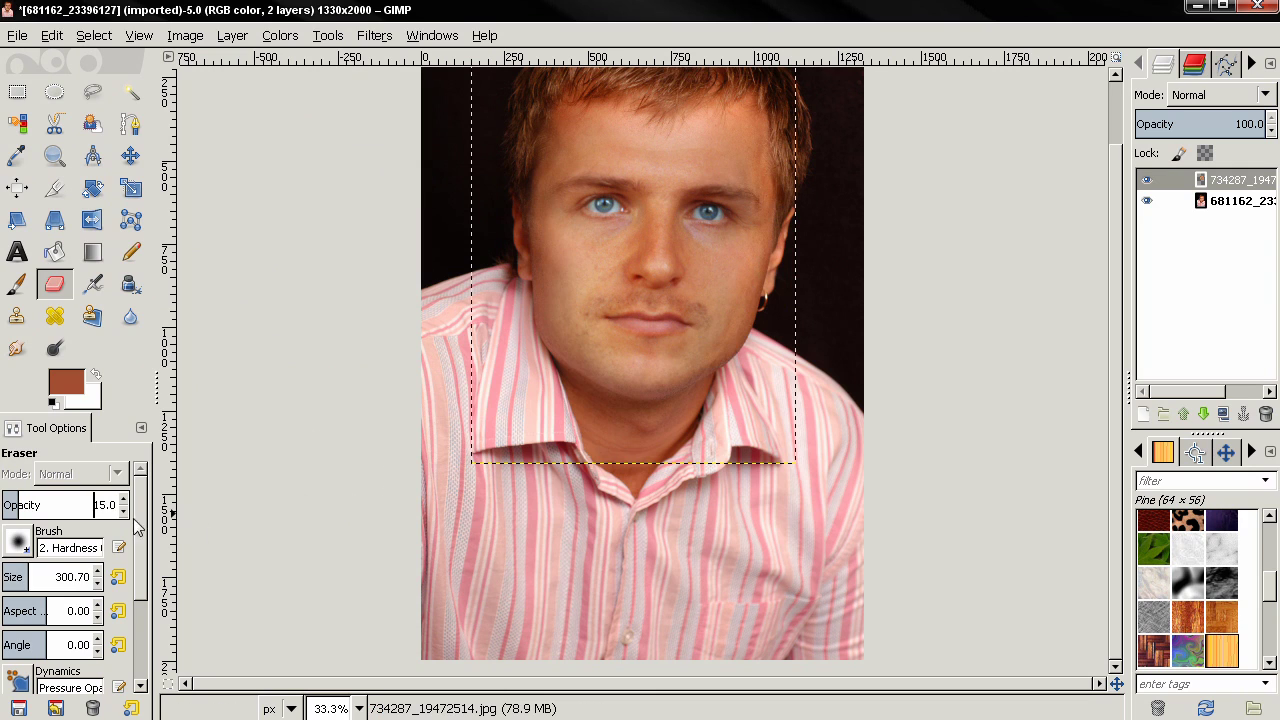
{"action": "left_click", "coordinate": [25, 576]}
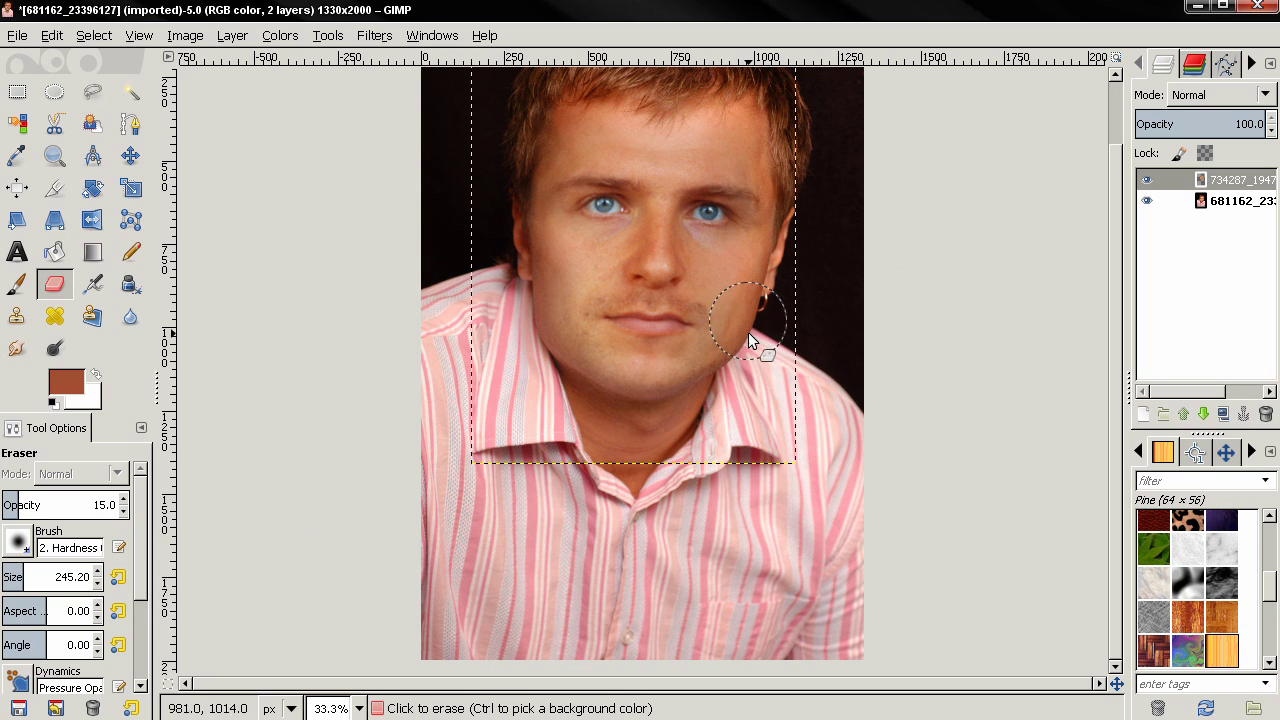
{"action": "mouse_move", "coordinate": [760, 280]}
{"action": "left_mouse_down"}
{"action": "mouse_move", "coordinate": [801, 233]}
{"action": "mouse_move", "coordinate": [768, 178]}
{"action": "left_mouse_up"}
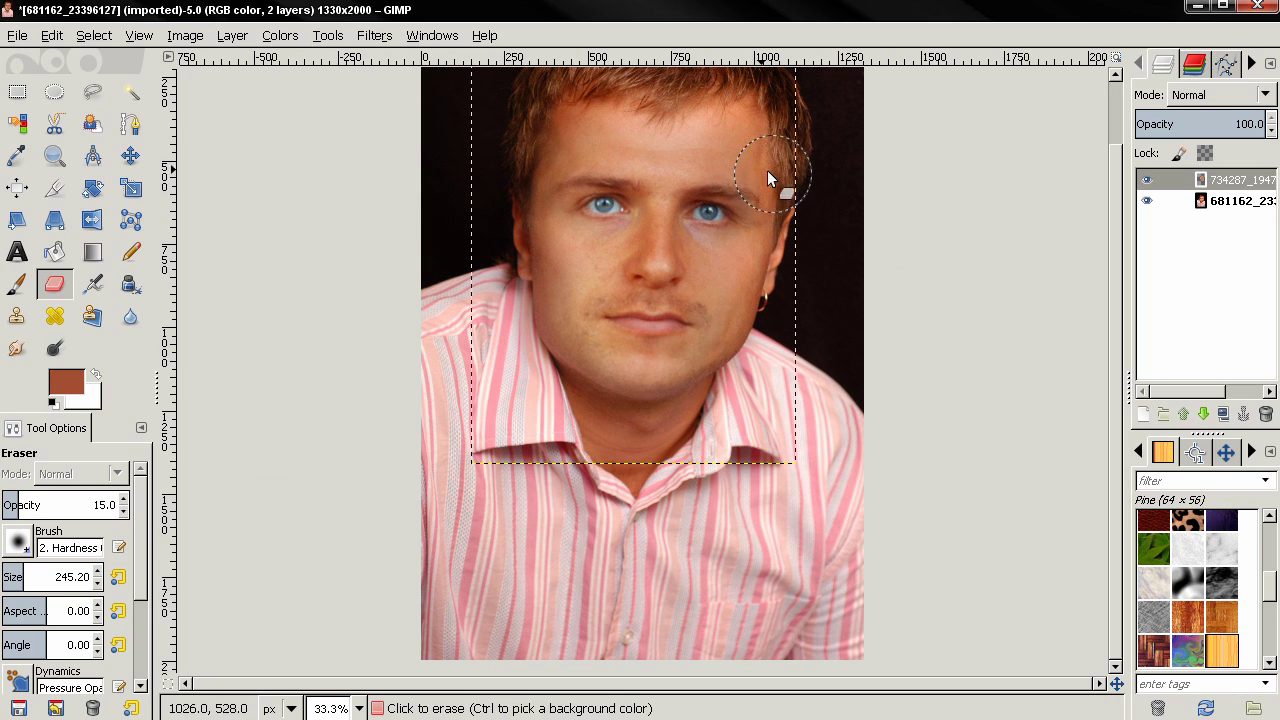
{"action": "mouse_move", "coordinate": [708, 129]}
{"action": "left_mouse_down"}
{"action": "mouse_move", "coordinate": [622, 118]}
{"action": "mouse_move", "coordinate": [584, 128]}
{"action": "mouse_move", "coordinate": [504, 183]}
{"action": "left_mouse_up"}
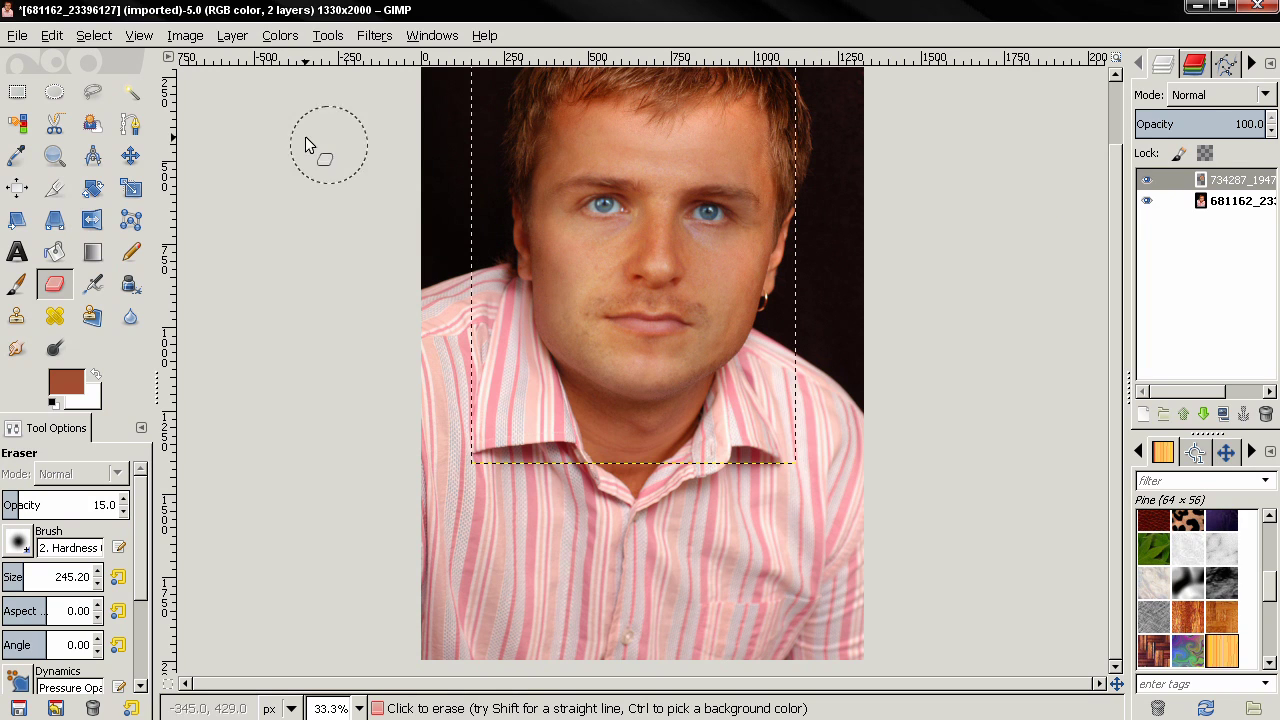
Step: Expand the face layer to the image size and inspect the face with the original portrait layer temporarily hidden
{"action": "left_click", "coordinate": [232, 35]}
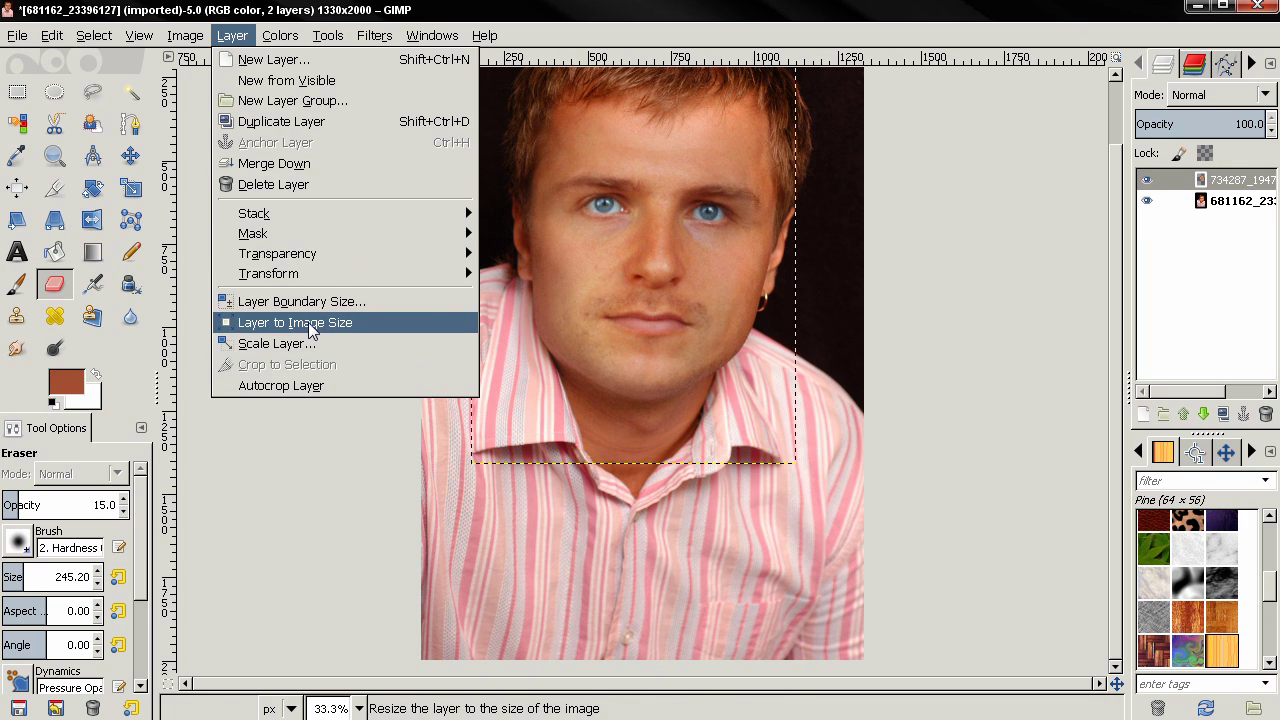
{"action": "left_click", "coordinate": [314, 328]}
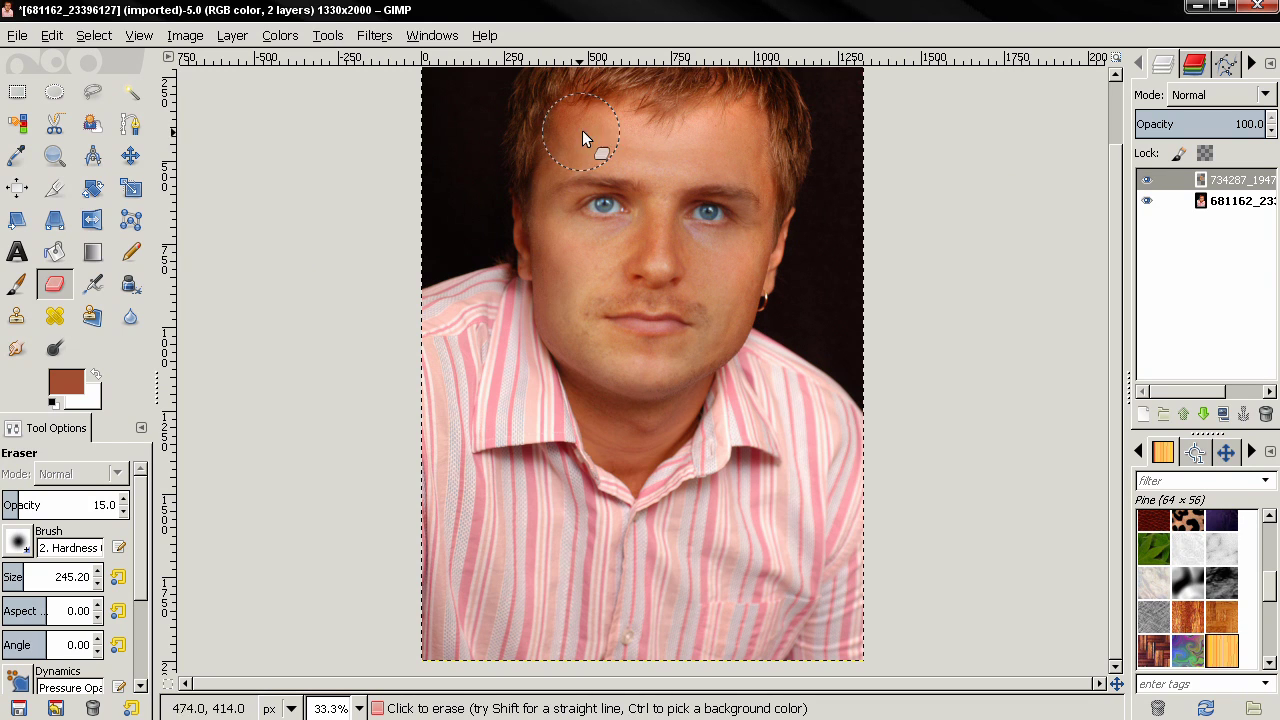
{"action": "left_click", "coordinate": [1147, 201]}
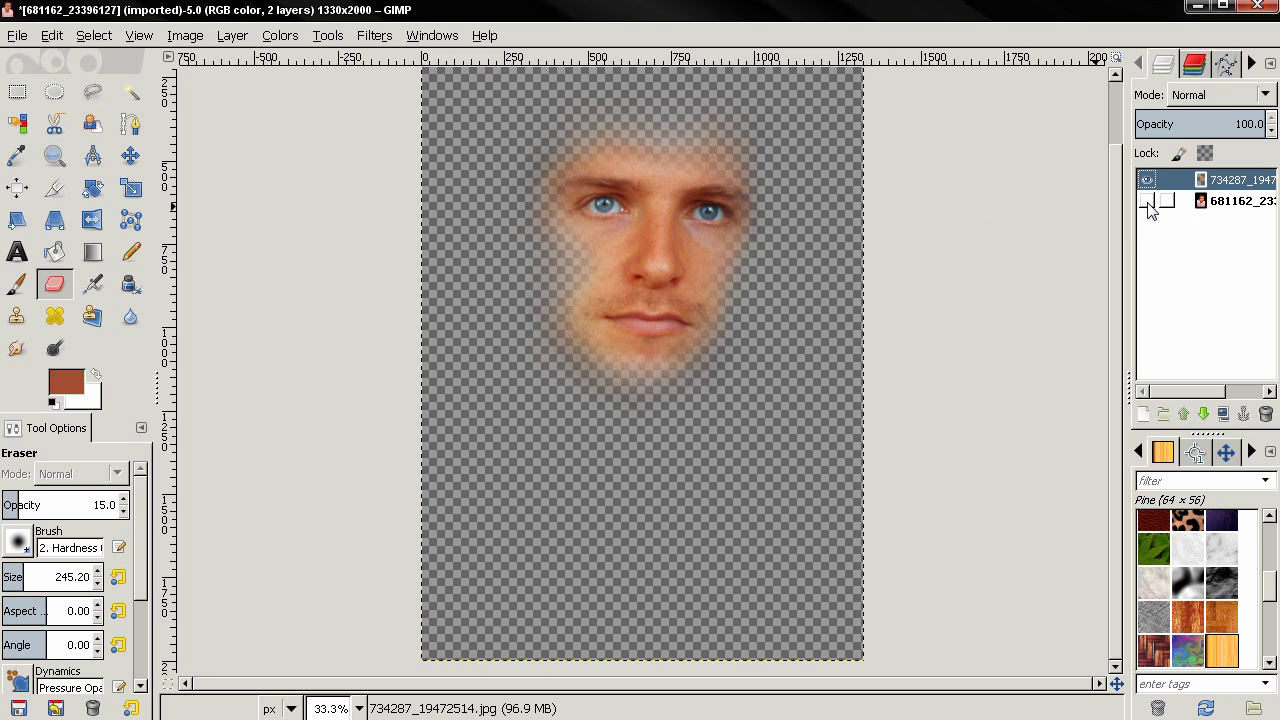
{"action": "left_click", "coordinate": [1147, 201]}
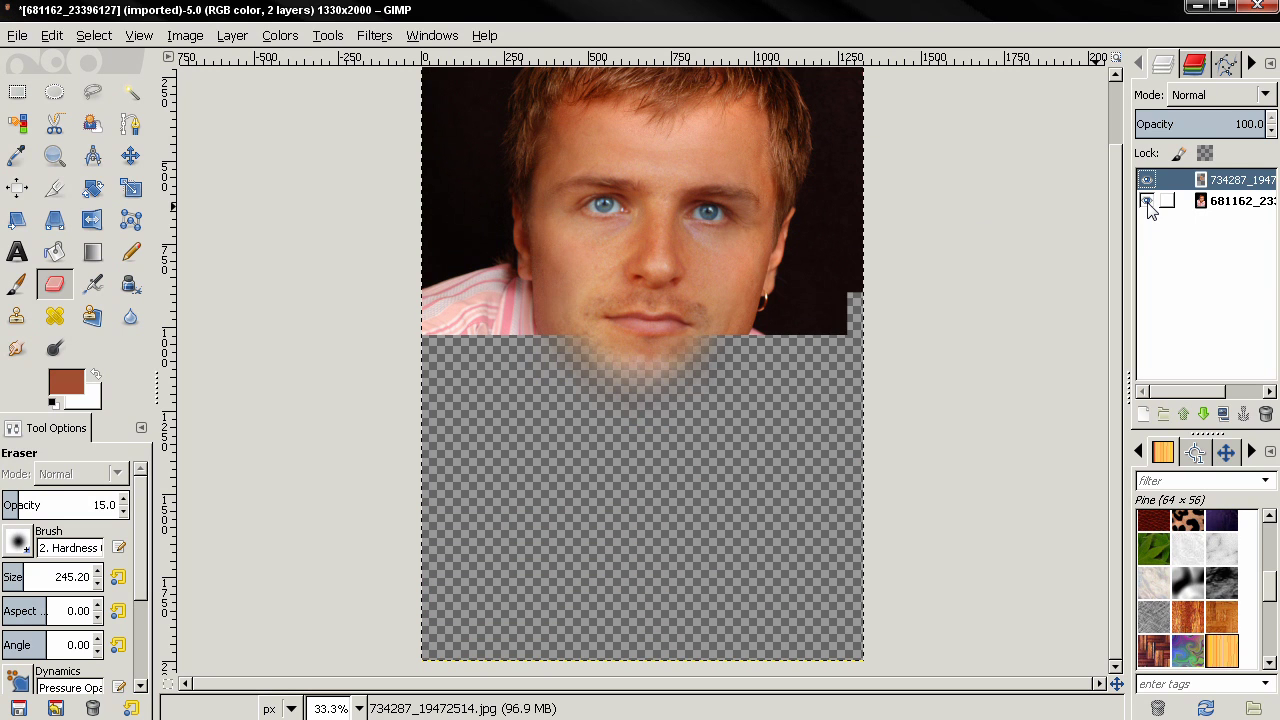
Step: Lightly erase more of the face layer's edge beside the ear and check the isolated face without the portrait behind it
{"action": "left_click", "coordinate": [759, 299]}
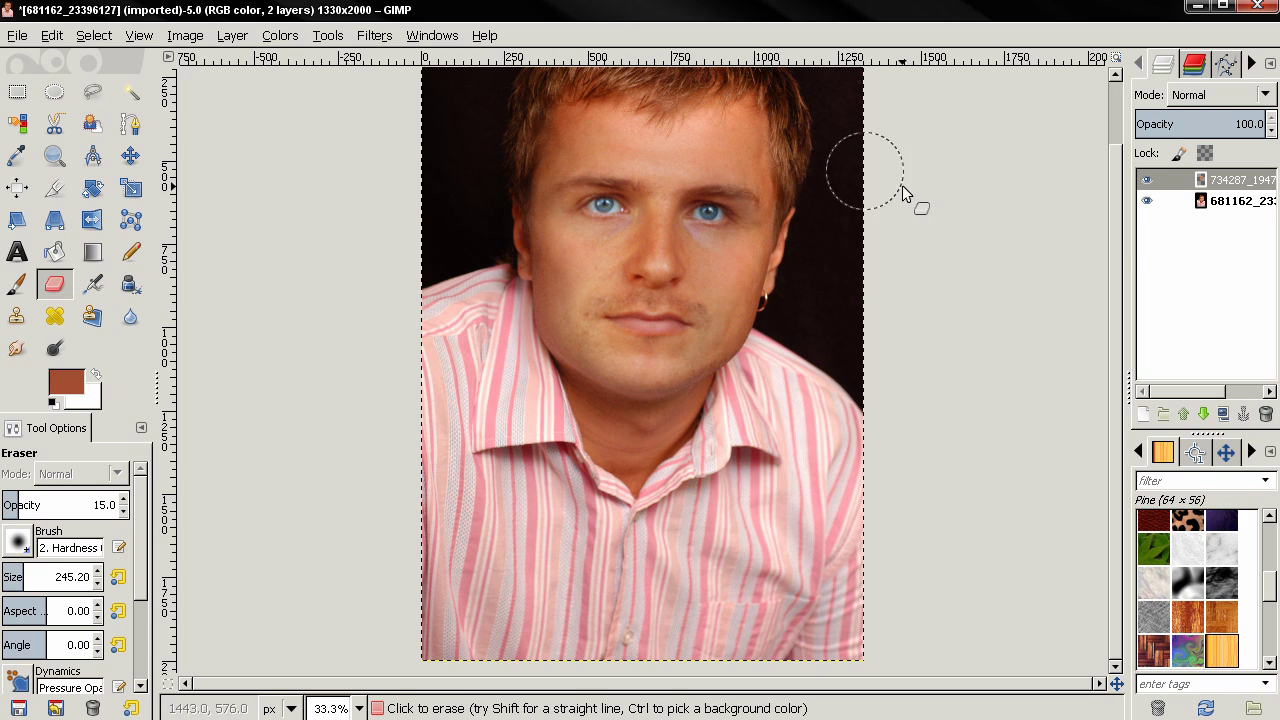
{"action": "left_click", "coordinate": [1147, 201]}
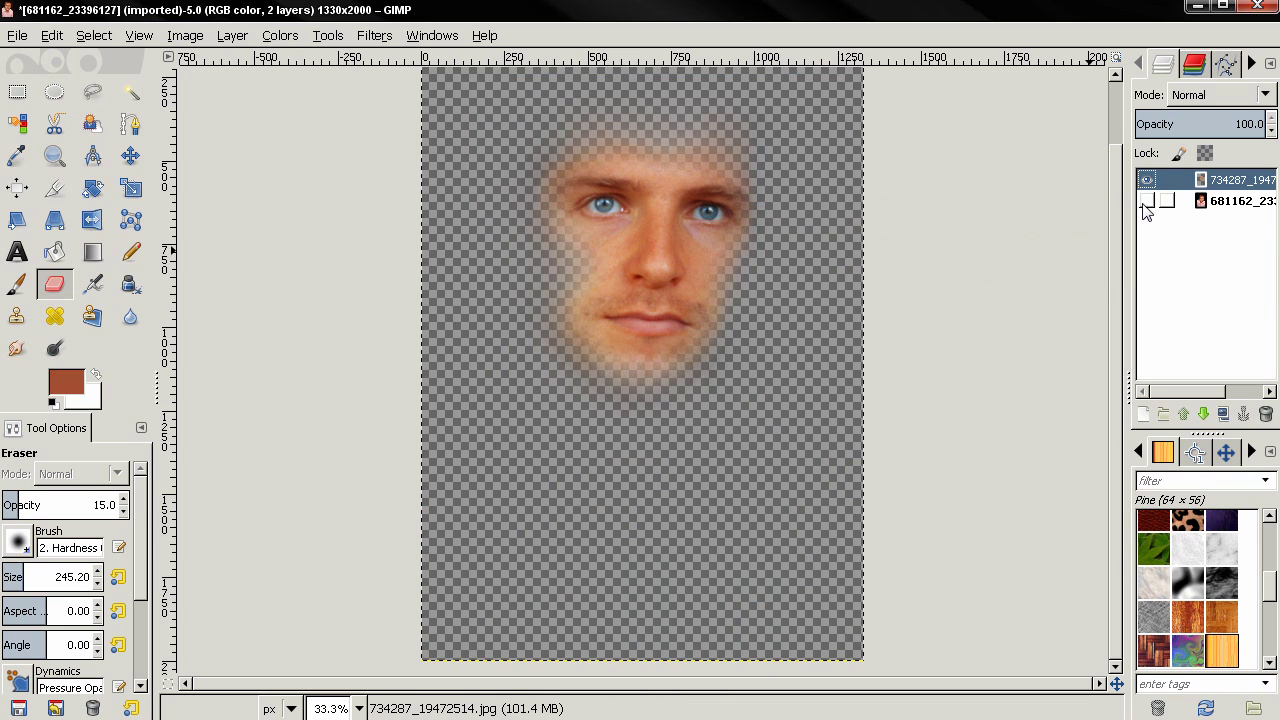
{"action": "left_click", "coordinate": [1147, 201]}
Step: Compare the portrait with and without the face layer, examining the blend up close and at full view
{"action": "key", "text": "plus"}
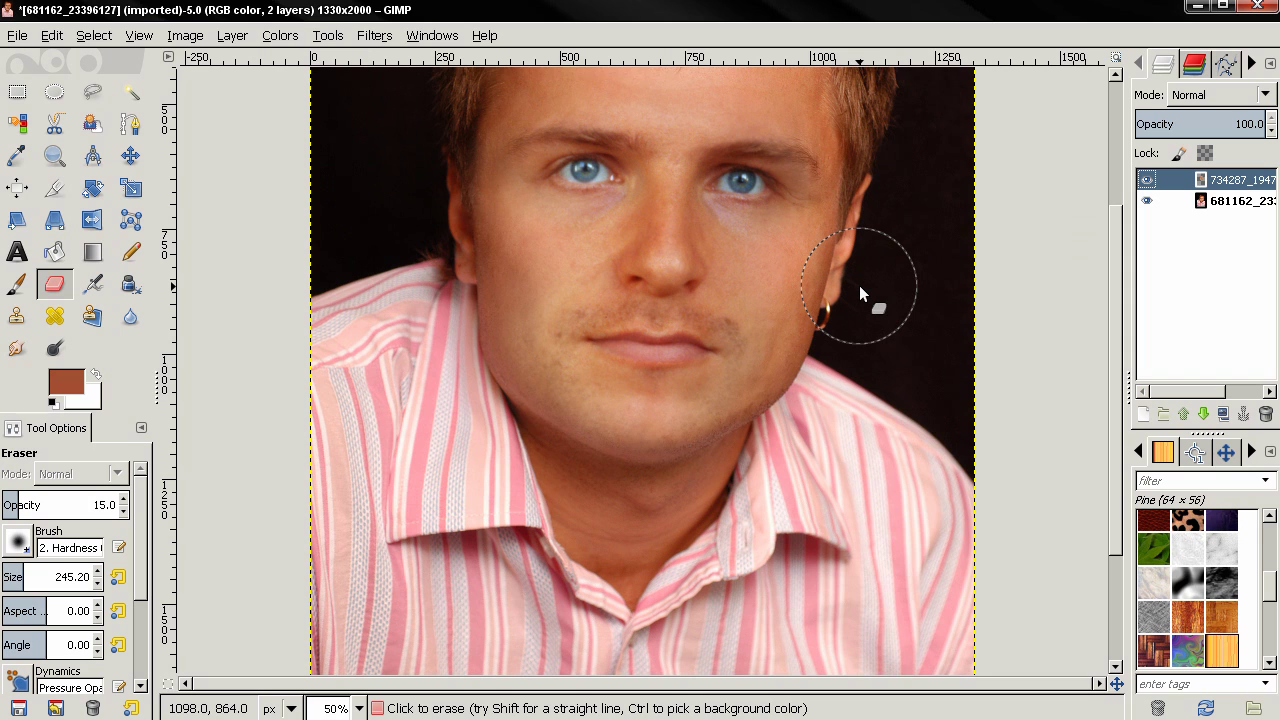
{"action": "key", "text": "minus"}
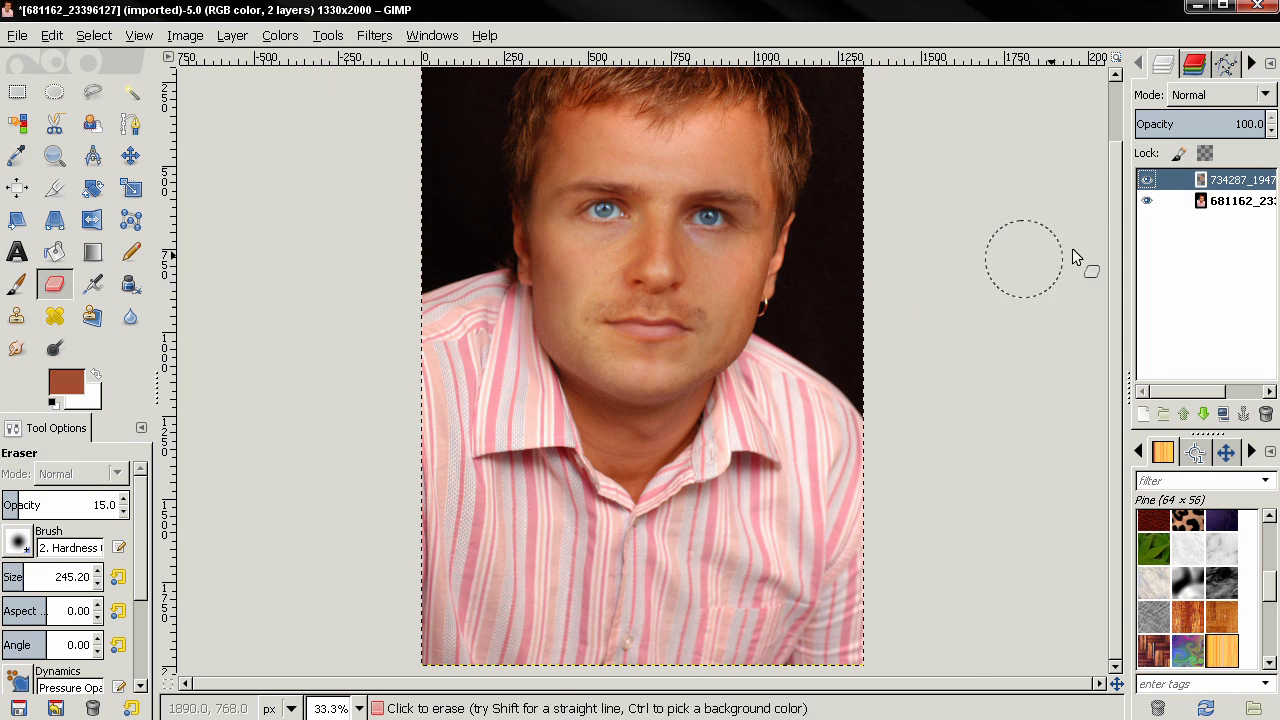
{"action": "left_click", "coordinate": [1147, 180]}
{"action": "key", "text": "plus"}
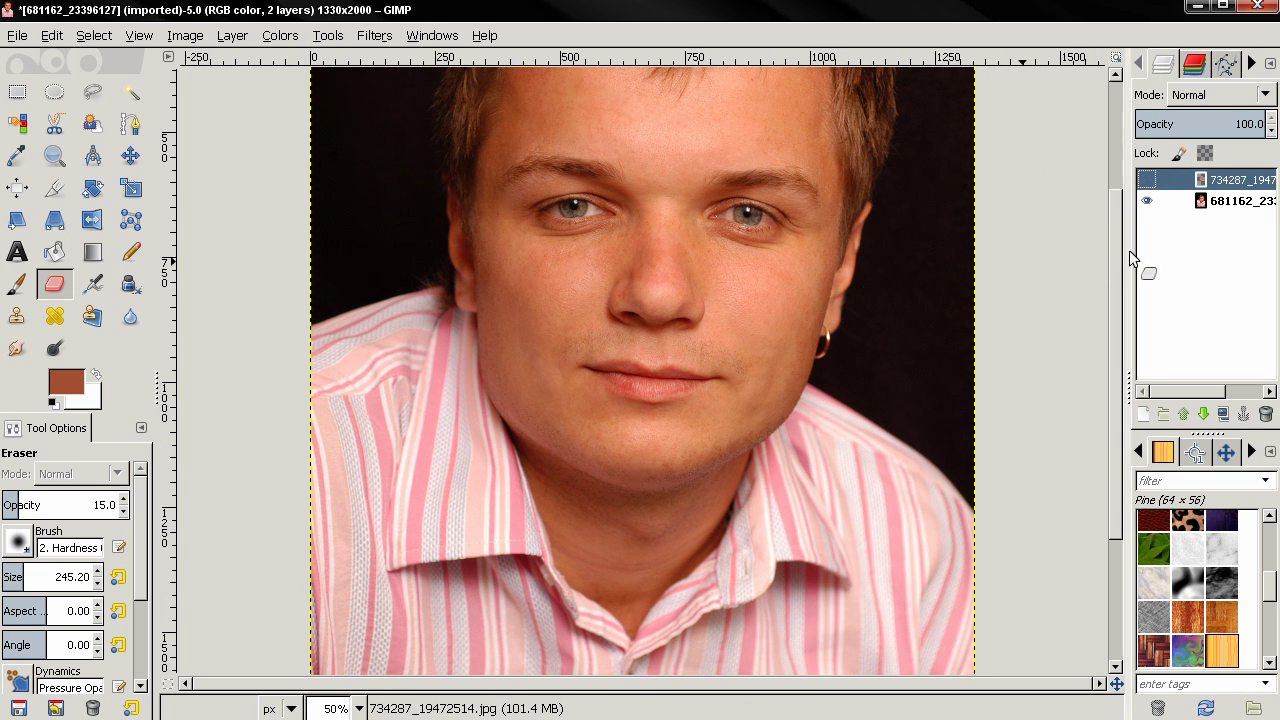
{"action": "left_click", "coordinate": [1147, 184]}
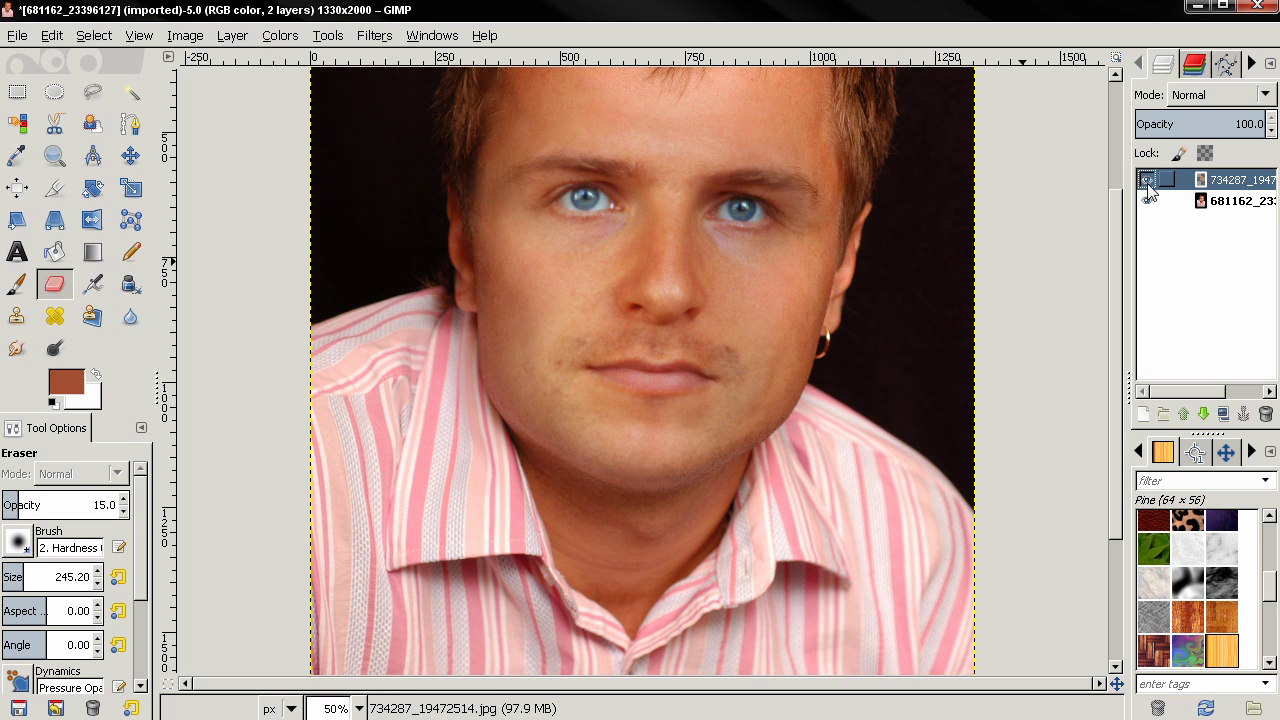
{"action": "key", "text": "minus"}
{"action": "key", "text": "minus"}
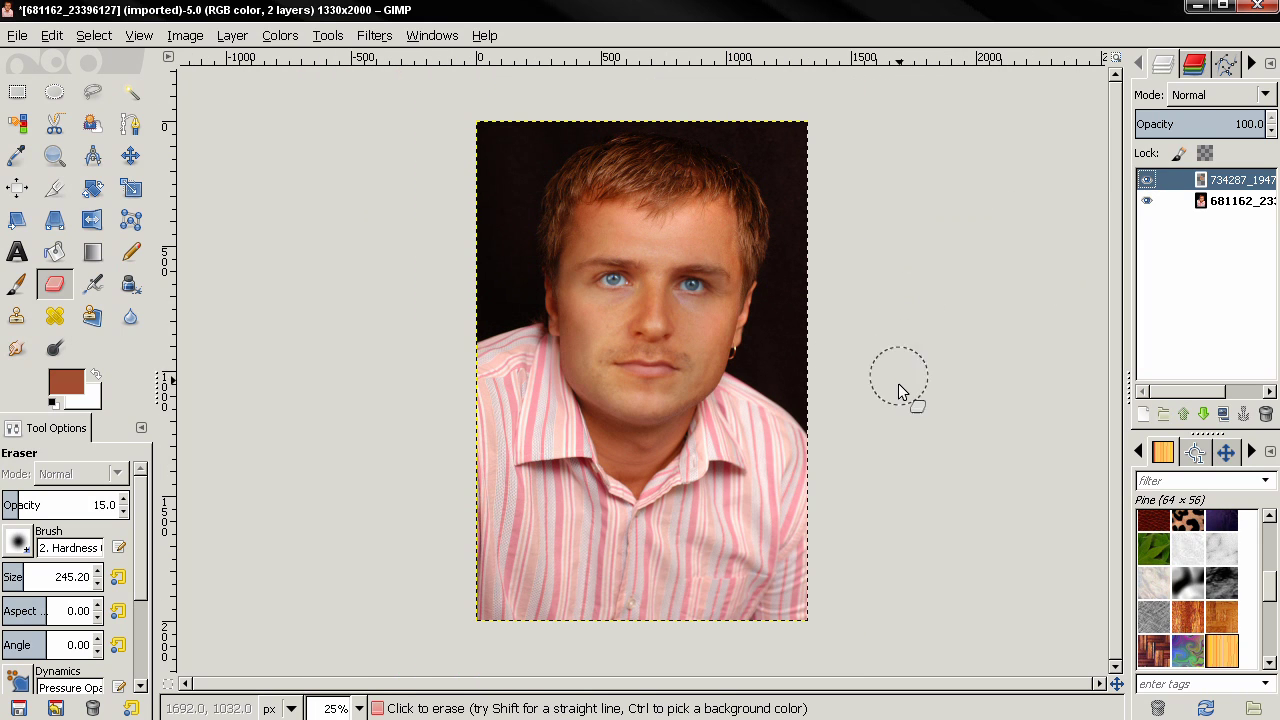
{"action": "key", "text": "plus"}
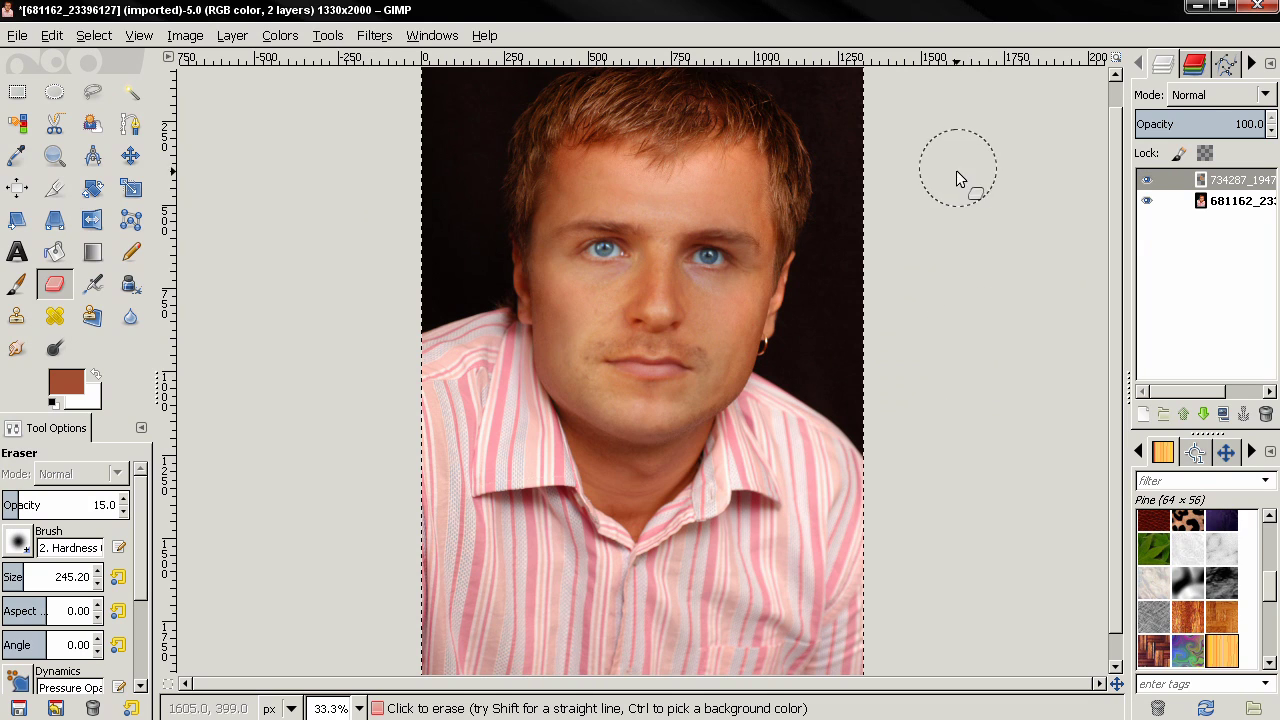
Step: Try shifting the face layer slightly over the portrait with the Move tool
{"action": "left_click", "coordinate": [130, 155]}
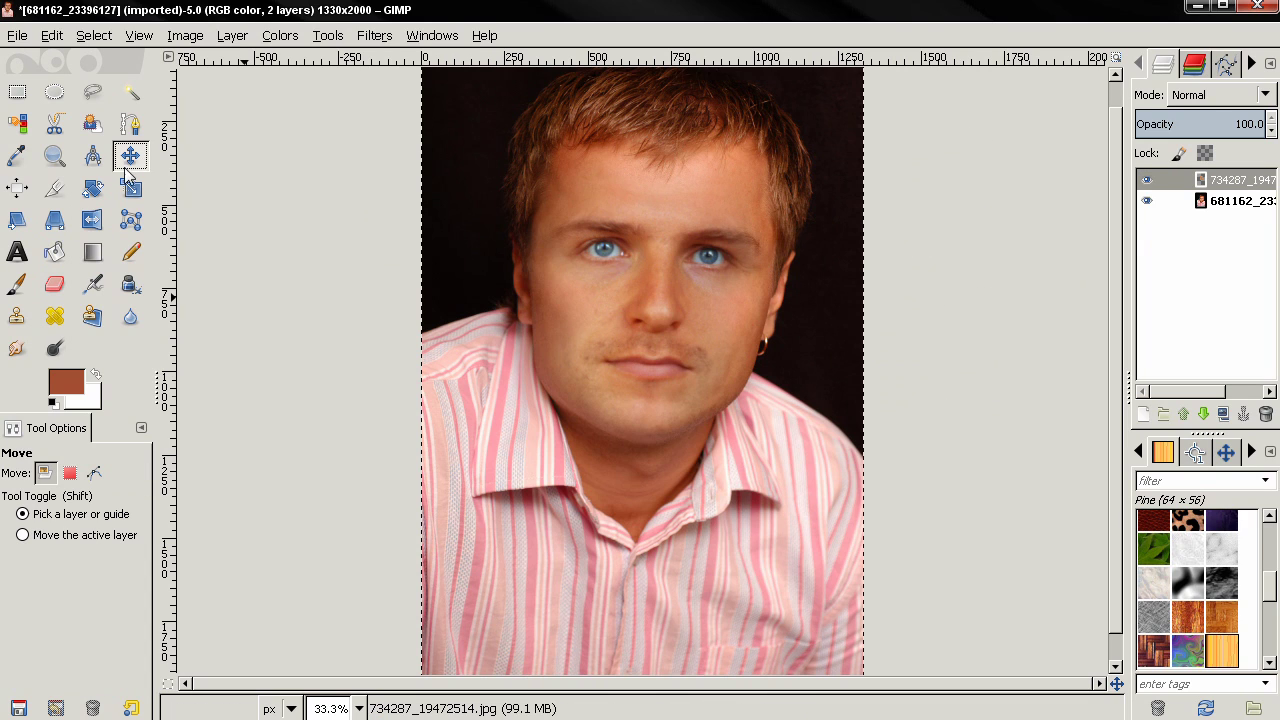
{"action": "left_click", "coordinate": [1166, 180]}
{"action": "mouse_move", "coordinate": [669, 270]}
{"action": "left_mouse_down"}
{"action": "mouse_move", "coordinate": [644, 270]}
{"action": "mouse_move", "coordinate": [668, 270]}
{"action": "left_mouse_up"}
{"action": "key", "text": "alt"}
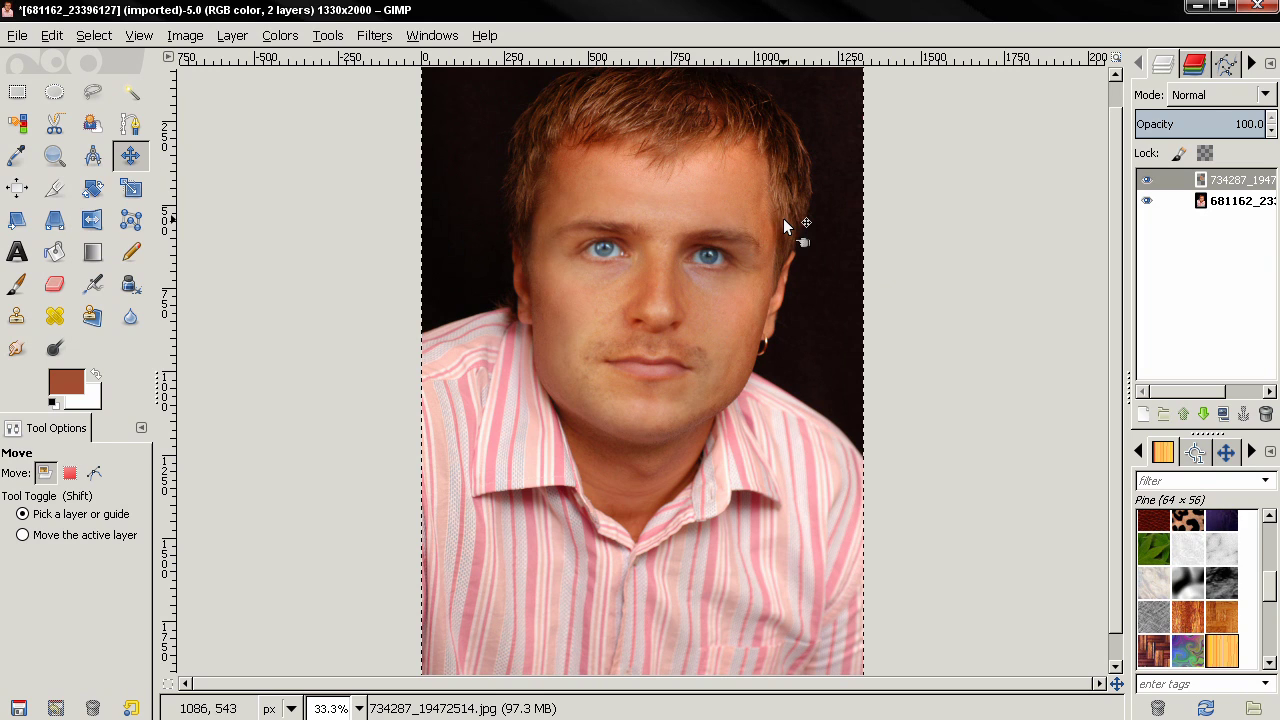
{"action": "left_click", "coordinate": [368, 37]}
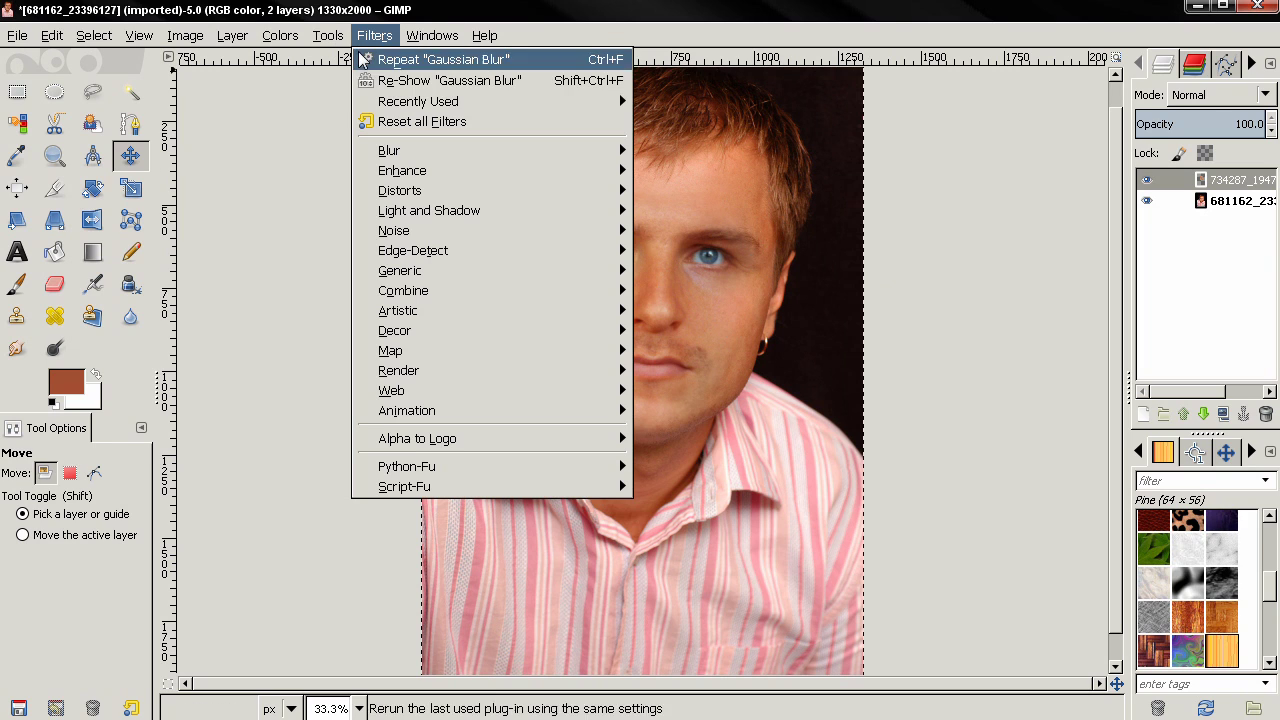
{"action": "key", "text": "Escape"}
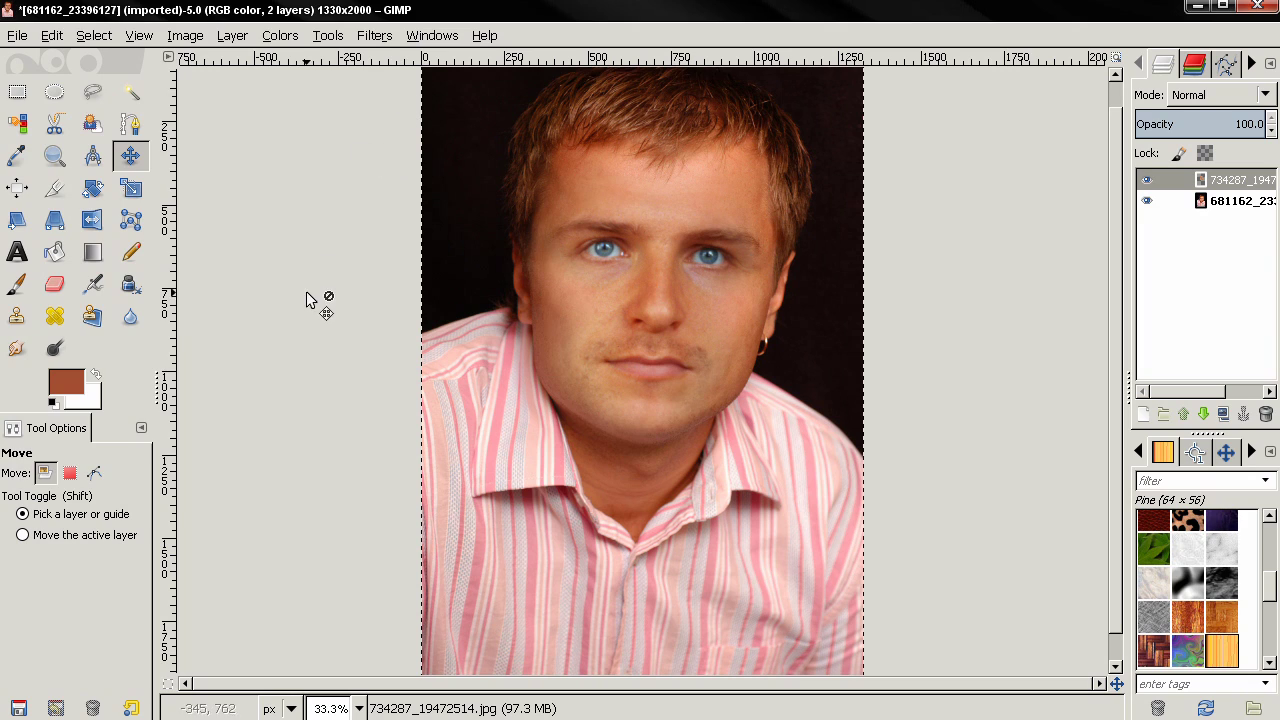
{"action": "key", "text": "ctrl+shift+f"}
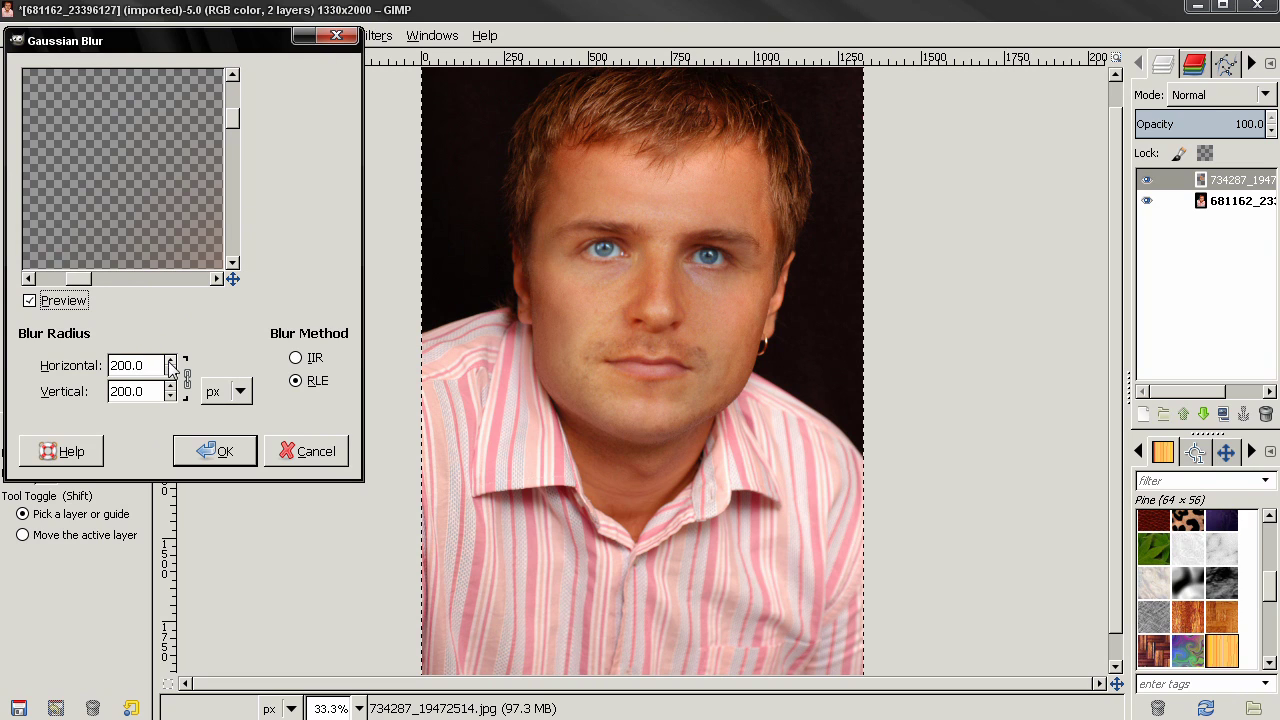
{"action": "left_click", "coordinate": [312, 450]}
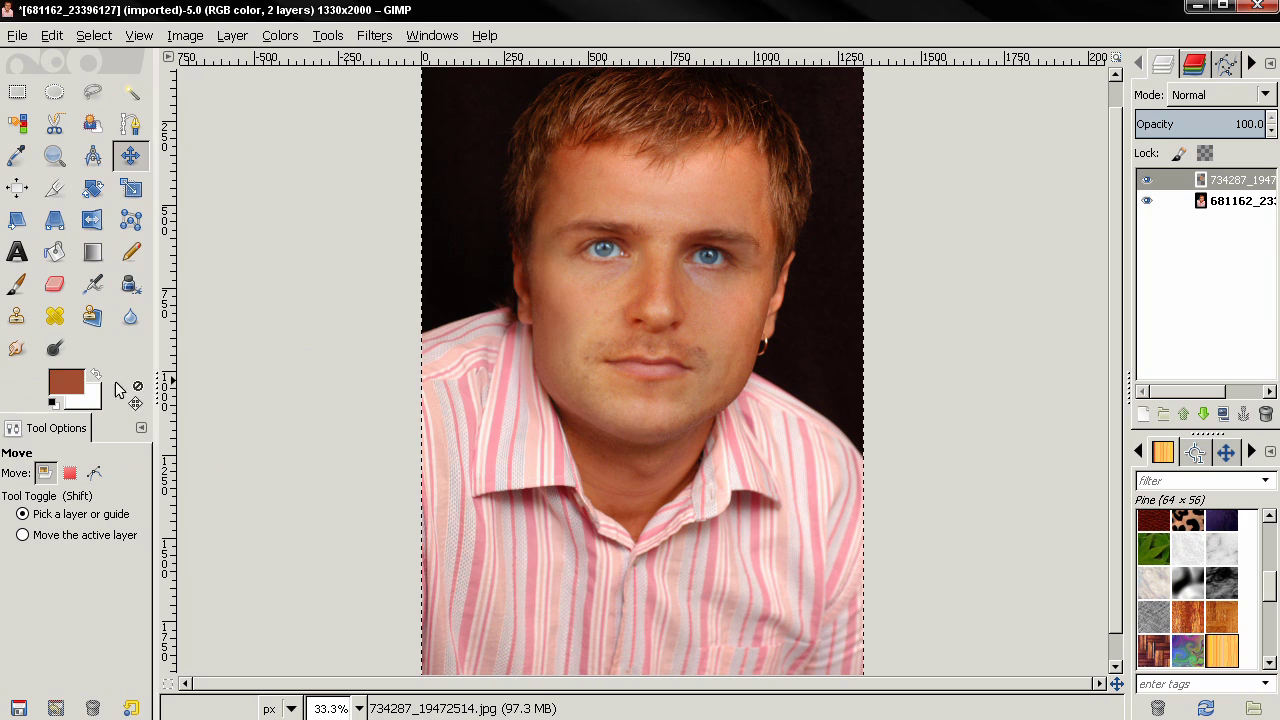
{"action": "left_click", "coordinate": [54, 383]}
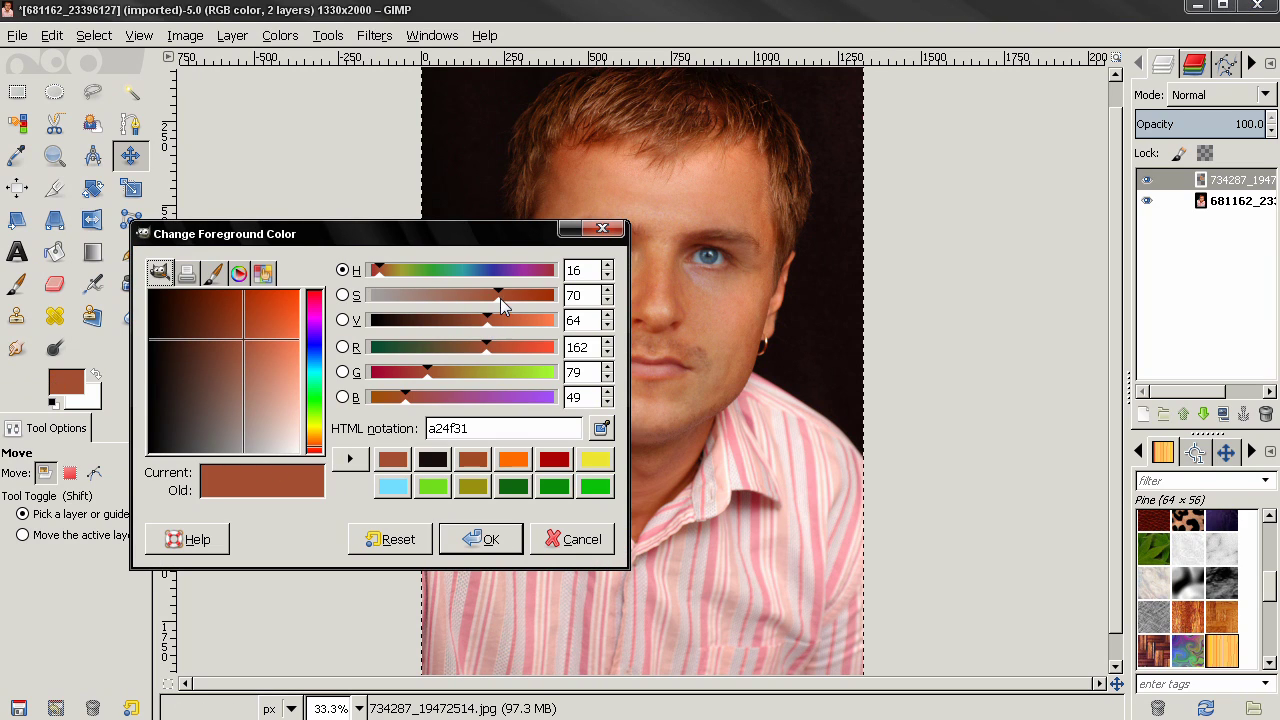
{"action": "left_click", "coordinate": [556, 537]}
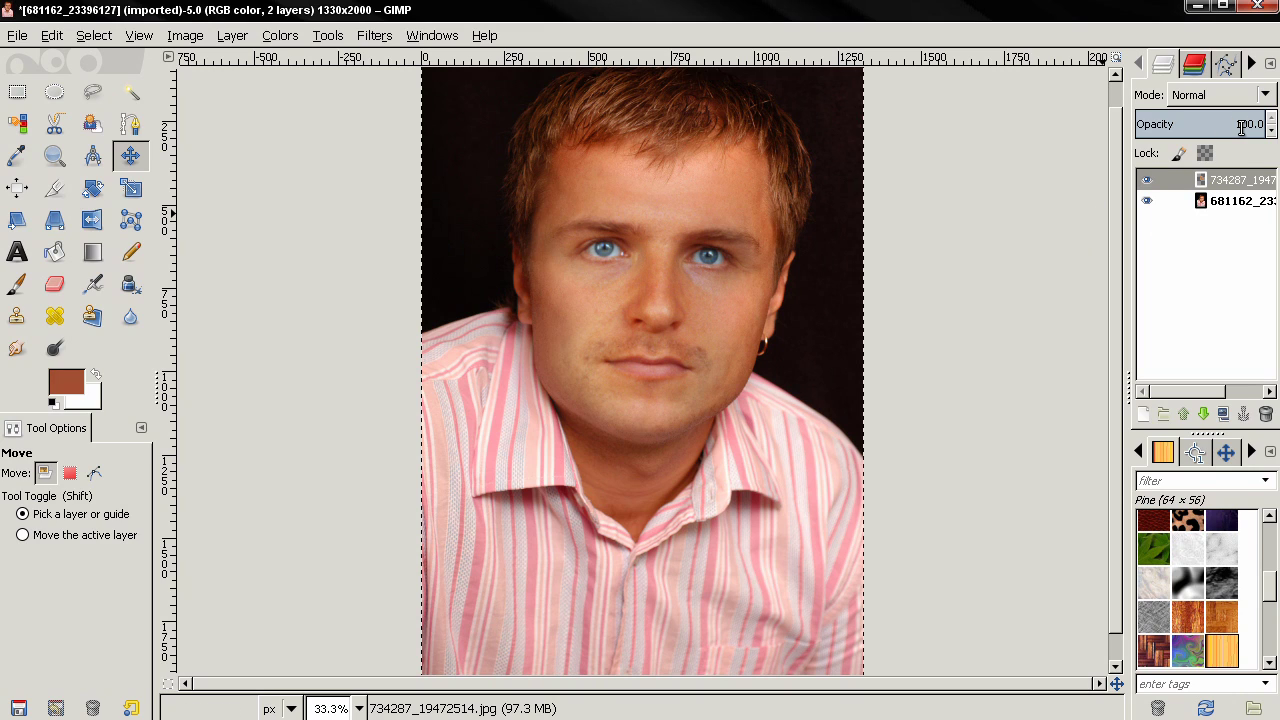
{"action": "left_click", "coordinate": [1246, 97]}
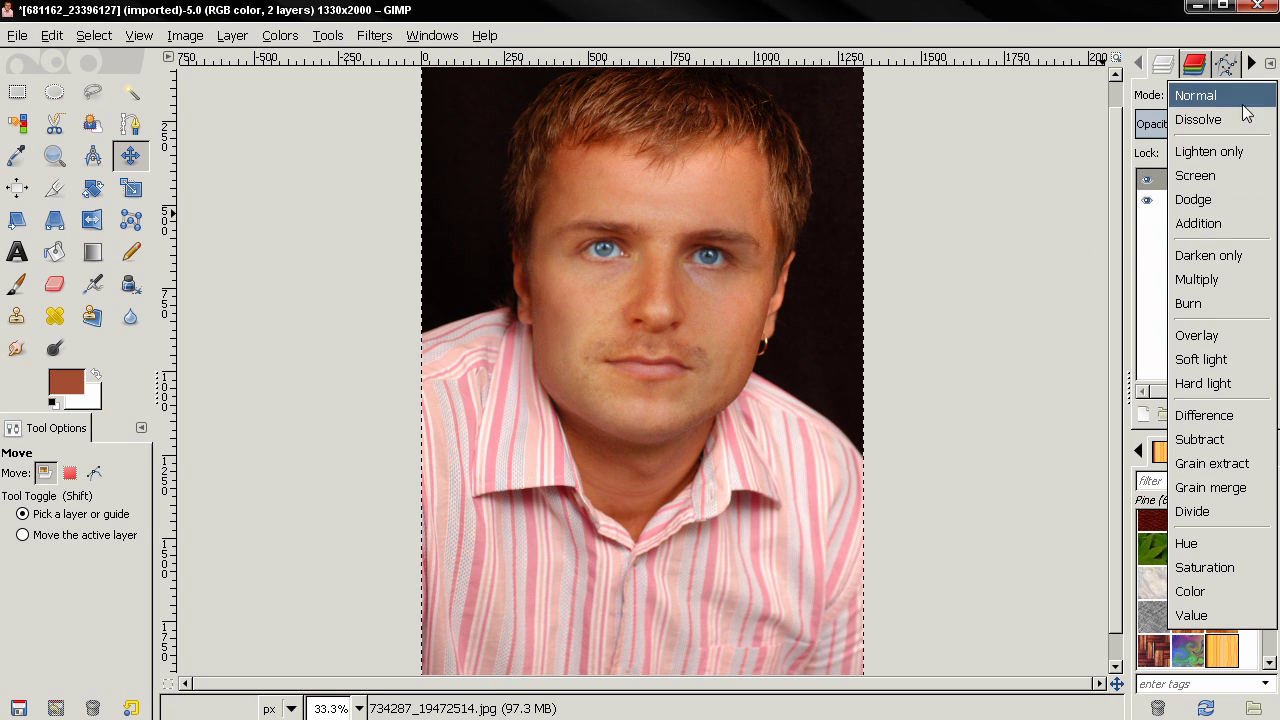
{"action": "left_click", "coordinate": [1246, 97]}
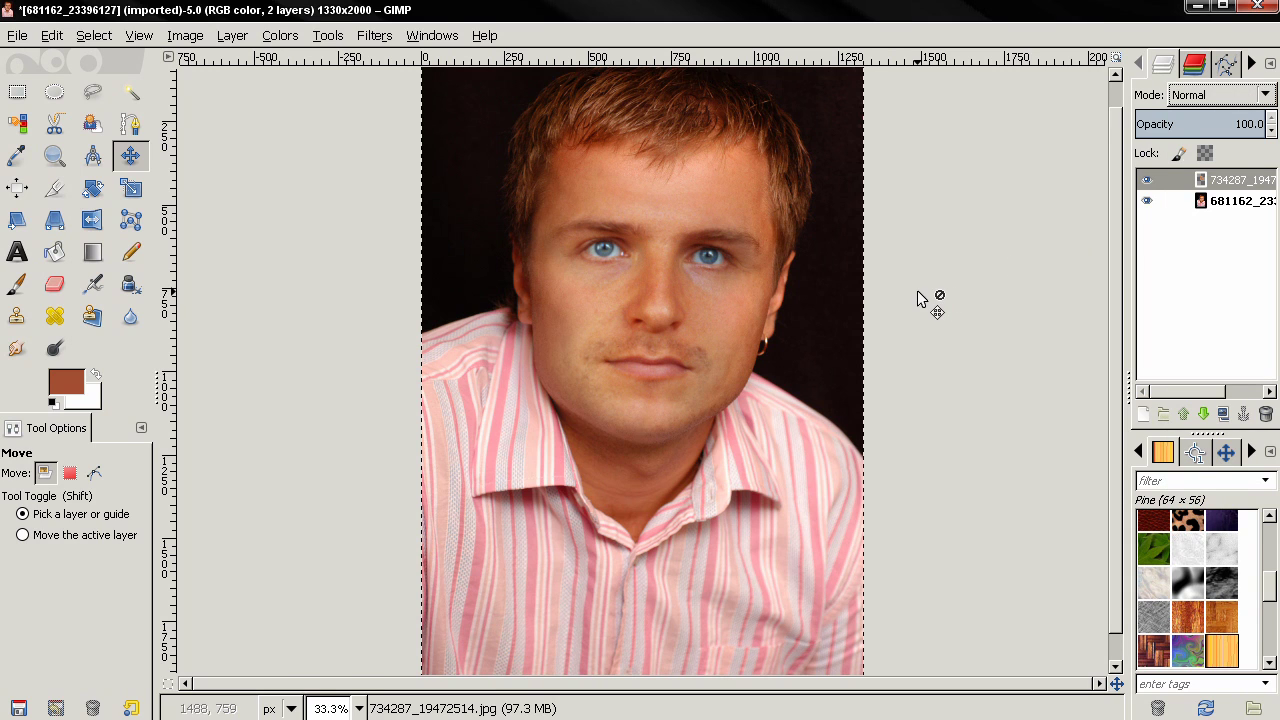